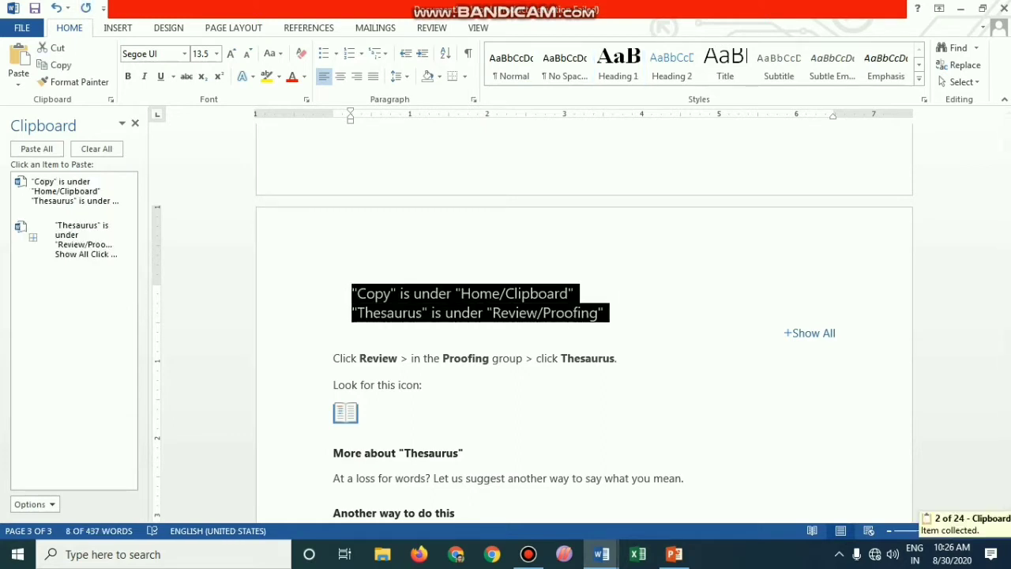
Step: Create a new blank document and paste the two copied lines about "Copy" and "Thesaurus" into it
{"action": "left_click", "coordinate": [22, 28]}
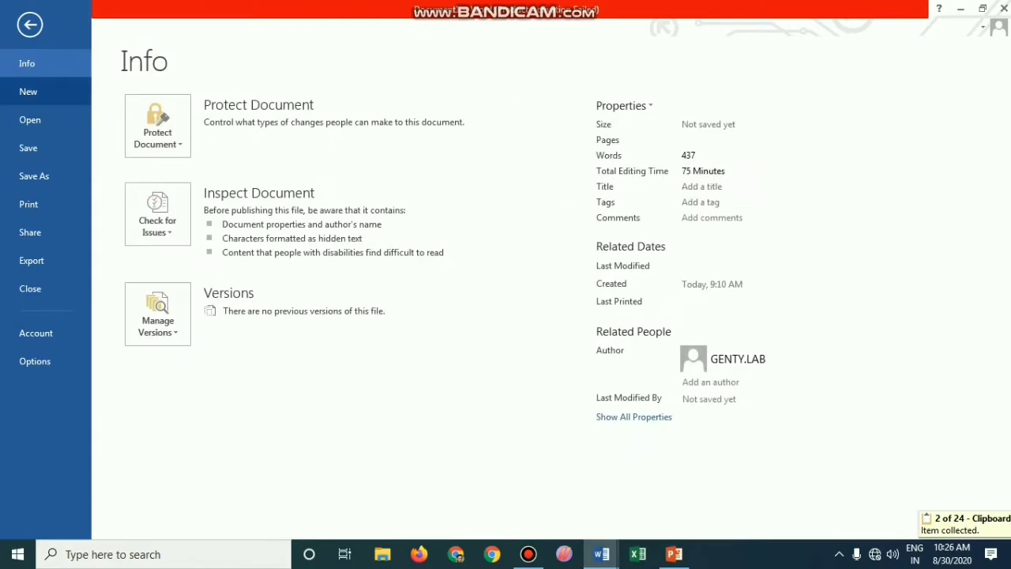
{"action": "left_click", "coordinate": [27, 91]}
{"action": "left_click", "coordinate": [203, 253]}
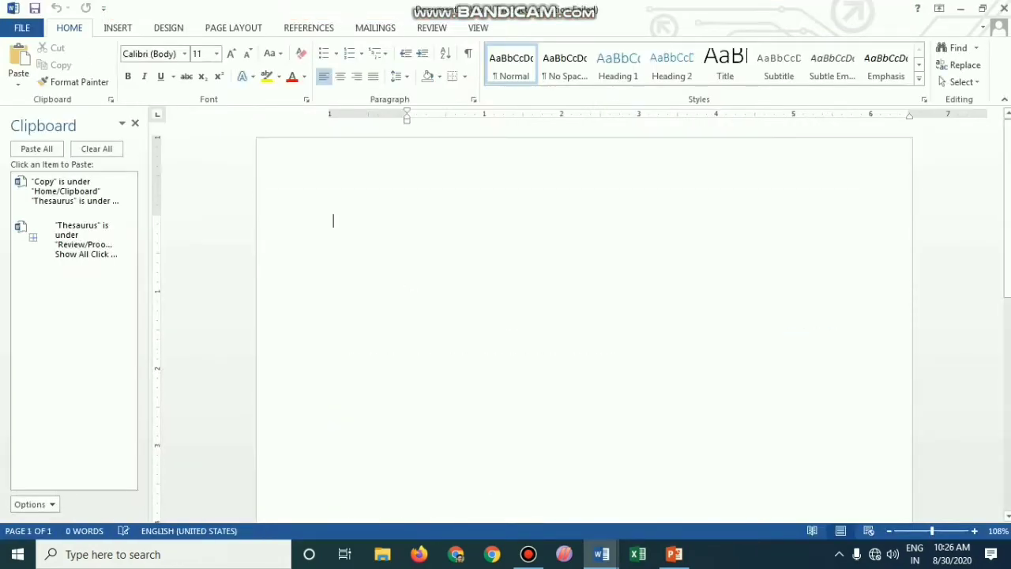
{"action": "type", "text": "\"Copy\" is under \"Home/Clipboard\" \"Thesaurus\" is under \"Review/Proofing\""}
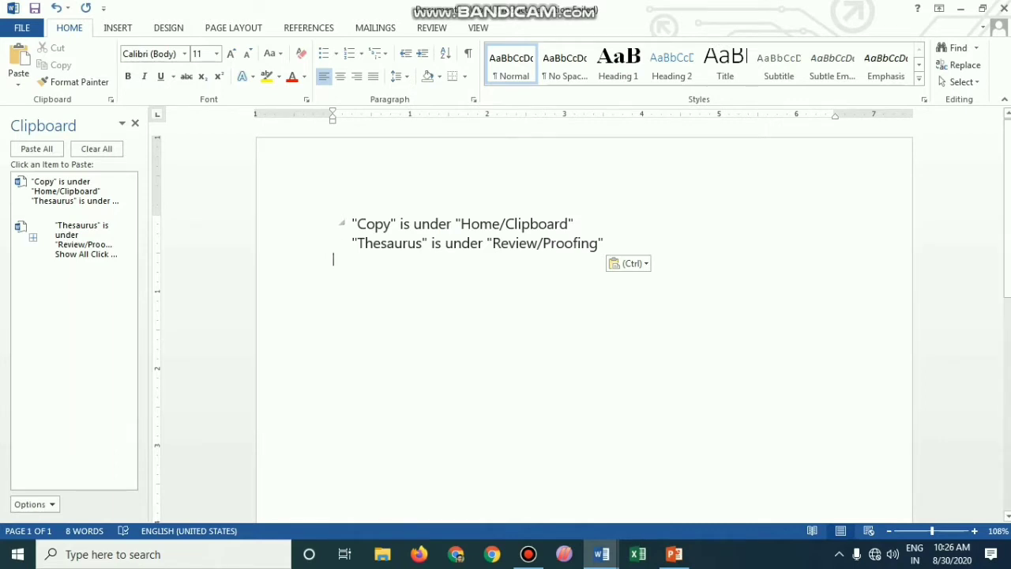
Step: Set the font of both pasted lines to Arial Rounded MT Bold at size 22
{"action": "key", "text": "ctrl+a"}
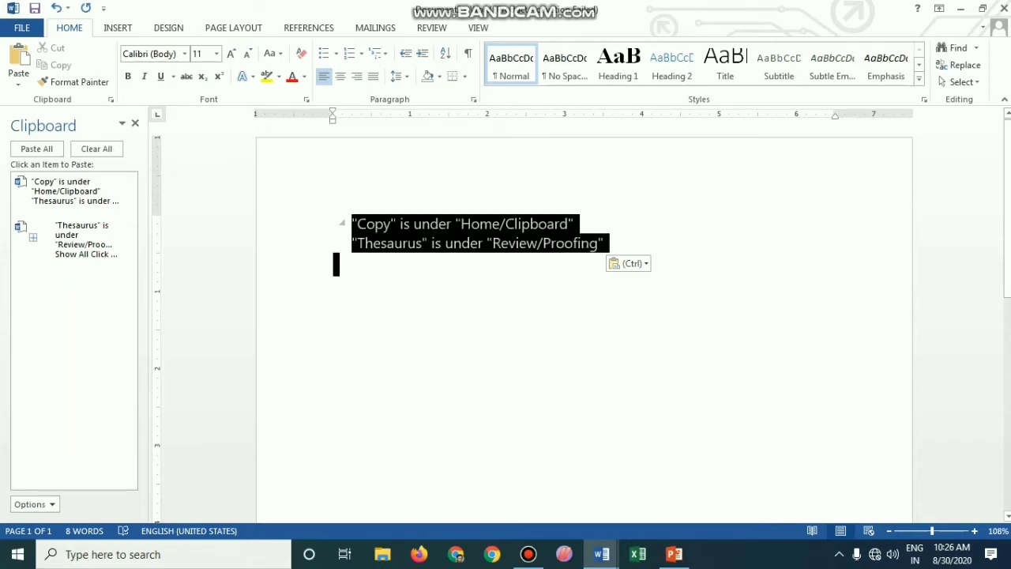
{"action": "key", "text": "shift+Left"}
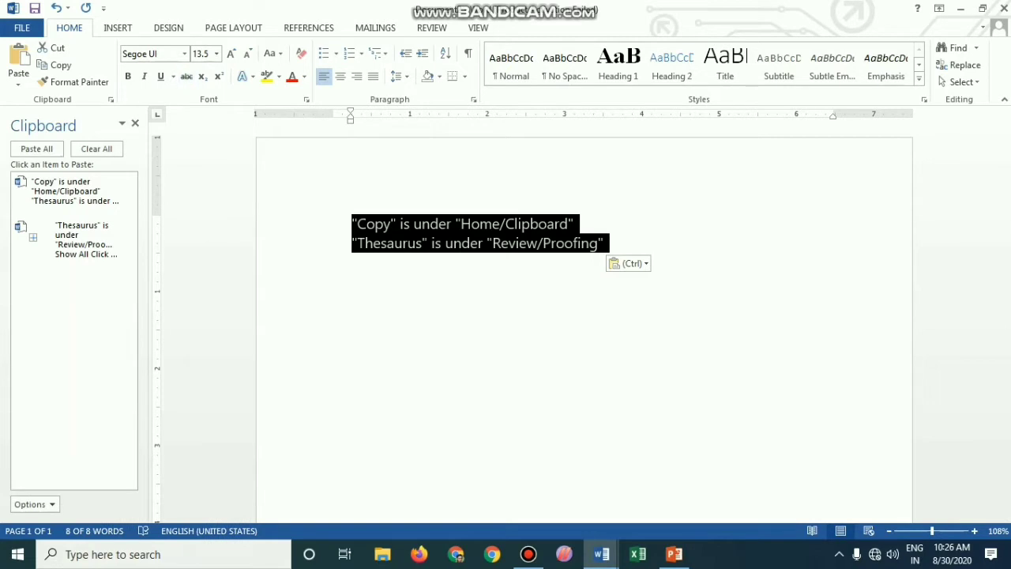
{"action": "left_click", "coordinate": [185, 54]}
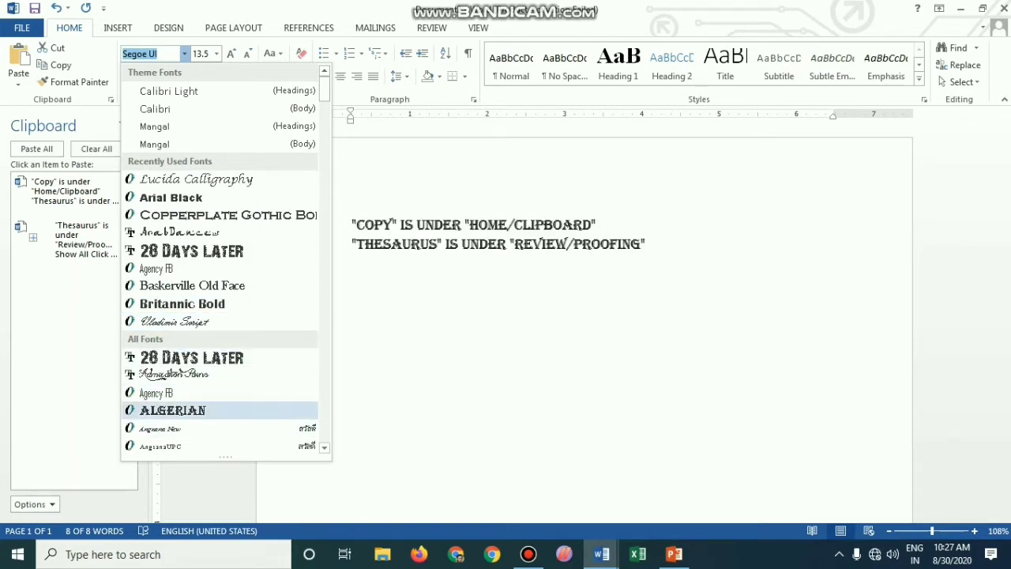
{"action": "scroll", "coordinate": [225, 261], "scroll_direction": "down", "scroll_amount": 5}
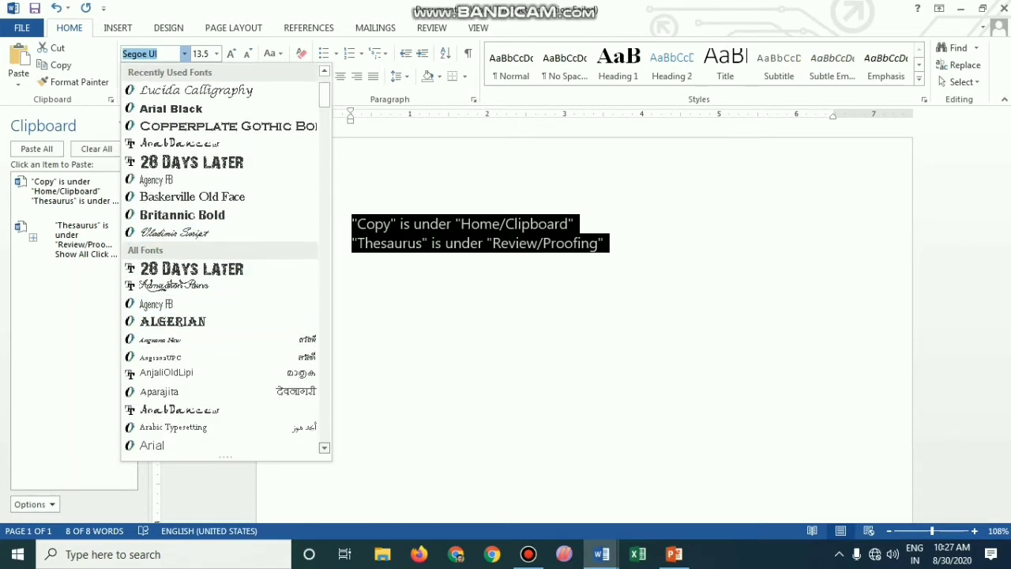
{"action": "scroll", "coordinate": [225, 261], "scroll_direction": "down", "scroll_amount": 3}
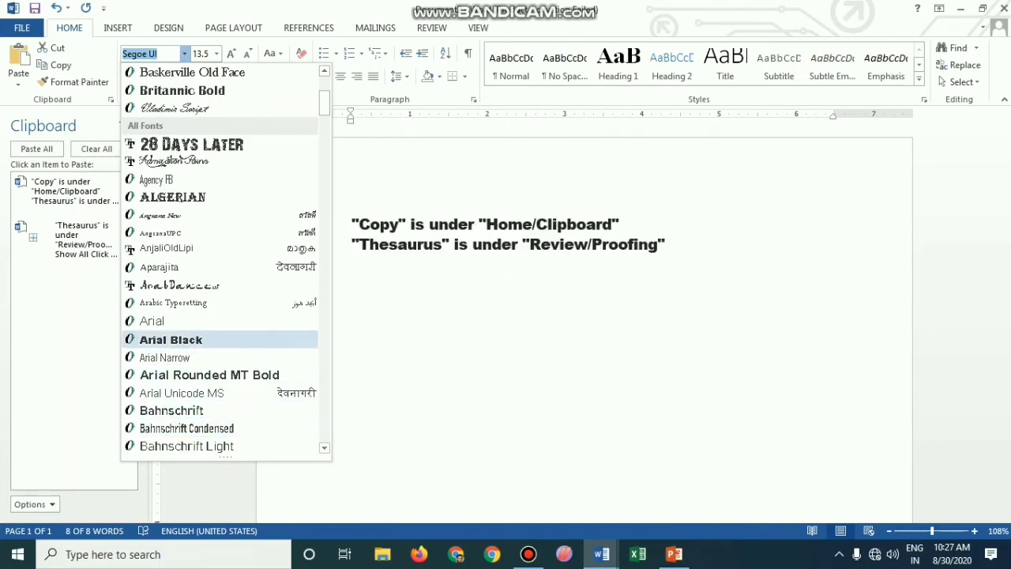
{"action": "scroll", "coordinate": [221, 403], "scroll_direction": "down", "scroll_amount": 3}
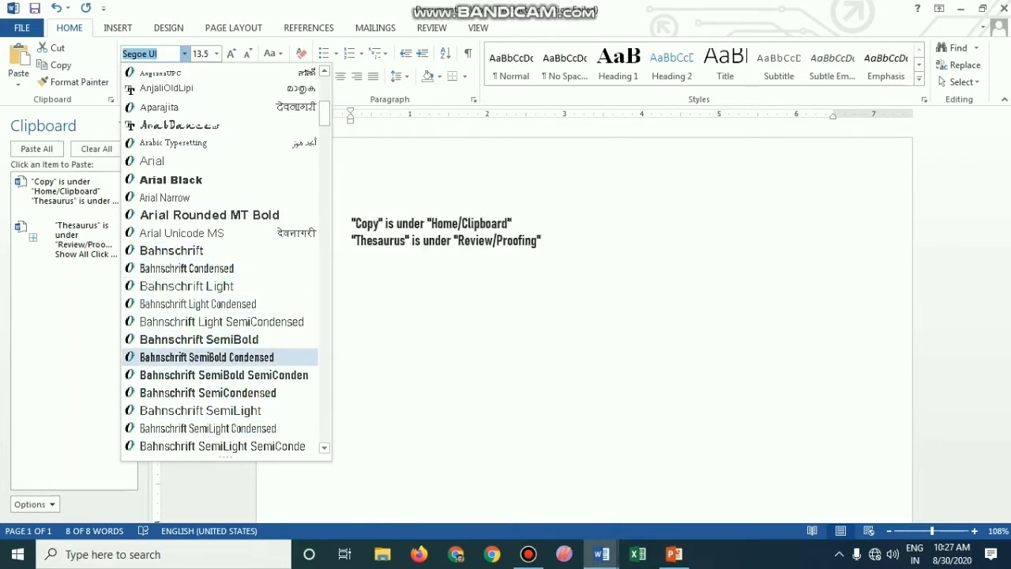
{"action": "left_click", "coordinate": [324, 447]}
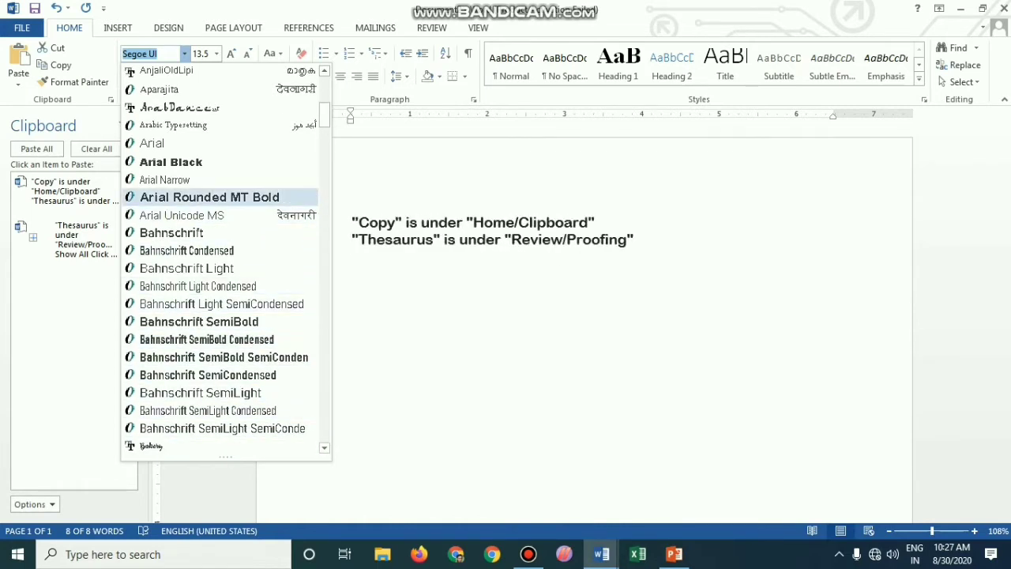
{"action": "left_click", "coordinate": [209, 197]}
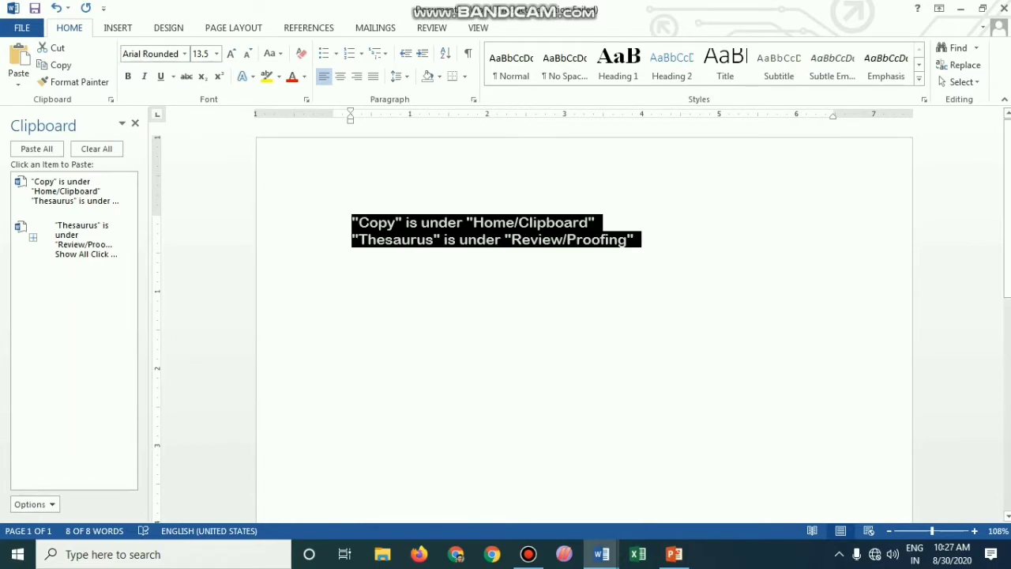
{"action": "left_click", "coordinate": [216, 53]}
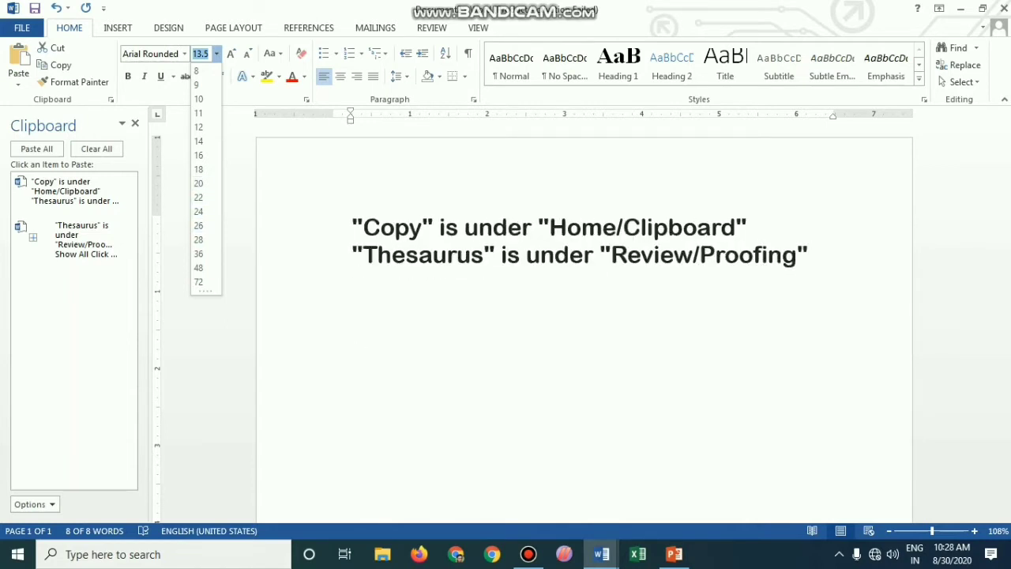
{"action": "left_click", "coordinate": [198, 196]}
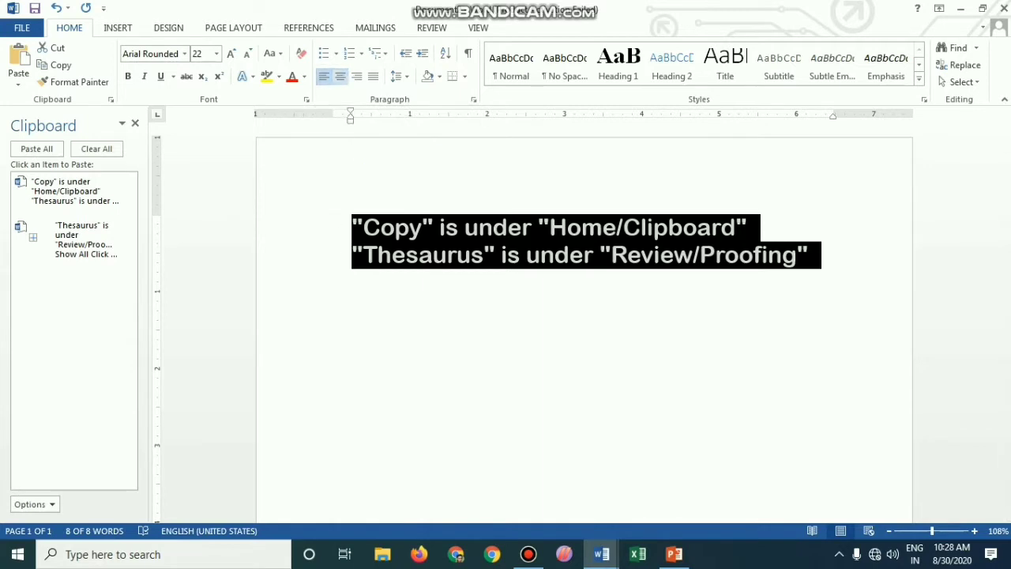
Step: Run both lines through centred, right and finally justified alignment, and set their line spacing to 2.5
{"action": "left_click", "coordinate": [341, 76]}
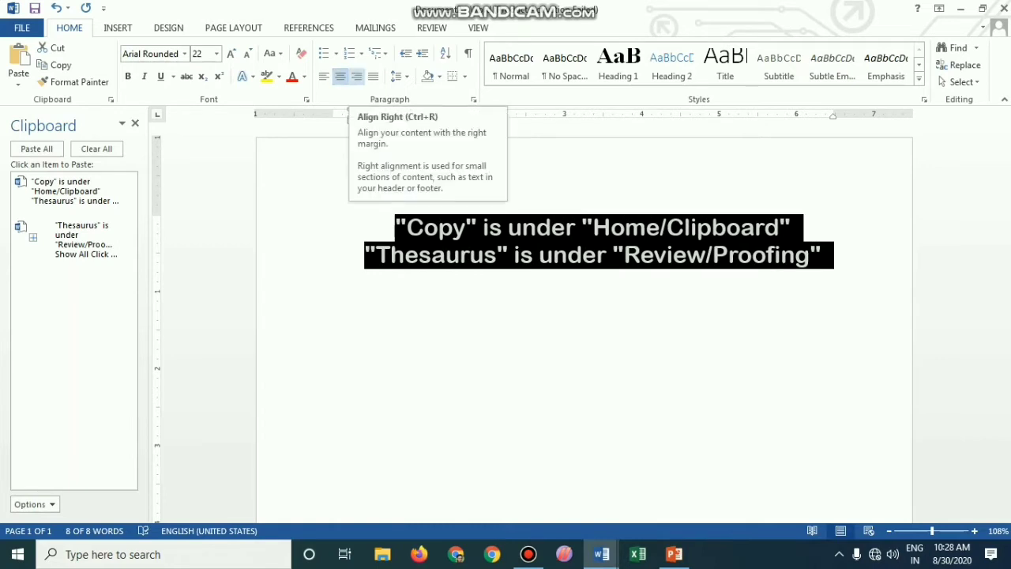
{"action": "left_click", "coordinate": [357, 76]}
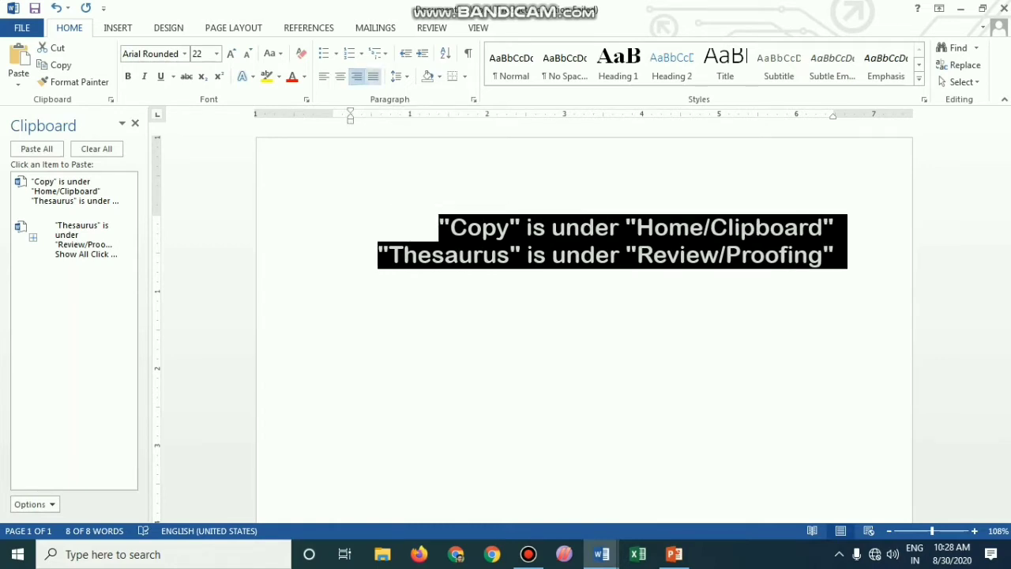
{"action": "left_click", "coordinate": [373, 76]}
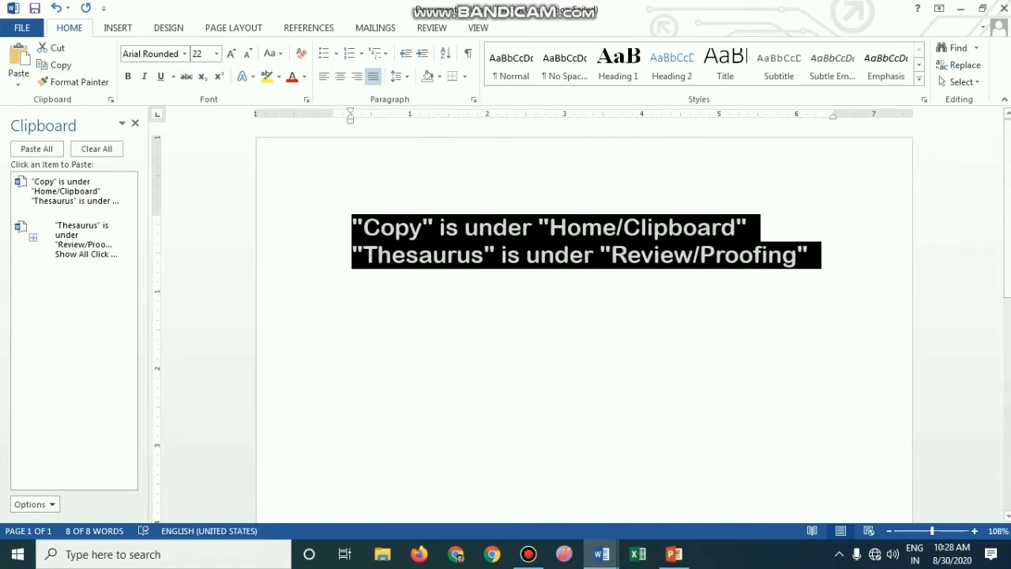
{"action": "left_click", "coordinate": [396, 76]}
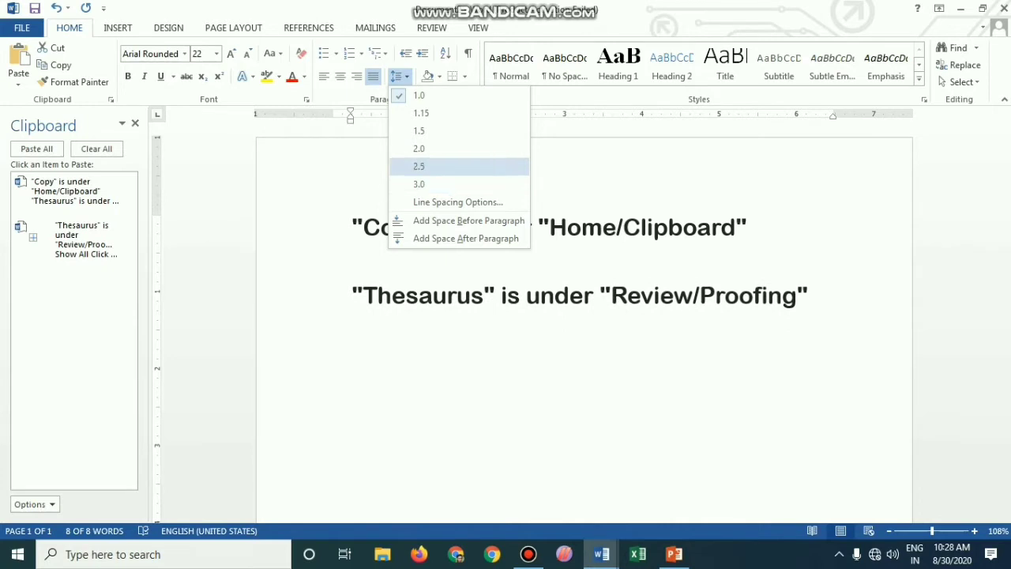
{"action": "key", "text": "Return"}
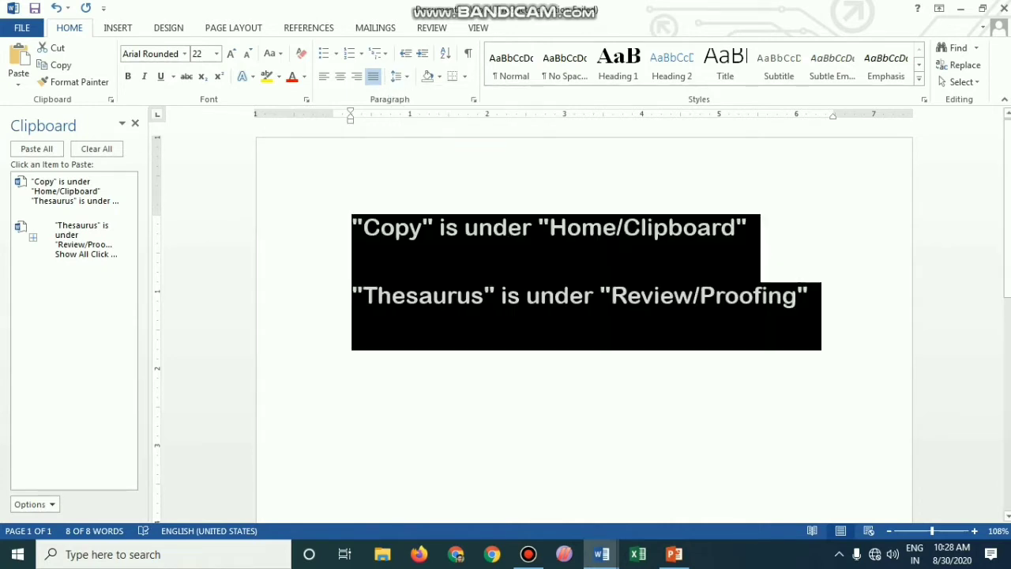
{"action": "left_click", "coordinate": [316, 228]}
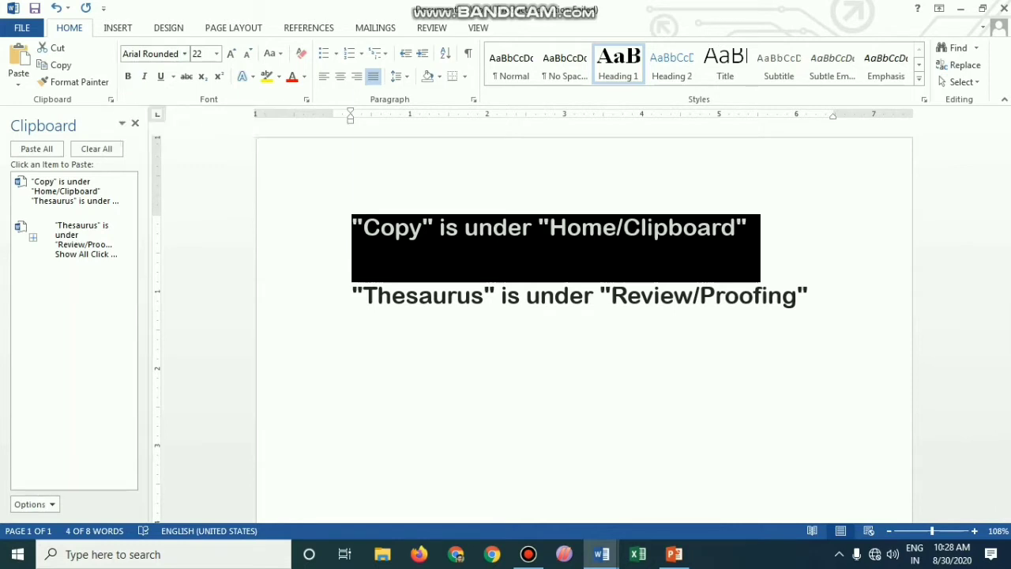
{"action": "left_click", "coordinate": [184, 53]}
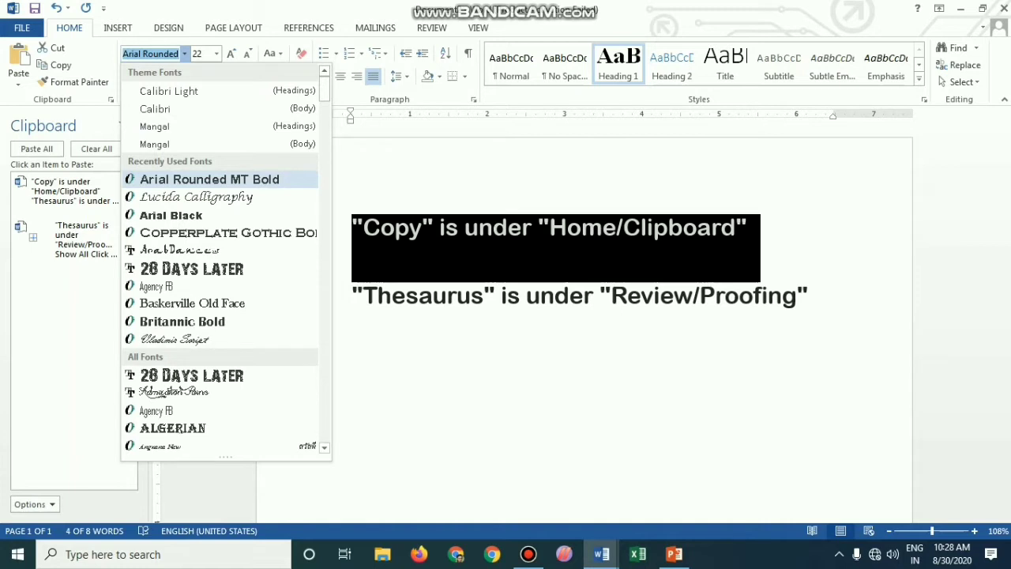
{"action": "key", "text": "Escape"}
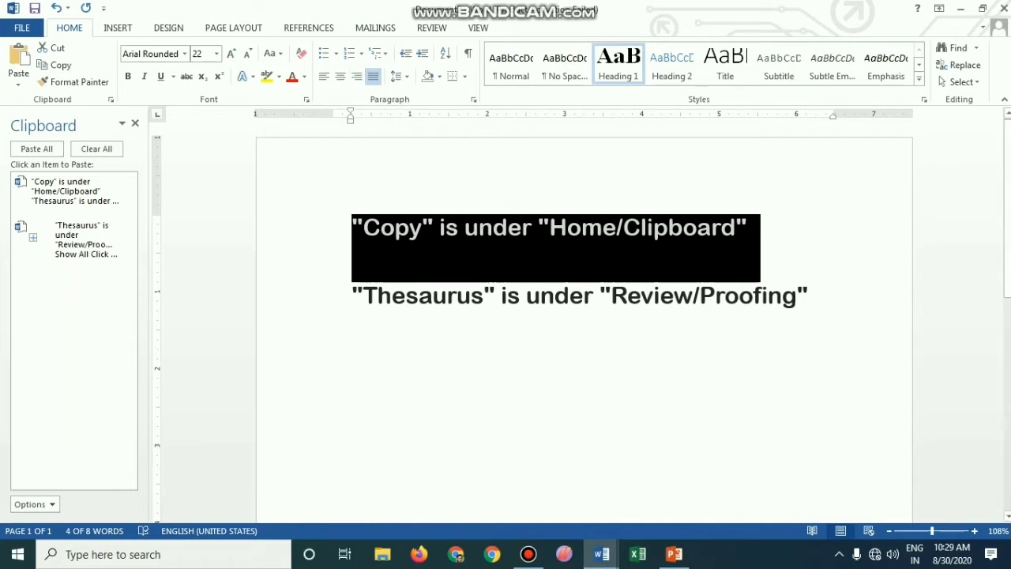
{"action": "left_click", "coordinate": [747, 228]}
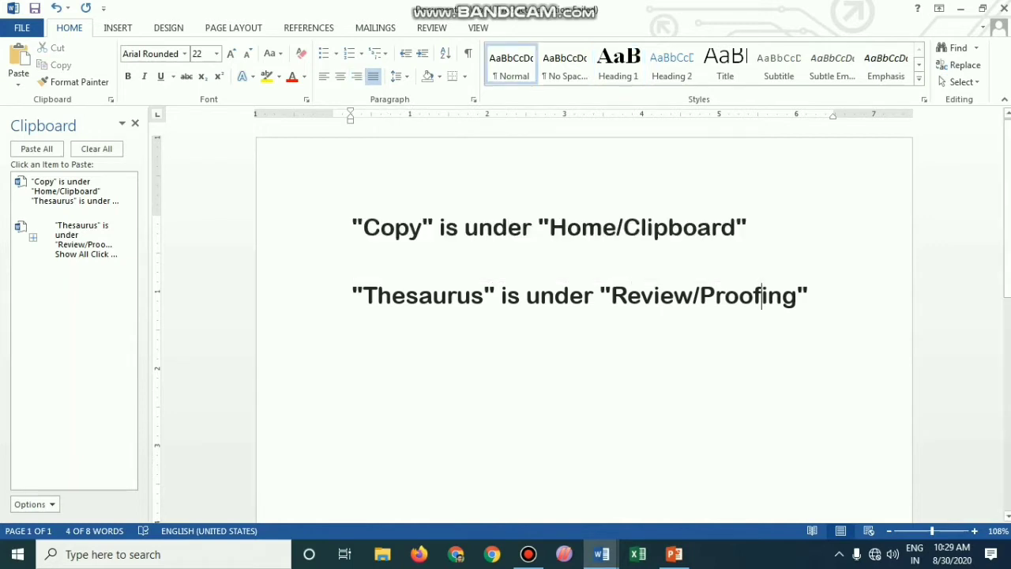
{"action": "key", "text": "Left"}
{"action": "key", "text": "Left"}
{"action": "key", "text": "Left"}
{"action": "key", "text": "Left"}
{"action": "key", "text": "Left"}
{"action": "key", "text": "Left"}
{"action": "key", "text": "Left"}
{"action": "key", "text": "Left"}
{"action": "key", "text": "Left"}
{"action": "key", "text": "Left"}
{"action": "key", "text": "Left"}
{"action": "key", "text": "Left"}
{"action": "key", "text": "Left"}
{"action": "key", "text": "Left"}
{"action": "key", "text": "Left"}
{"action": "key", "text": "Left"}
{"action": "key", "text": "Left"}
{"action": "key", "text": "Left"}
{"action": "key", "text": "Left"}
{"action": "key", "text": "Left"}
{"action": "key", "text": "Left"}
{"action": "key", "text": "Left"}
{"action": "key", "text": "Left"}
{"action": "key", "text": "Left"}
{"action": "key", "text": "Left"}
{"action": "key", "text": "Left"}
{"action": "key", "text": "Left"}
{"action": "key", "text": "Left"}
{"action": "key", "text": "Left"}
{"action": "key", "text": "Left"}
{"action": "key", "text": "Left"}
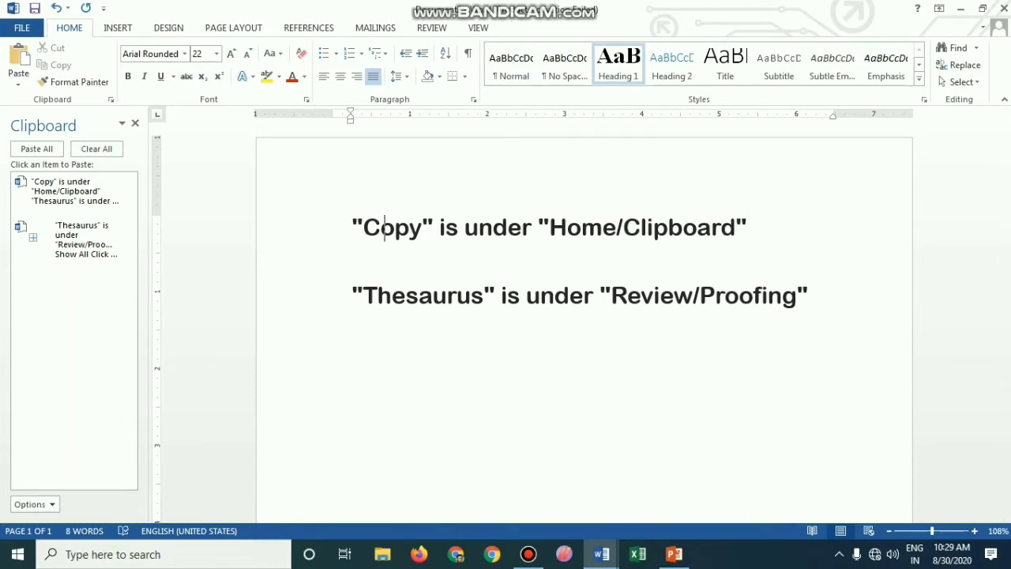
Step: Select both lines, keep them justified, and apply arrow-shaped bullets
{"action": "key", "text": "ctrl+a"}
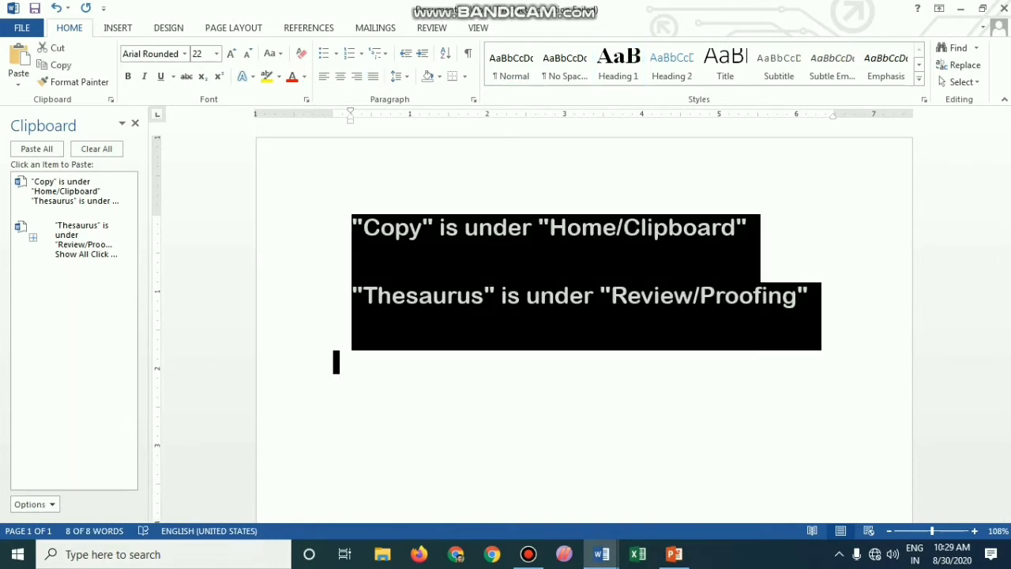
{"action": "key", "text": "ctrl+j"}
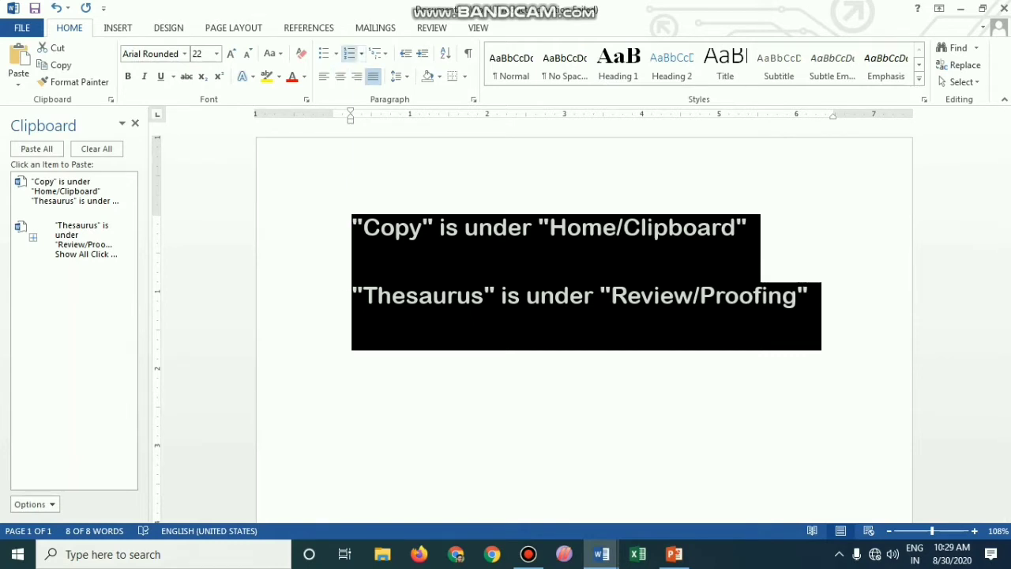
{"action": "left_click", "coordinate": [336, 53]}
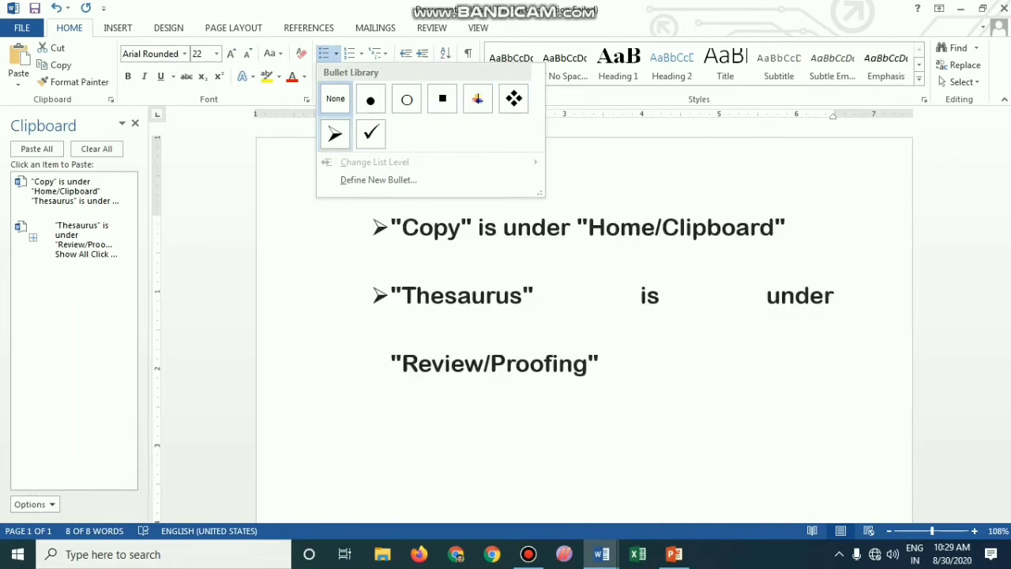
{"action": "left_click", "coordinate": [335, 135]}
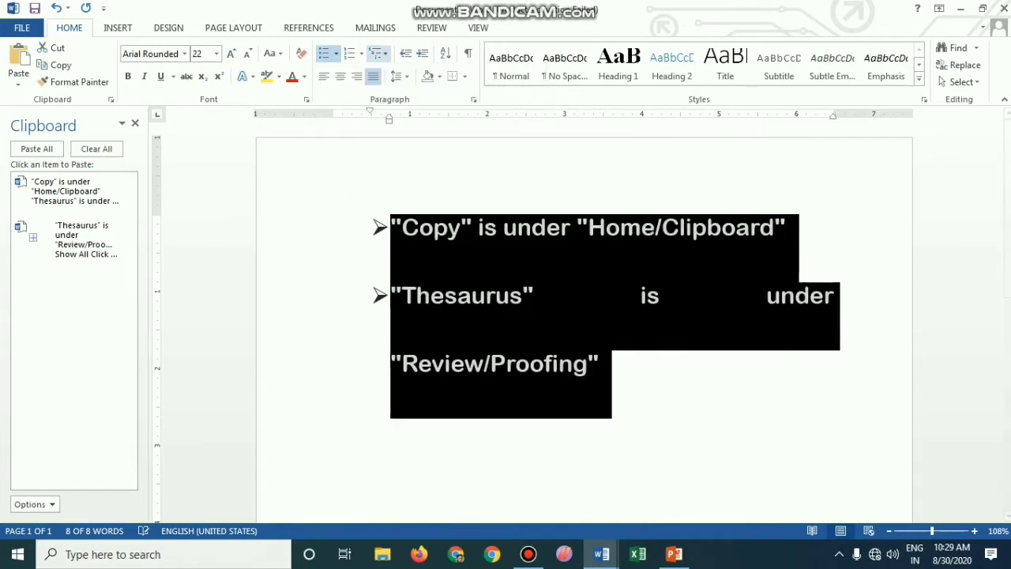
Step: Replace the bullets with 1. 2. 3. numbering and change the number format to uppercase Roman numerals (I. II. III.)
{"action": "left_click", "coordinate": [361, 53]}
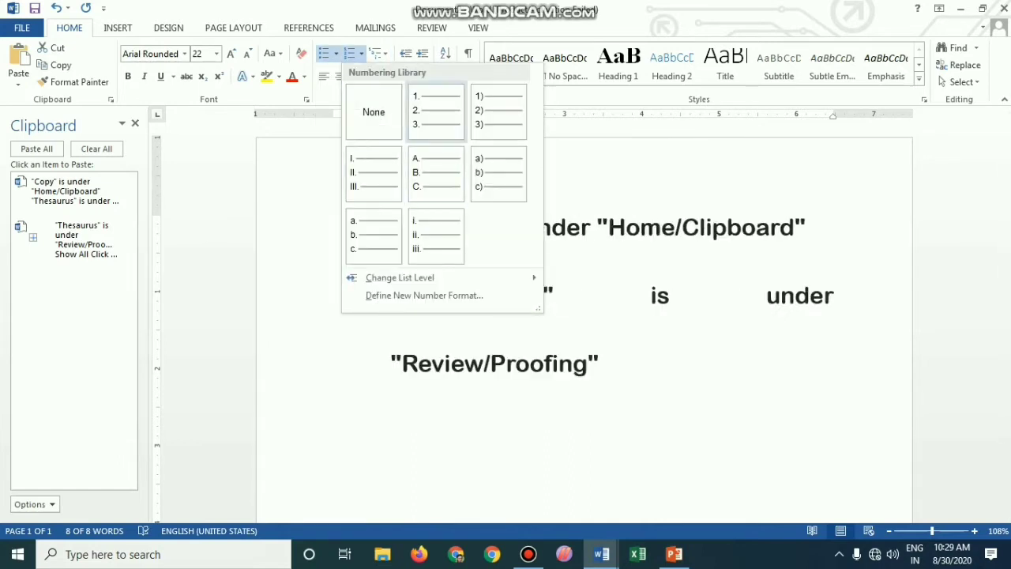
{"action": "left_click", "coordinate": [436, 111]}
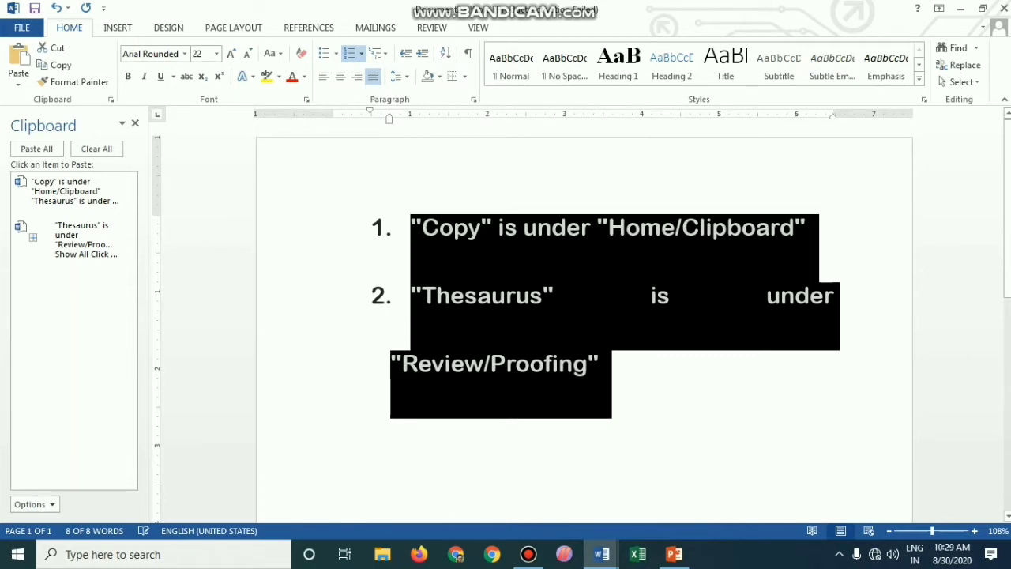
{"action": "left_click", "coordinate": [361, 53]}
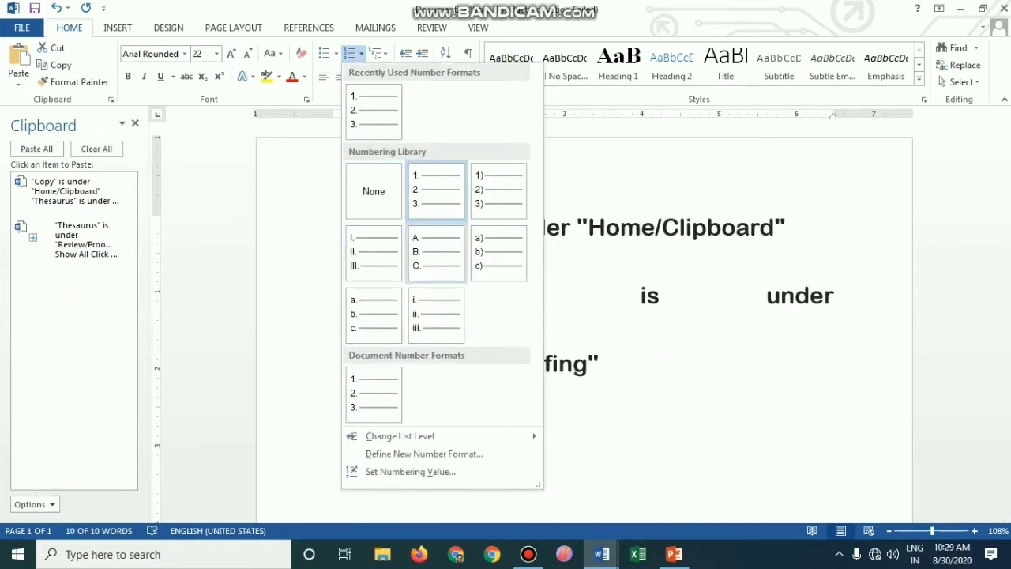
{"action": "left_click", "coordinate": [406, 53]}
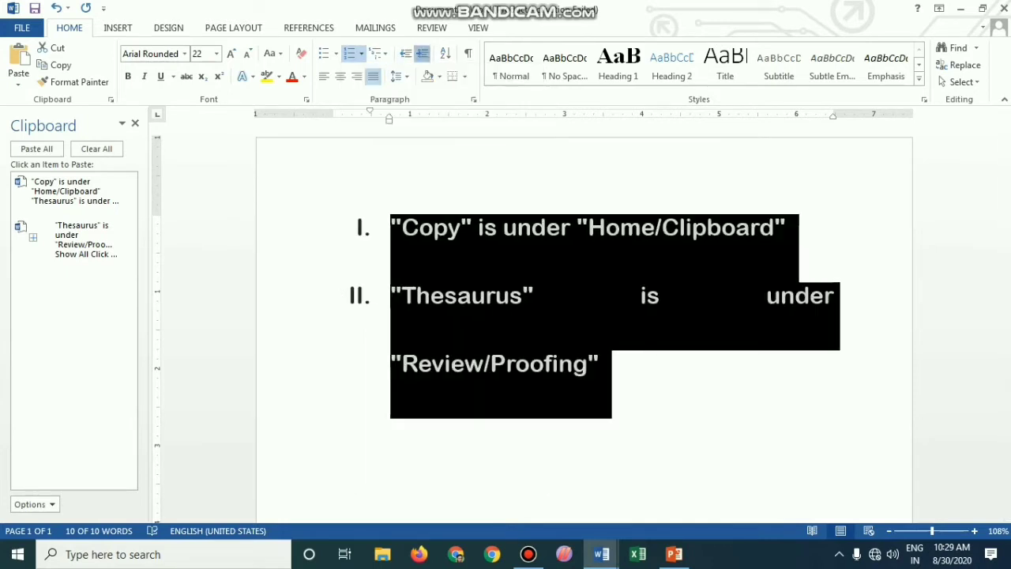
Step: Increase the indent of both numbered items and format them as bold, italic, underlined and struck through
{"action": "left_click", "coordinate": [422, 53]}
{"action": "left_click", "coordinate": [423, 53]}
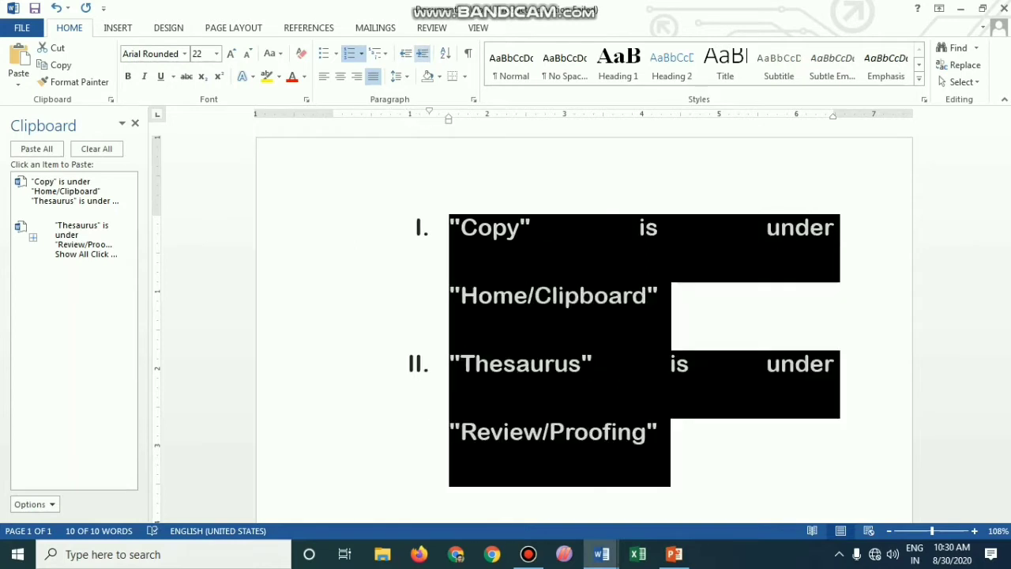
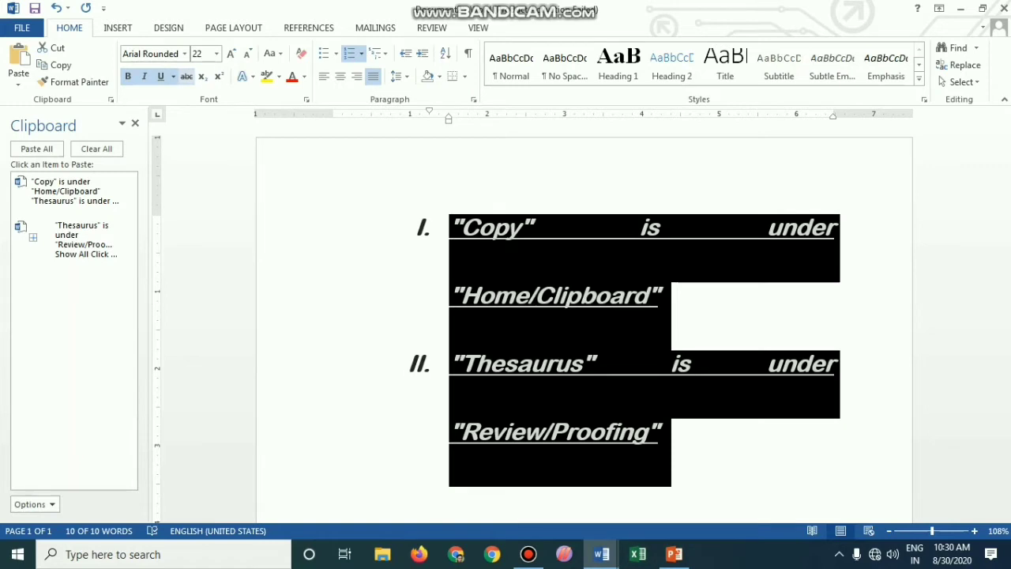
{"action": "left_click", "coordinate": [187, 75]}
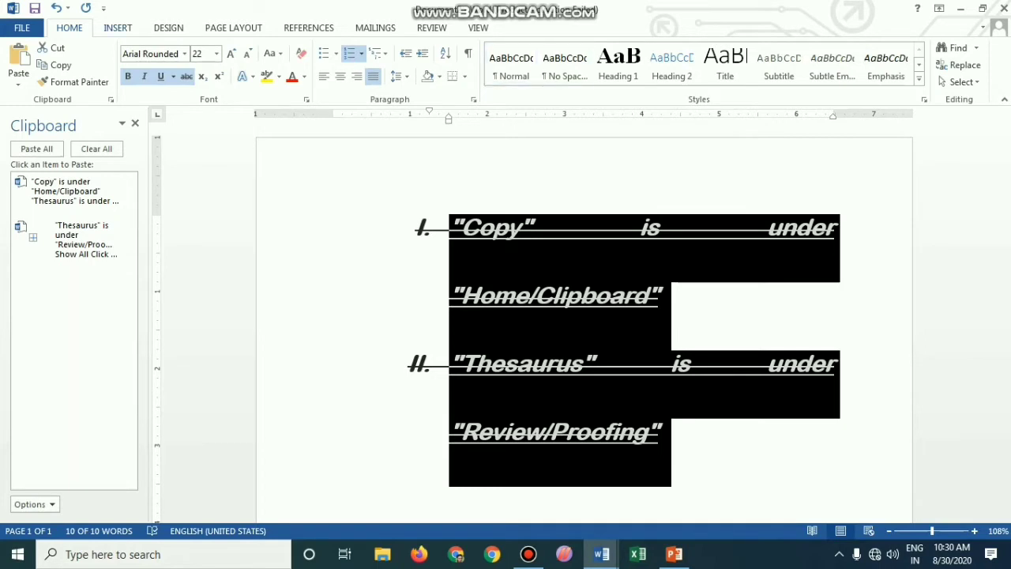
{"action": "left_click", "coordinate": [118, 27]}
{"action": "key", "text": "alt+g"}
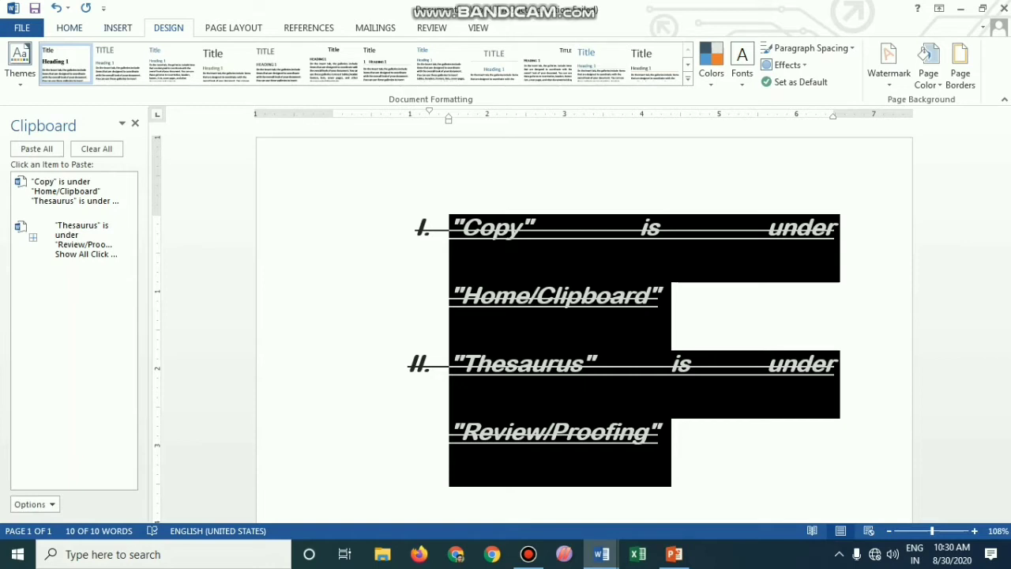
{"action": "key", "text": "alt+h"}
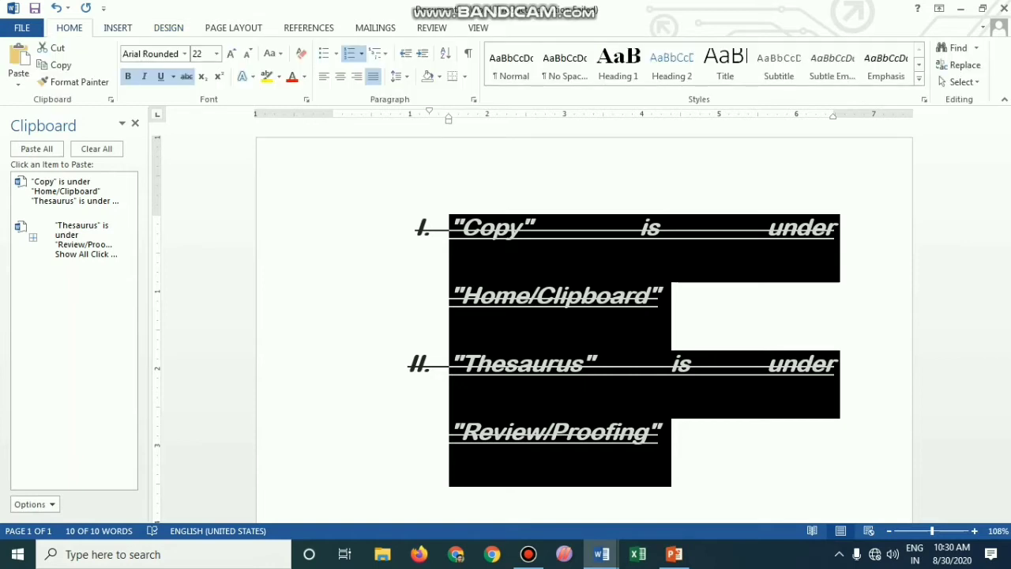
{"action": "key", "text": "alt+n"}
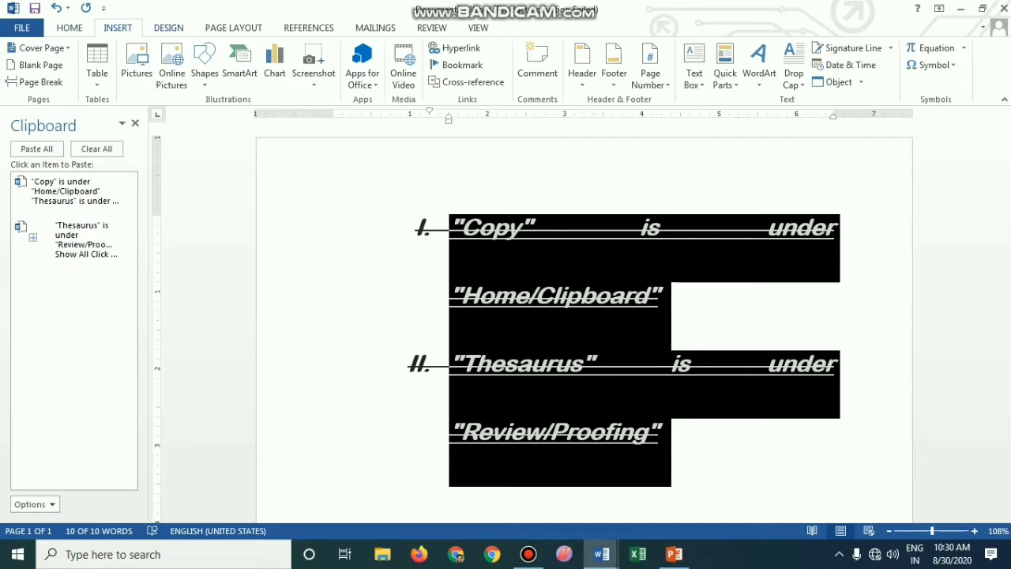
{"action": "key", "text": "alt+g"}
{"action": "key", "text": "Right"}
{"action": "key", "text": "ctrl+a"}
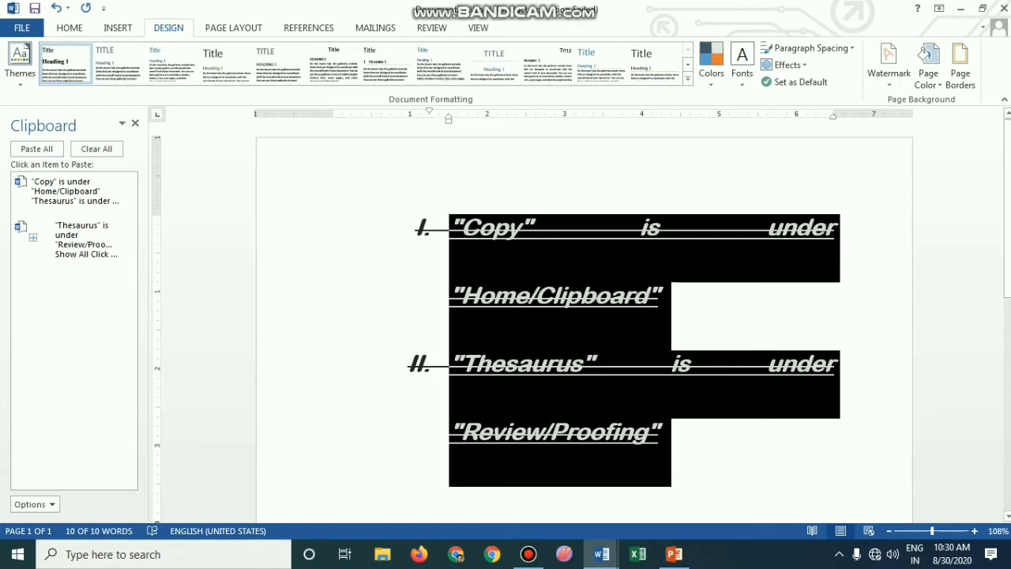
{"action": "key", "text": "alt+h"}
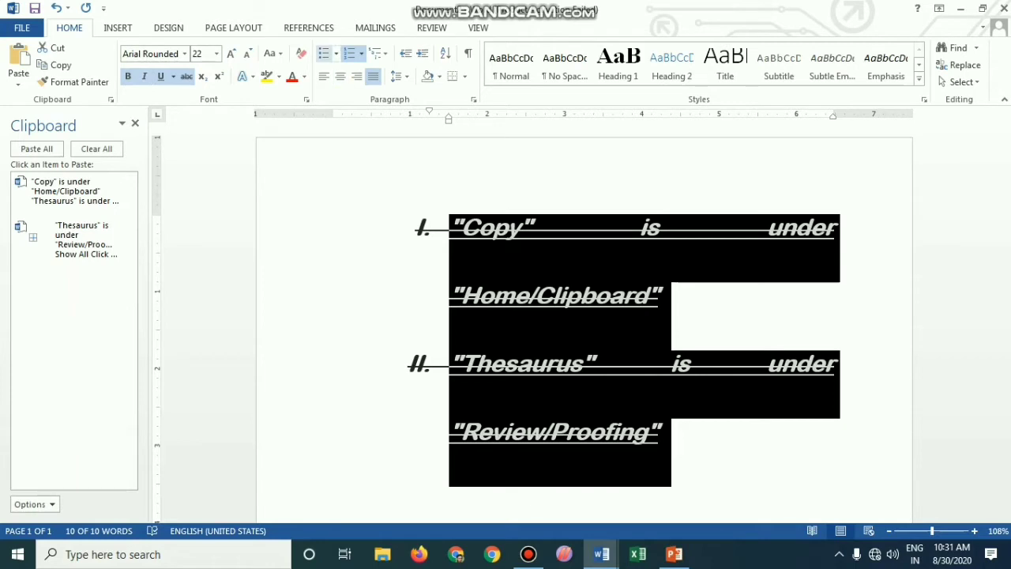
{"action": "left_click", "coordinate": [336, 53]}
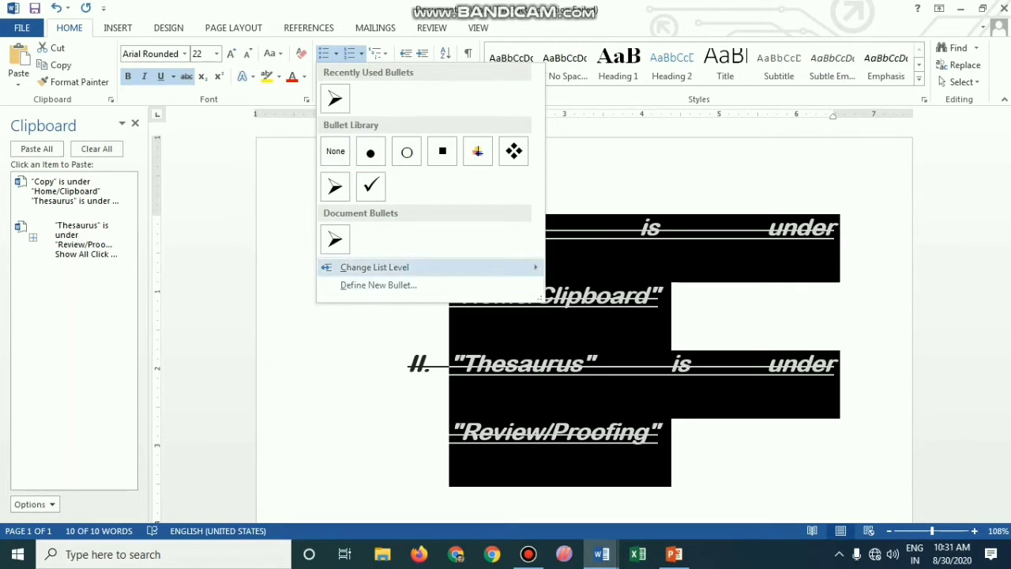
{"action": "key", "text": "Escape"}
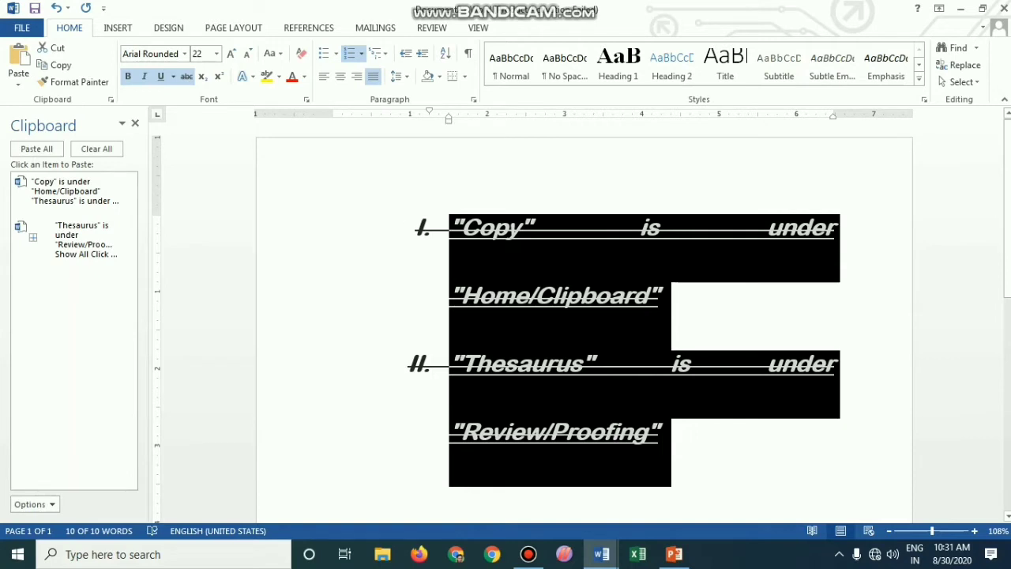
Step: Remove the strikethrough, underline, italic and bold formatting from both numbered items, then deselect the text
{"action": "key", "text": "ctrl+z"}
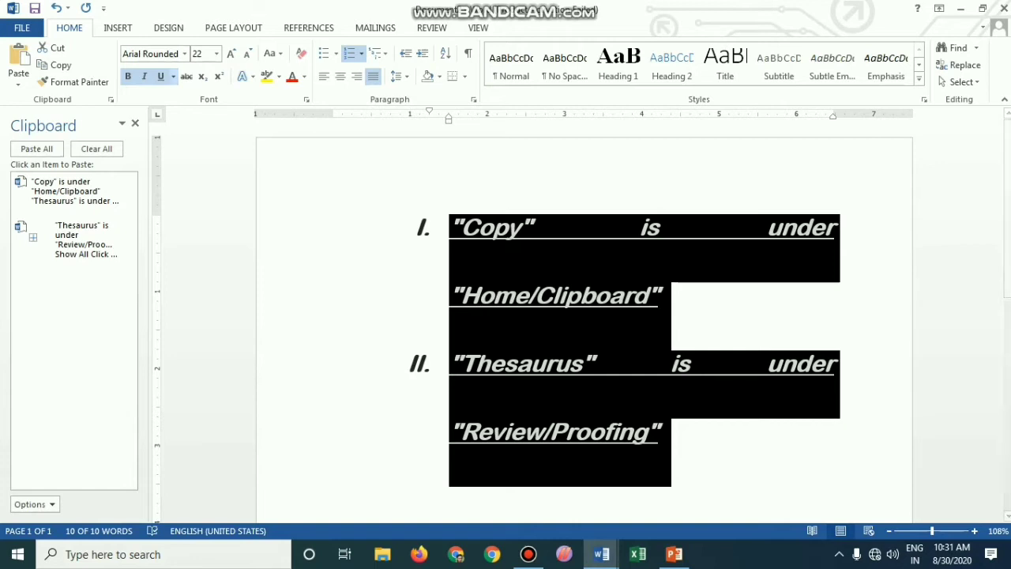
{"action": "key", "text": "ctrl+z"}
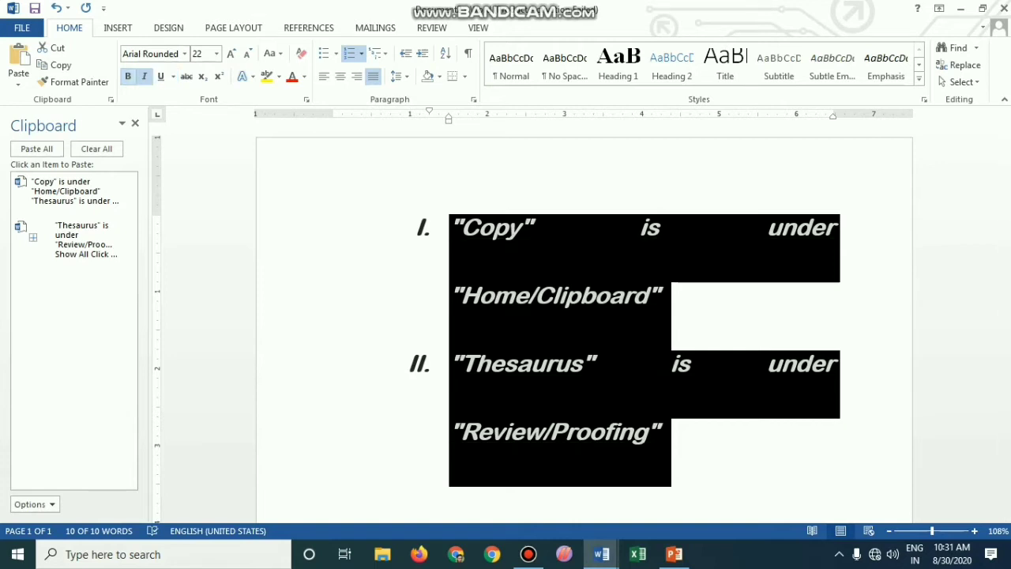
{"action": "left_click", "coordinate": [144, 76]}
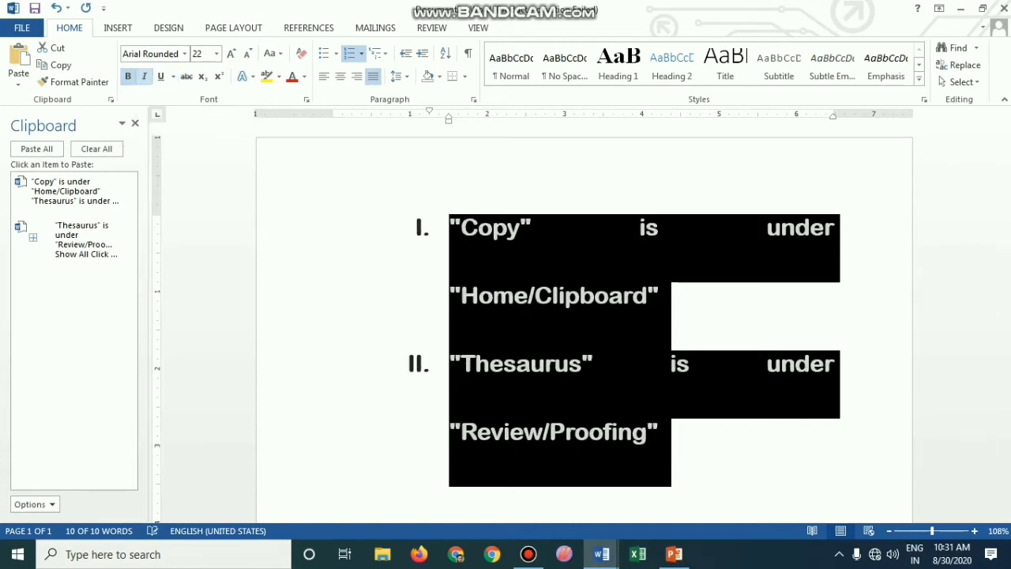
{"action": "left_click", "coordinate": [128, 76]}
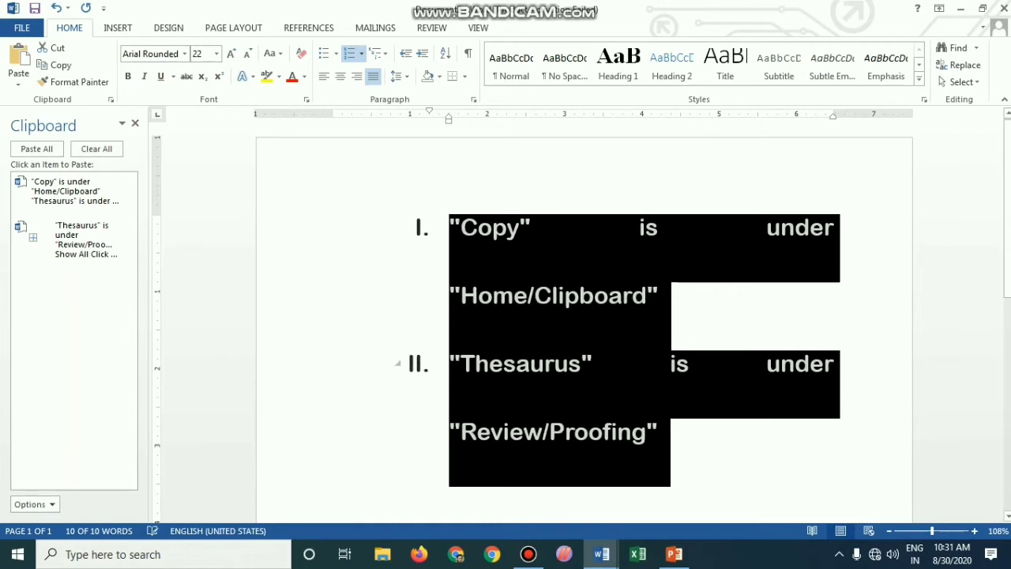
{"action": "left_click", "coordinate": [450, 295]}
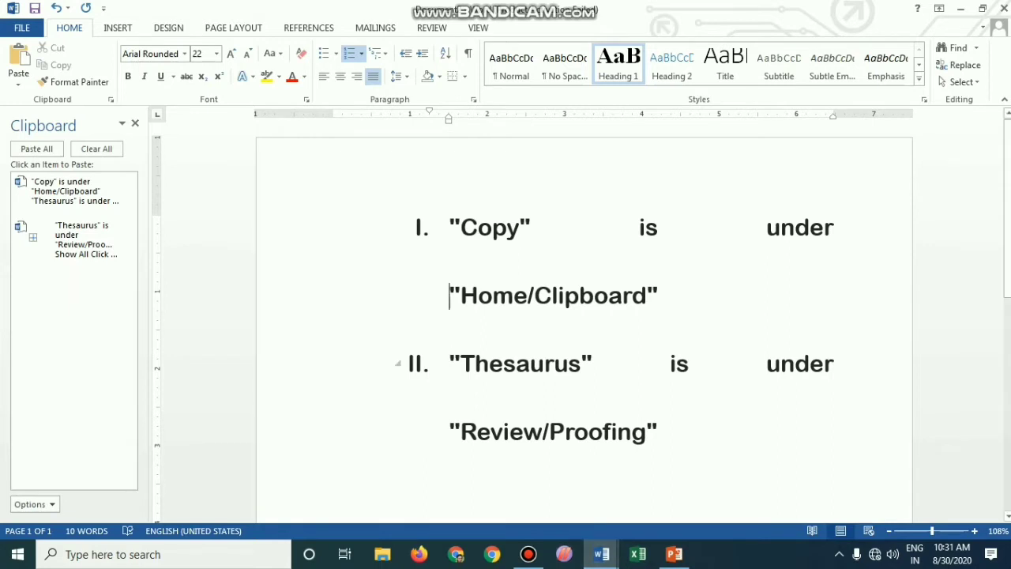
Step: Switch to the PowerPoint presentation about MS Word
{"action": "scroll", "coordinate": [585, 316], "scroll_direction": "down", "scroll_amount": 8}
{"action": "scroll", "coordinate": [584, 316], "scroll_direction": "up", "scroll_amount": 8}
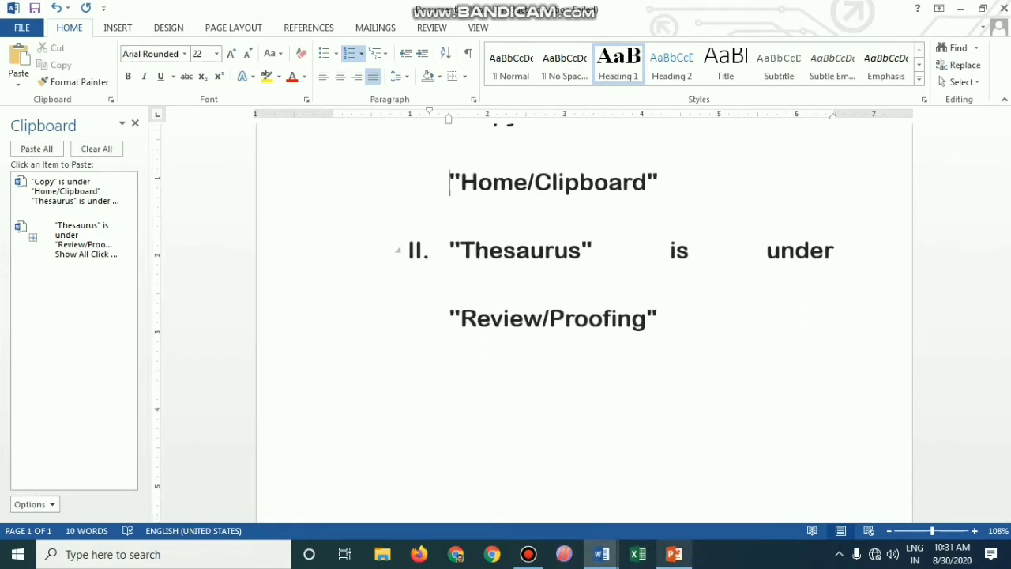
{"action": "left_click", "coordinate": [674, 554]}
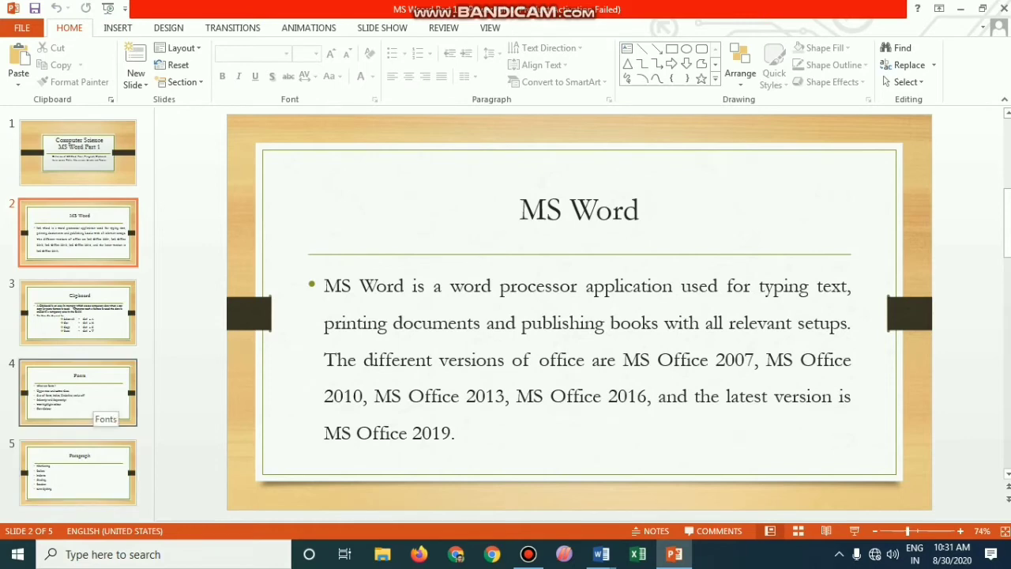
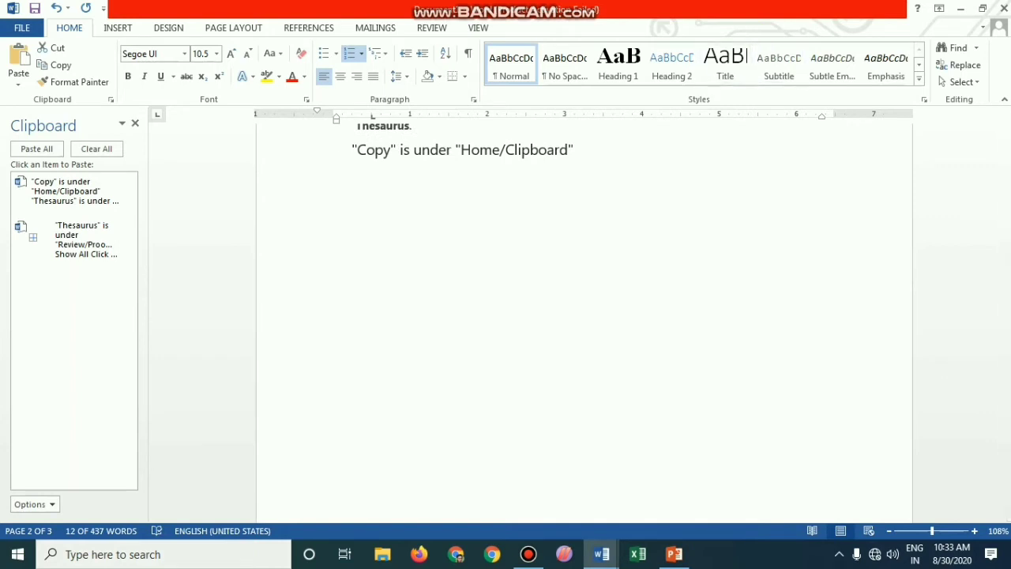
Step: Add blank lines below the last "Copy" is under "Home/Clipboard" line and paste the collected "Thesaurus" clipboard item there
{"action": "key", "text": "Return"}
{"action": "key", "text": "Return"}
{"action": "key", "text": "Return"}
{"action": "key", "text": "Return"}
{"action": "key", "text": "Return"}
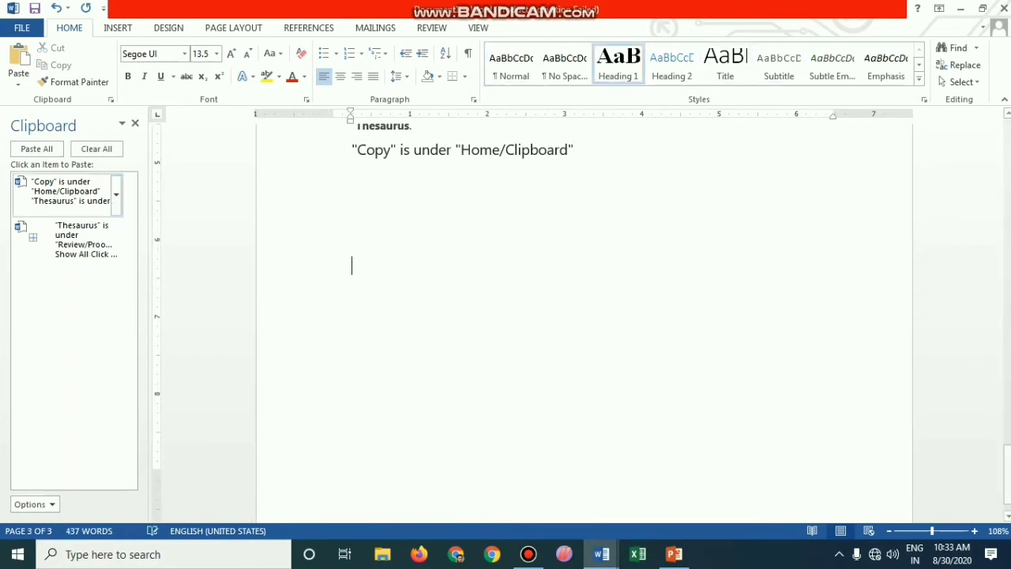
{"action": "left_click", "coordinate": [116, 195]}
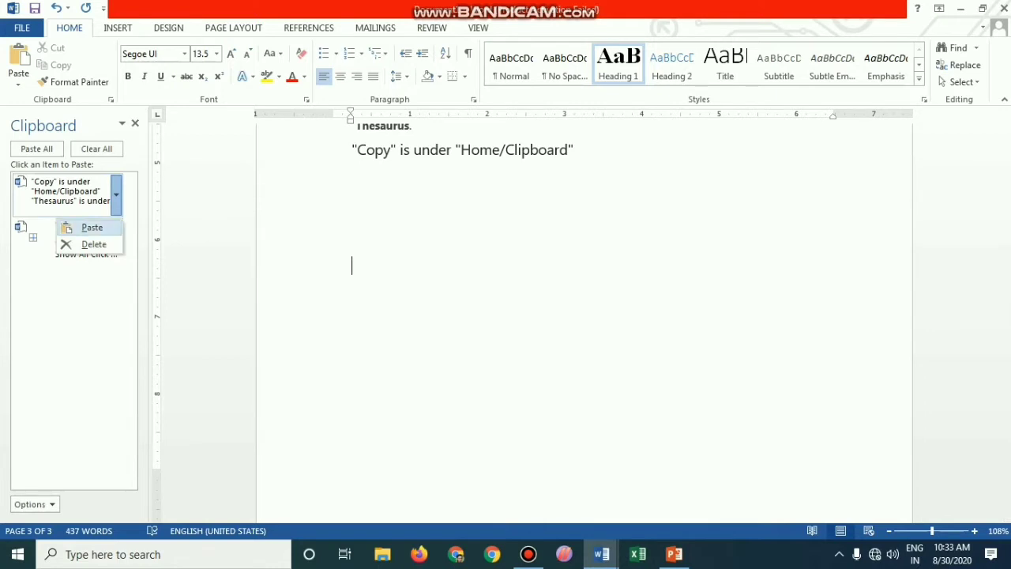
{"action": "key", "text": "Escape"}
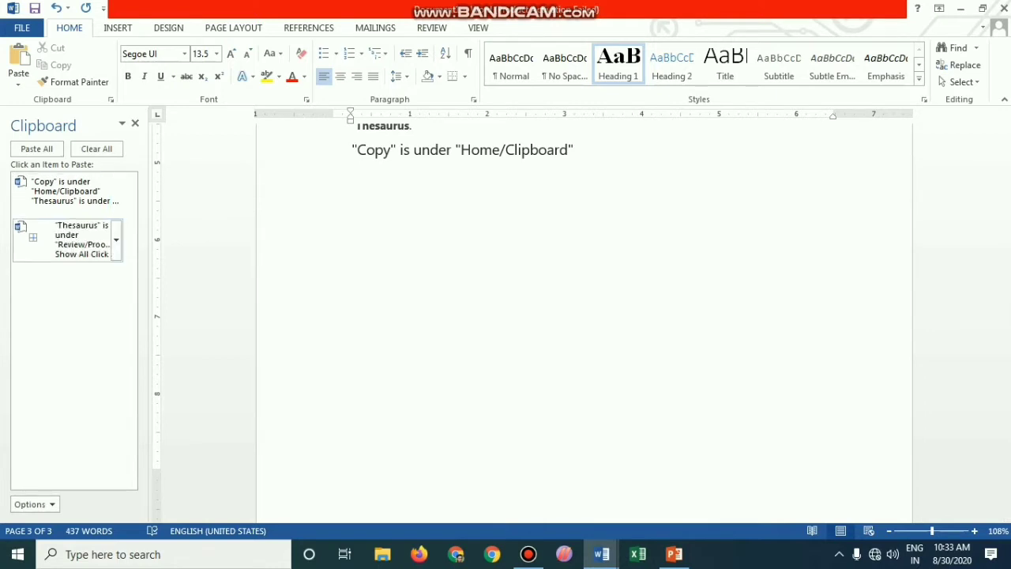
{"action": "left_click", "coordinate": [116, 240]}
{"action": "left_click", "coordinate": [91, 271]}
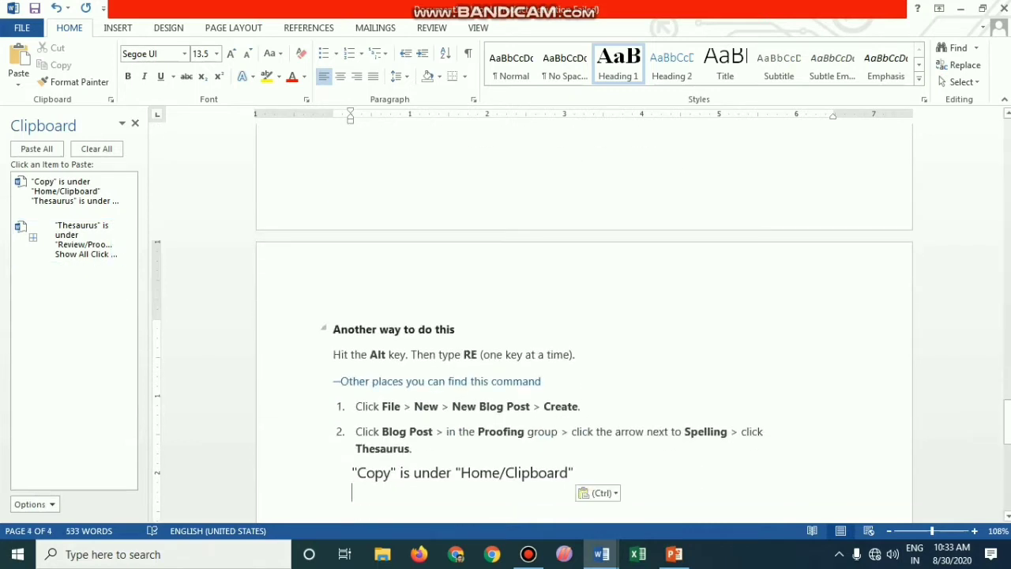
{"action": "key", "text": "Escape"}
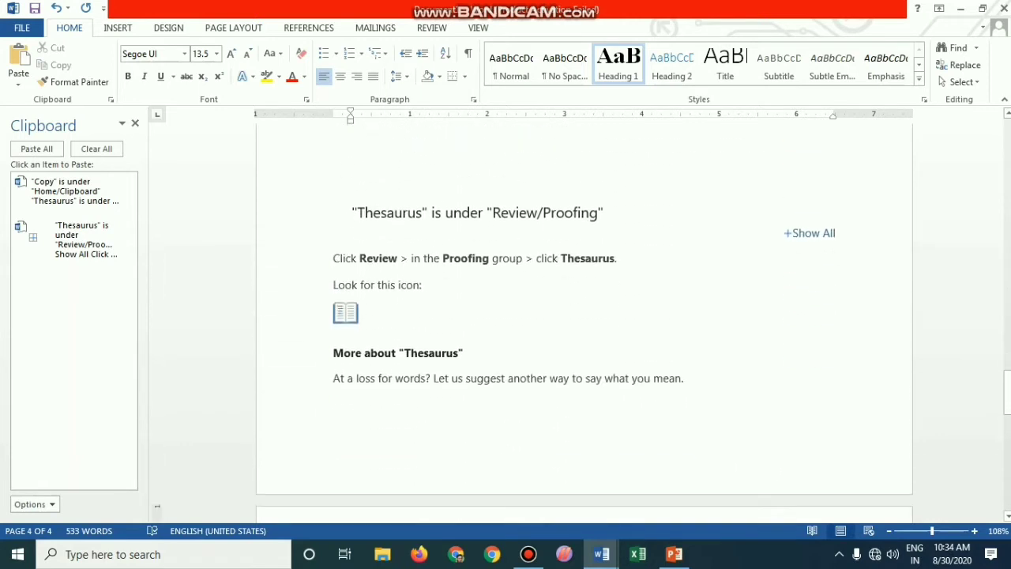
{"action": "scroll", "coordinate": [585, 316], "scroll_direction": "down", "scroll_amount": 3}
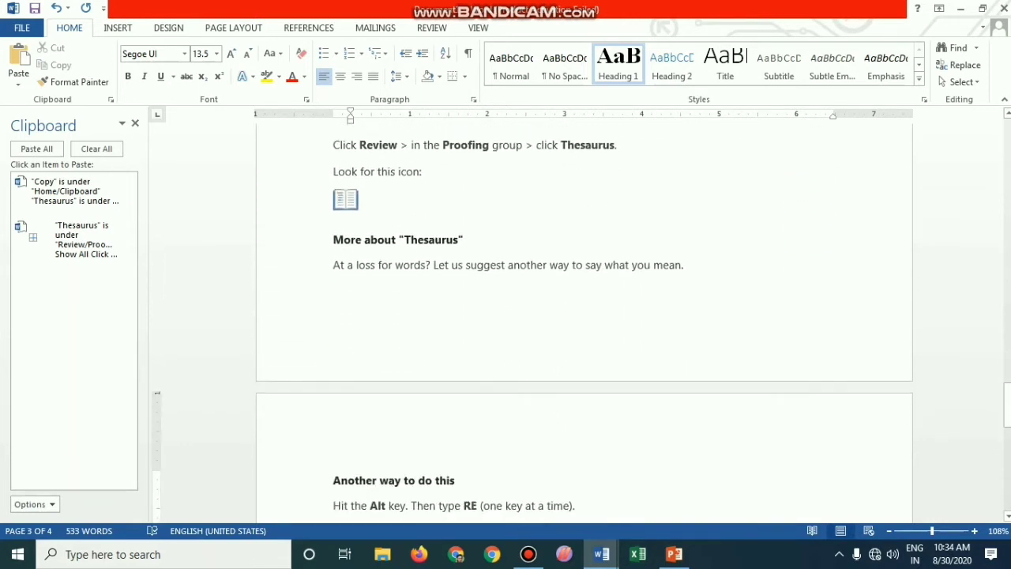
{"action": "scroll", "coordinate": [585, 316], "scroll_direction": "up", "scroll_amount": 3}
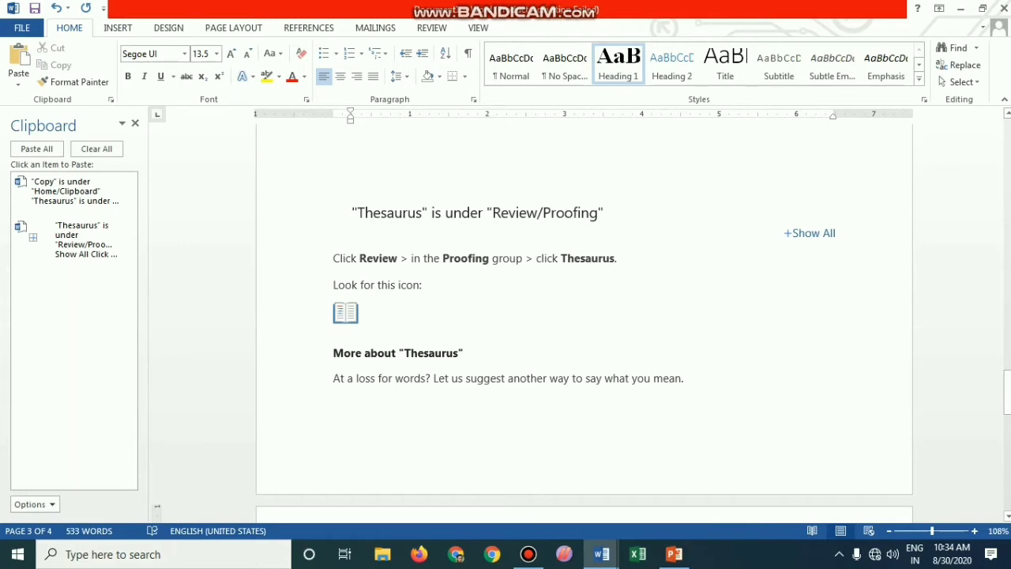
Step: Look up the suggested synonyms for the word "loss" in the sentence under More about "Thesaurus"
{"action": "left_click", "coordinate": [366, 379]}
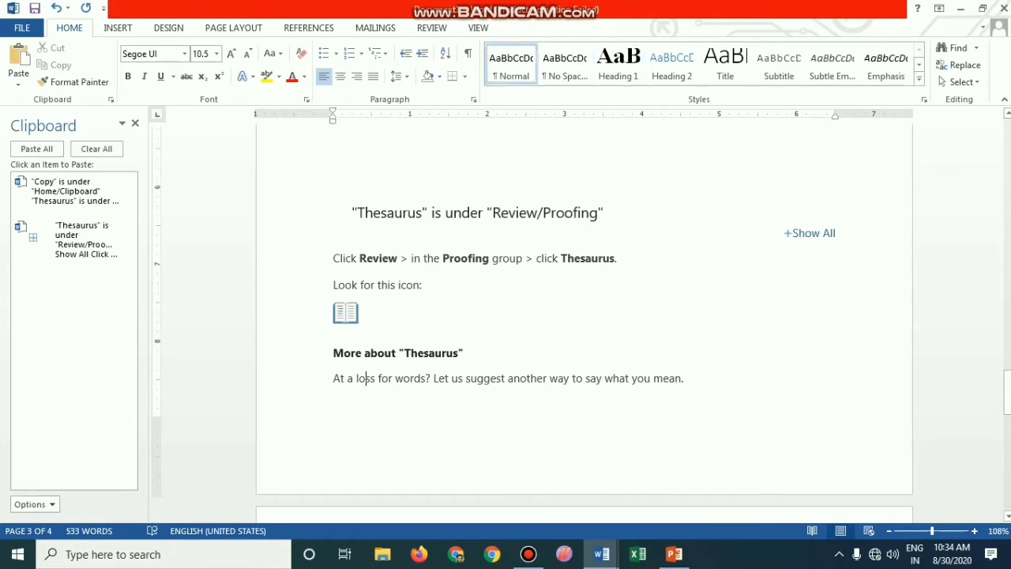
{"action": "double_click", "coordinate": [366, 379]}
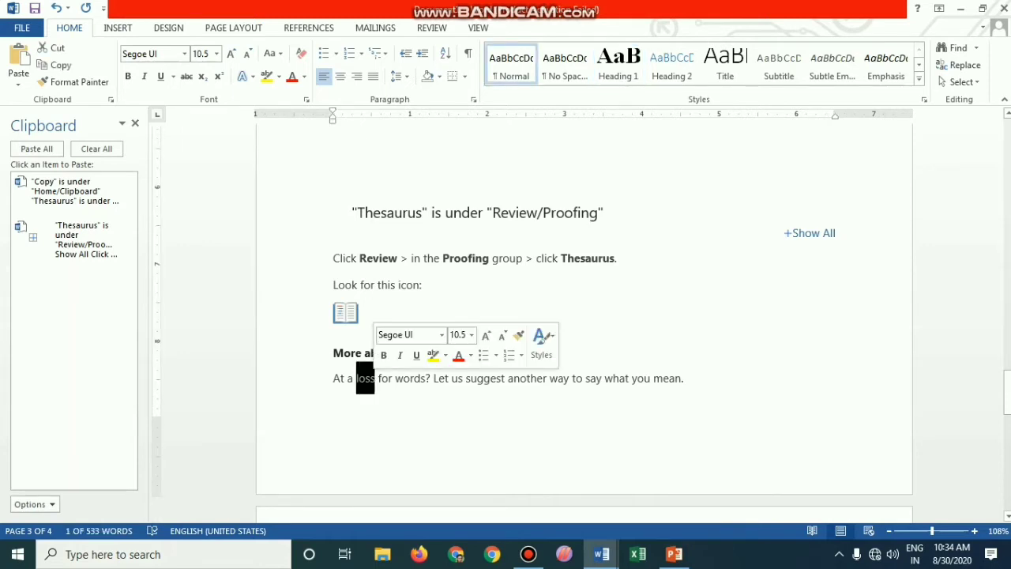
{"action": "right_click", "coordinate": [366, 381]}
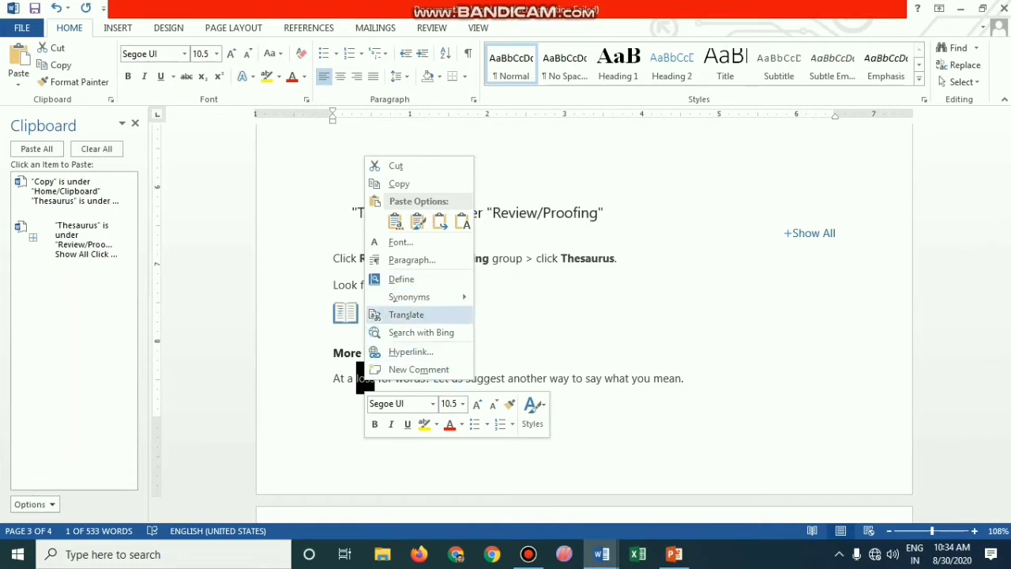
{"action": "mouse_move", "coordinate": [409, 297]}
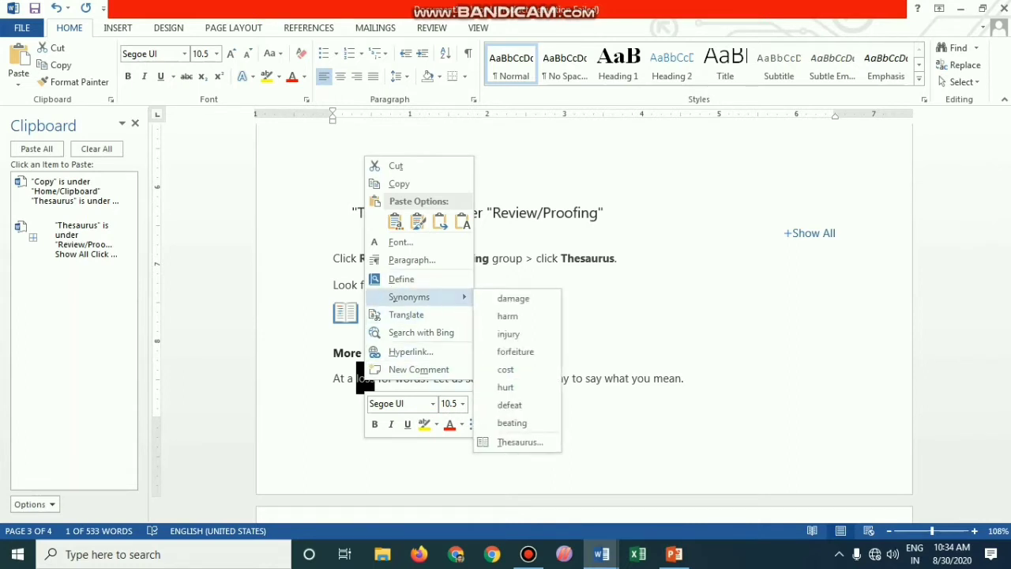
{"action": "key", "text": "Escape"}
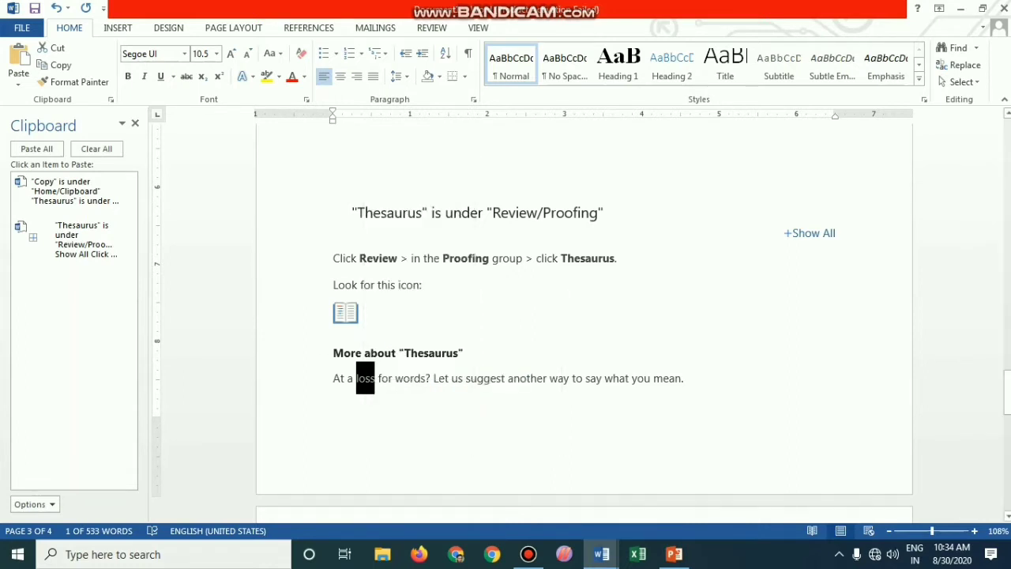
Step: Open the full Thesaurus for the word "loss" and browse its lists of synonyms and antonyms
{"action": "left_click", "coordinate": [430, 378]}
{"action": "right_click", "coordinate": [366, 379]}
{"action": "key", "text": "Escape"}
{"action": "right_click", "coordinate": [366, 379]}
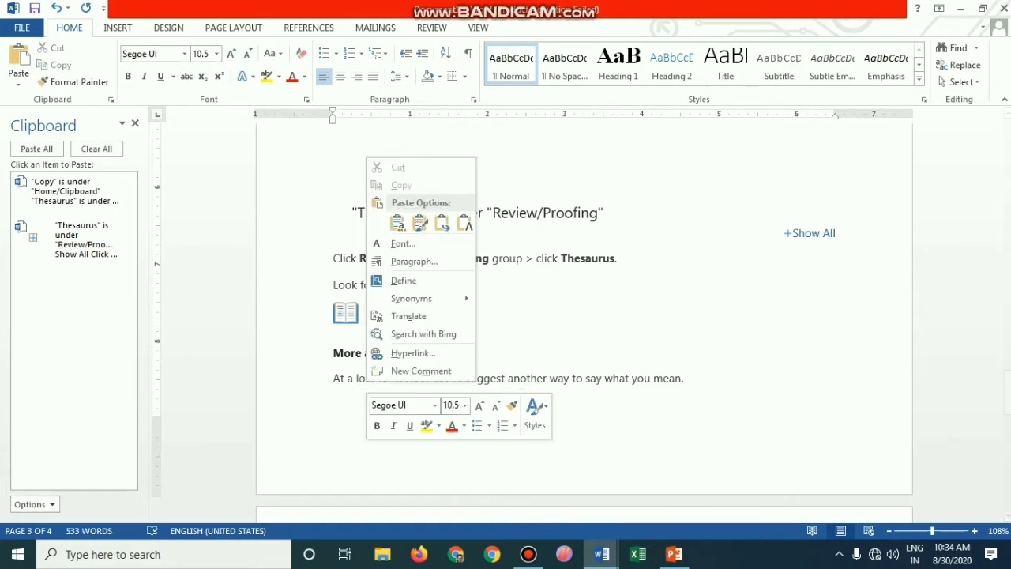
{"action": "mouse_move", "coordinate": [419, 299]}
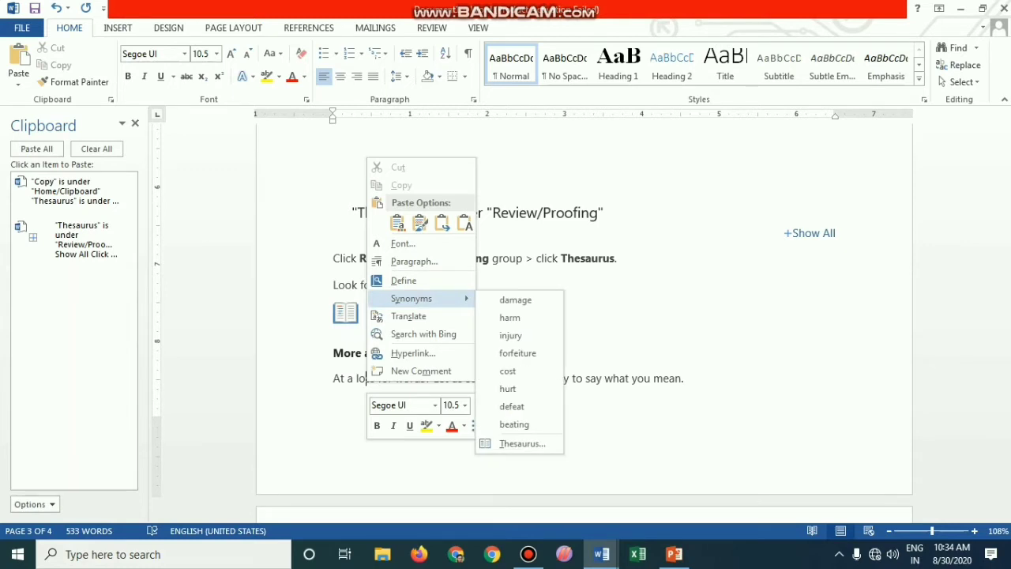
{"action": "left_click", "coordinate": [523, 443]}
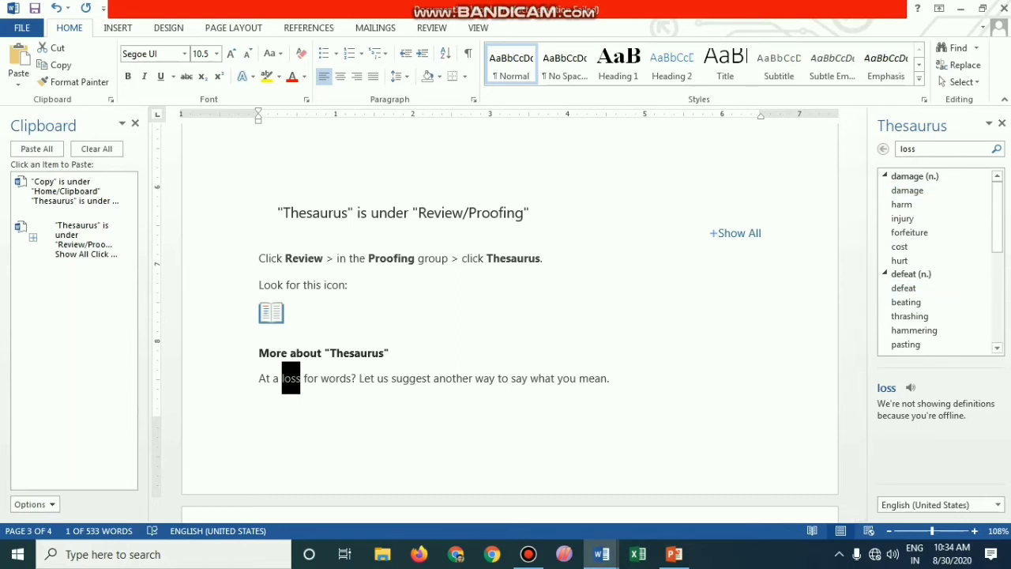
{"action": "scroll", "coordinate": [933, 320], "scroll_direction": "down", "scroll_amount": 6}
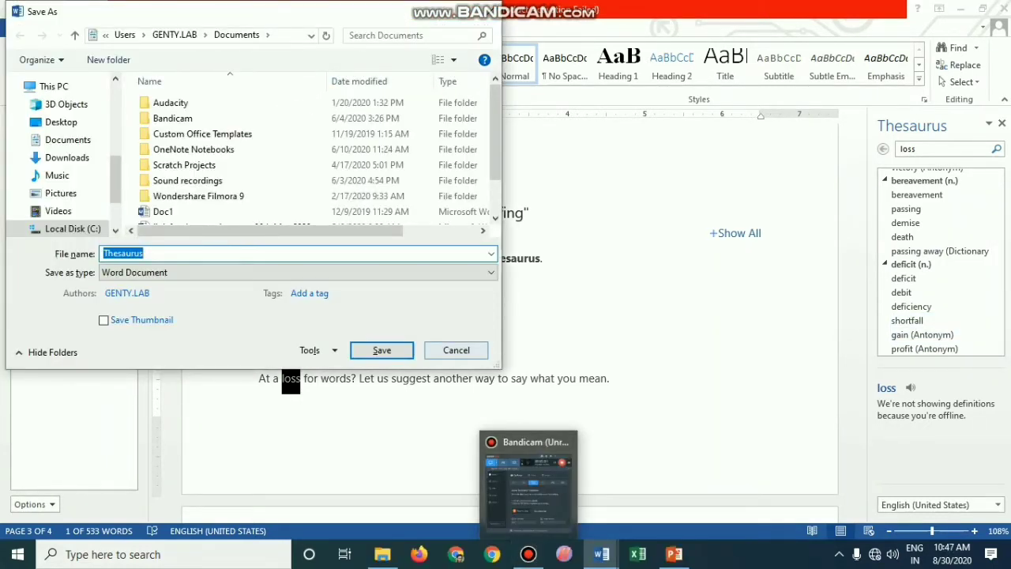
Step: Dismiss the Save As dialog without saving the document
{"action": "left_click", "coordinate": [455, 350]}
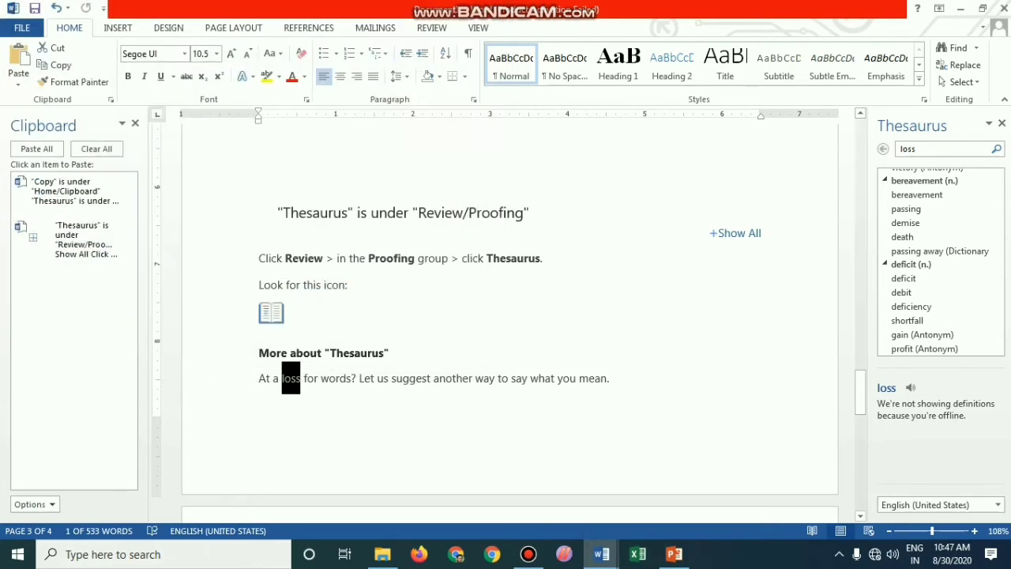
{"action": "left_click", "coordinate": [527, 554]}
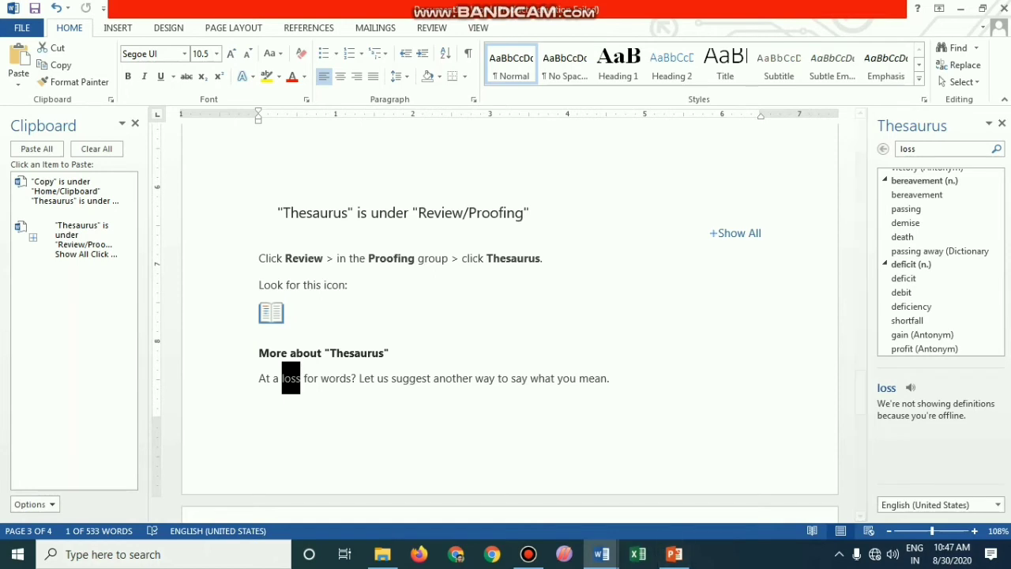
{"action": "mouse_move", "coordinate": [674, 554]}
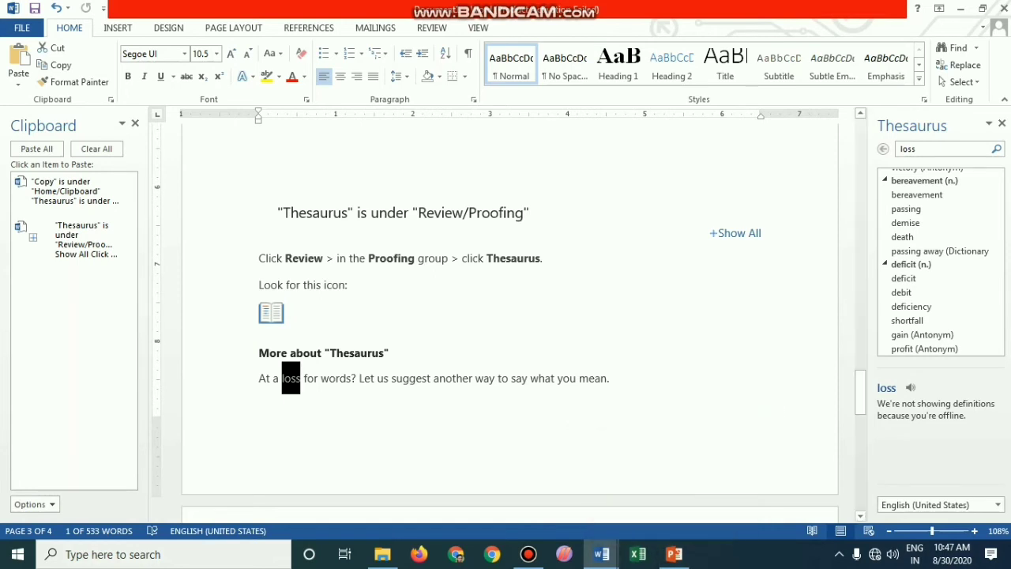
Step: Deselect the word "loss" and clear all collected items from the Office clipboard
{"action": "left_click", "coordinate": [501, 378]}
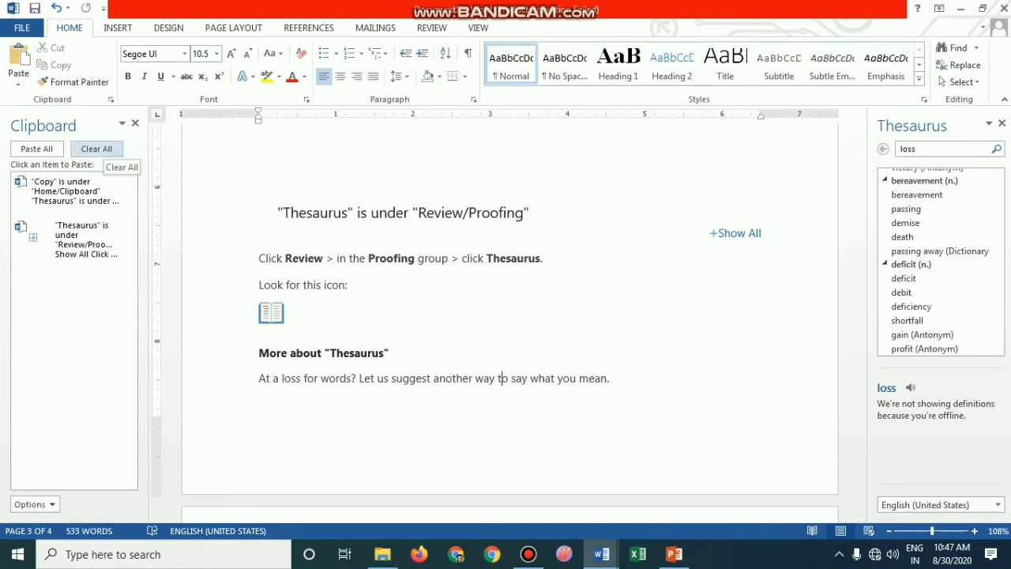
{"action": "left_click", "coordinate": [97, 149]}
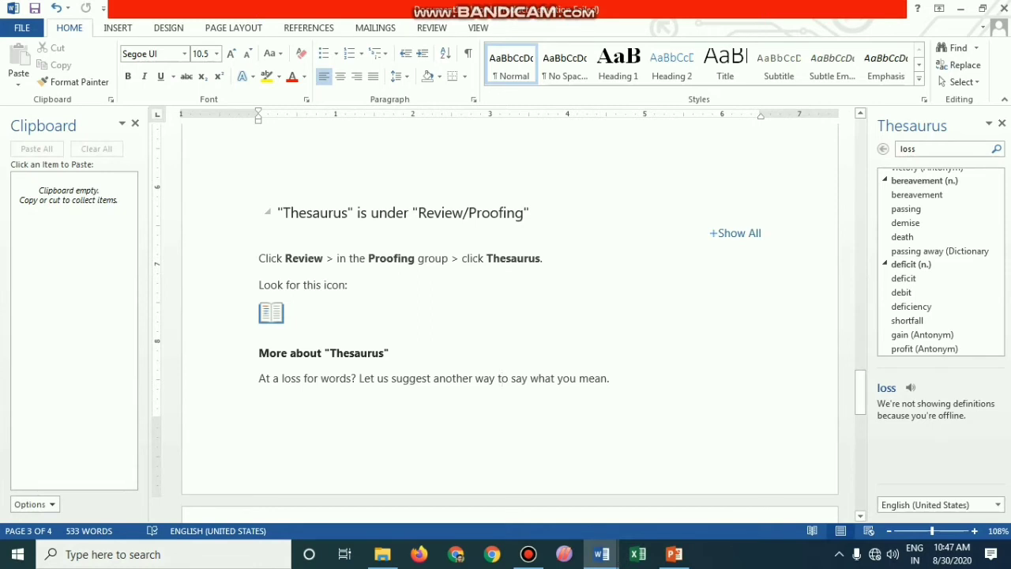
Step: Copy the heading "Thesaurus" is under "Review/Proofing" to the clipboard without its trailing paragraph mark
{"action": "left_click_drag", "start_coordinate": [277, 213], "coordinate": [536, 212]}
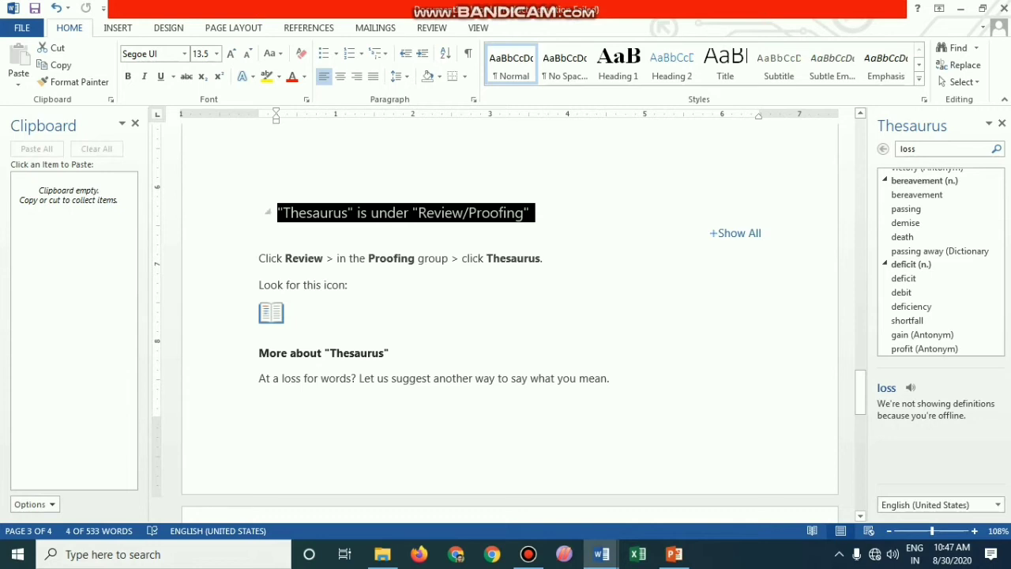
{"action": "left_click", "coordinate": [281, 212]}
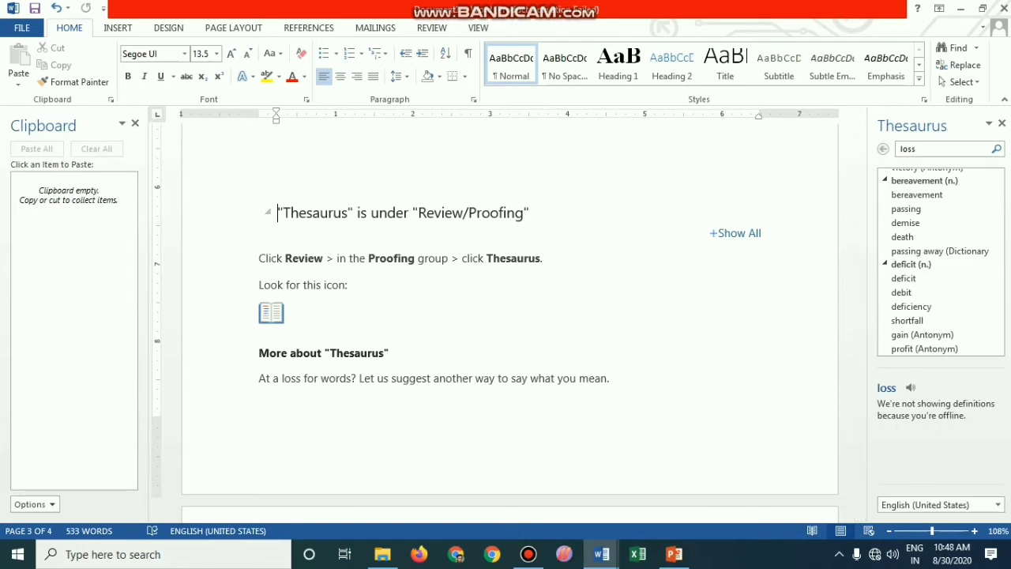
{"action": "key", "text": "shift+Right"}
{"action": "key", "text": "shift+Right"}
{"action": "key", "text": "shift+Right"}
{"action": "key", "text": "shift+Right"}
{"action": "key", "text": "shift+Right"}
{"action": "key", "text": "shift+Right"}
{"action": "key", "text": "shift+Right"}
{"action": "key", "text": "shift+Right"}
{"action": "key", "text": "shift+Right"}
{"action": "key", "text": "shift+Right"}
{"action": "key", "text": "shift+Right"}
{"action": "key", "text": "shift+Right"}
{"action": "key", "text": "shift+Right"}
{"action": "key", "text": "shift+Right"}
{"action": "key", "text": "shift+Right"}
{"action": "key", "text": "shift+Right"}
{"action": "key", "text": "shift+Right"}
{"action": "key", "text": "shift+Right"}
{"action": "key", "text": "shift+Right"}
{"action": "key", "text": "shift+Right"}
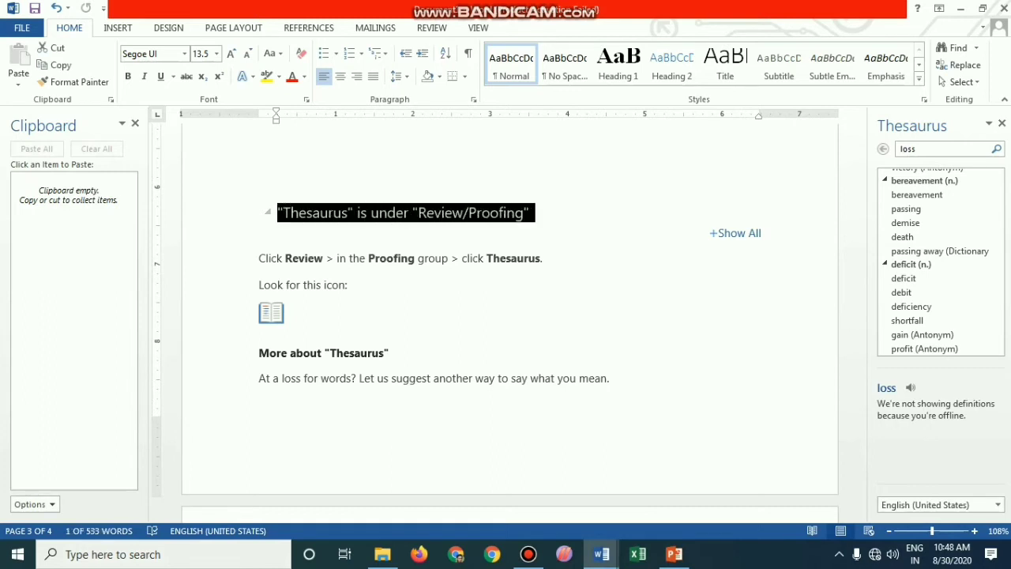
{"action": "key", "text": "shift+Right"}
{"action": "key", "text": "shift+Right"}
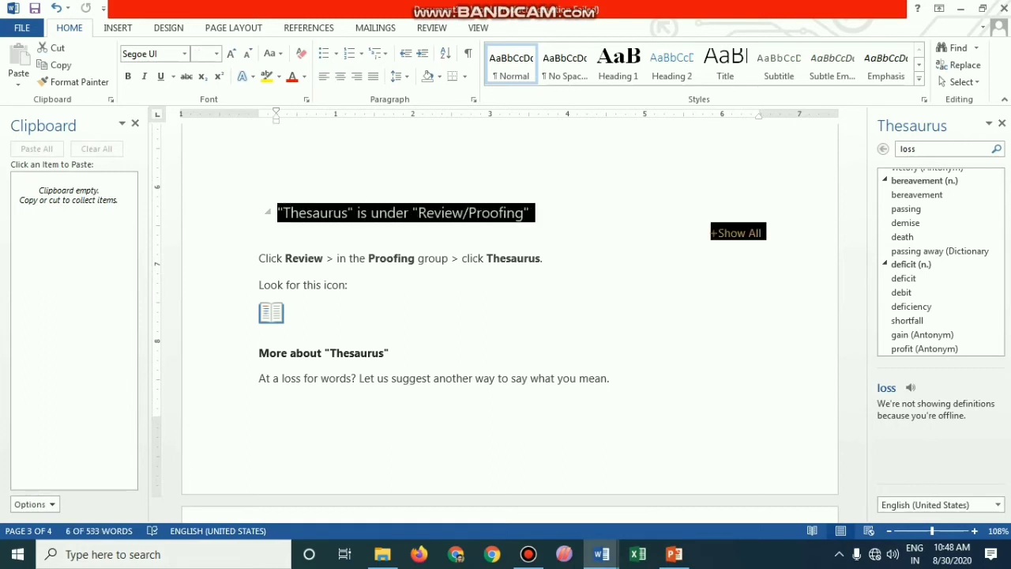
{"action": "key", "text": "shift+Left"}
{"action": "key", "text": "shift+Left"}
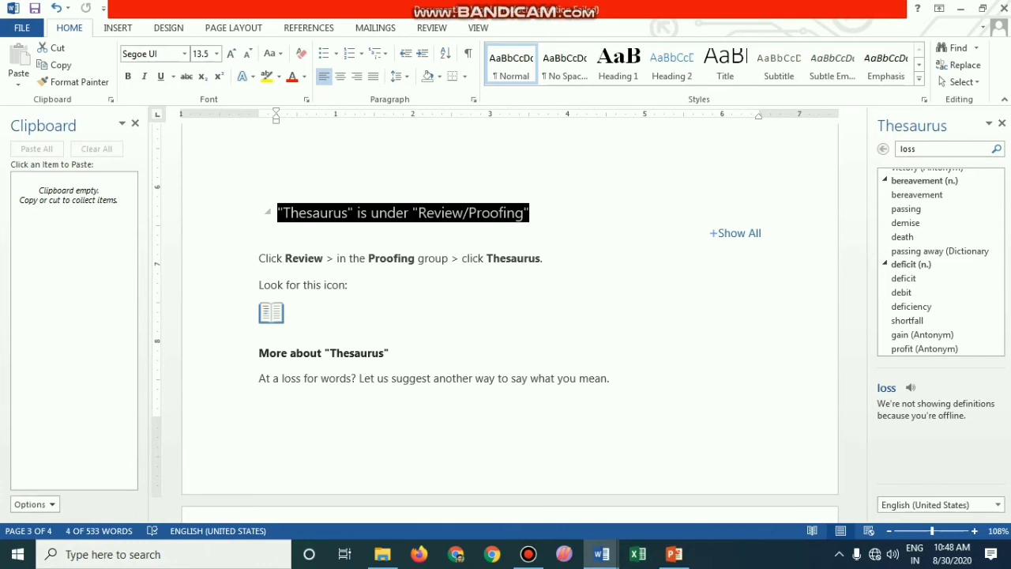
{"action": "key", "text": "ctrl+c"}
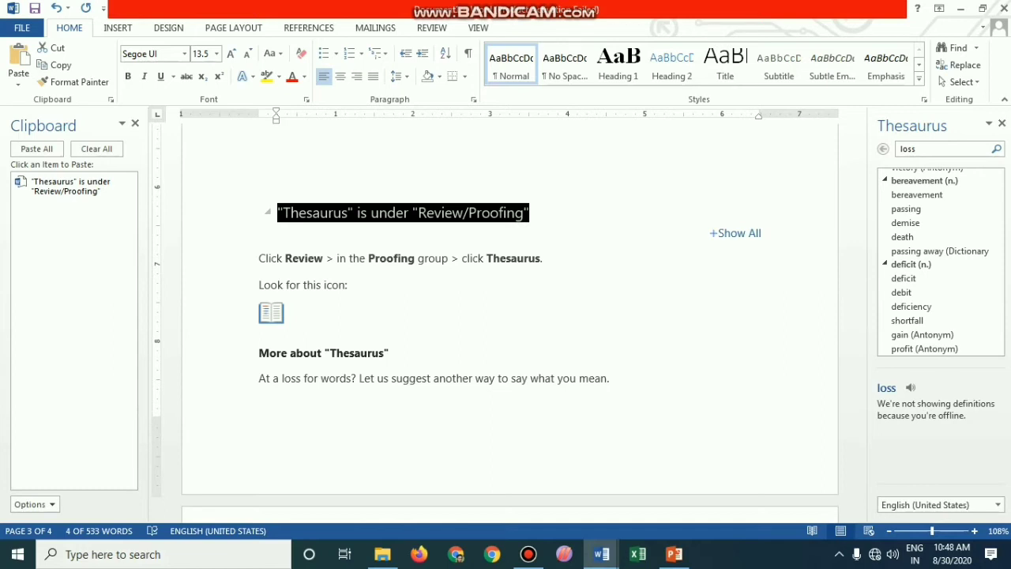
Step: Copy the entire document's contents to the clipboard, then clear the selection
{"action": "key", "text": "ctrl+a"}
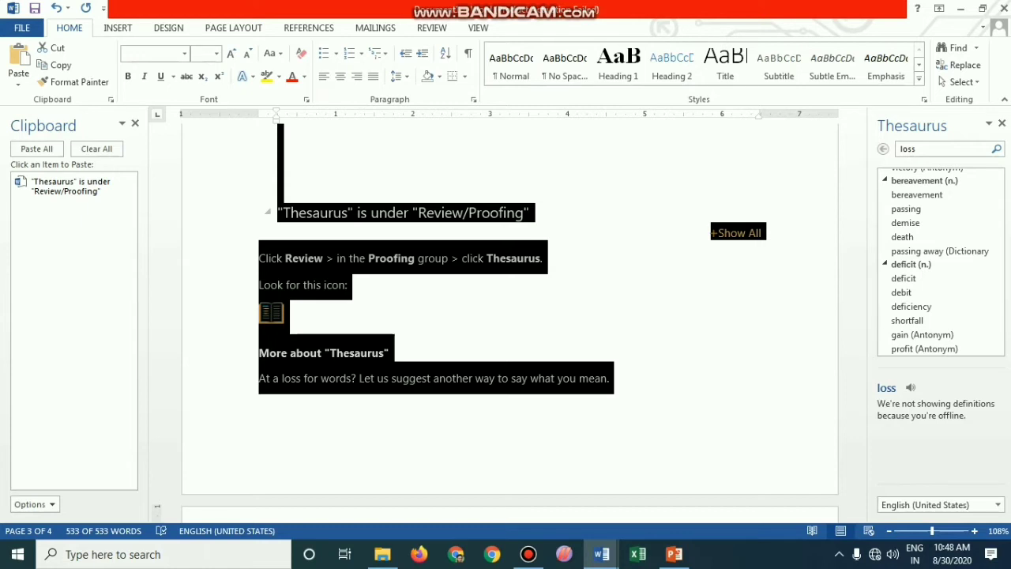
{"action": "key", "text": "ctrl+c"}
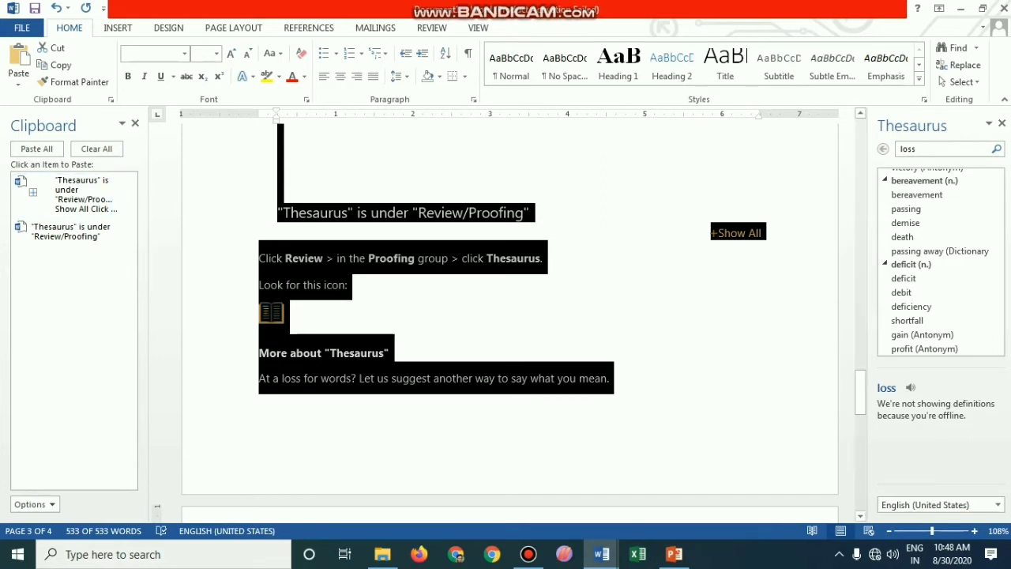
{"action": "left_click", "coordinate": [300, 377]}
Step: Paste the collected Thesaurus heading below the last "Copy" line of the document, followed by the collected full-document content
{"action": "scroll", "coordinate": [300, 377], "scroll_direction": "up", "scroll_amount": 5}
{"action": "scroll", "coordinate": [300, 377], "scroll_direction": "up", "scroll_amount": 5}
{"action": "scroll", "coordinate": [301, 377], "scroll_direction": "down", "scroll_amount": 7}
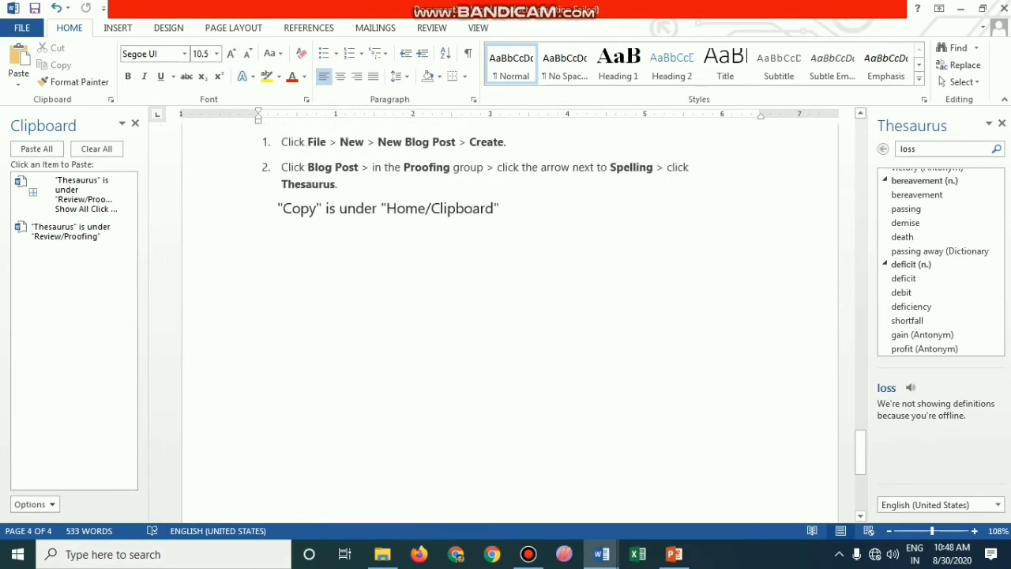
{"action": "left_click", "coordinate": [116, 239]}
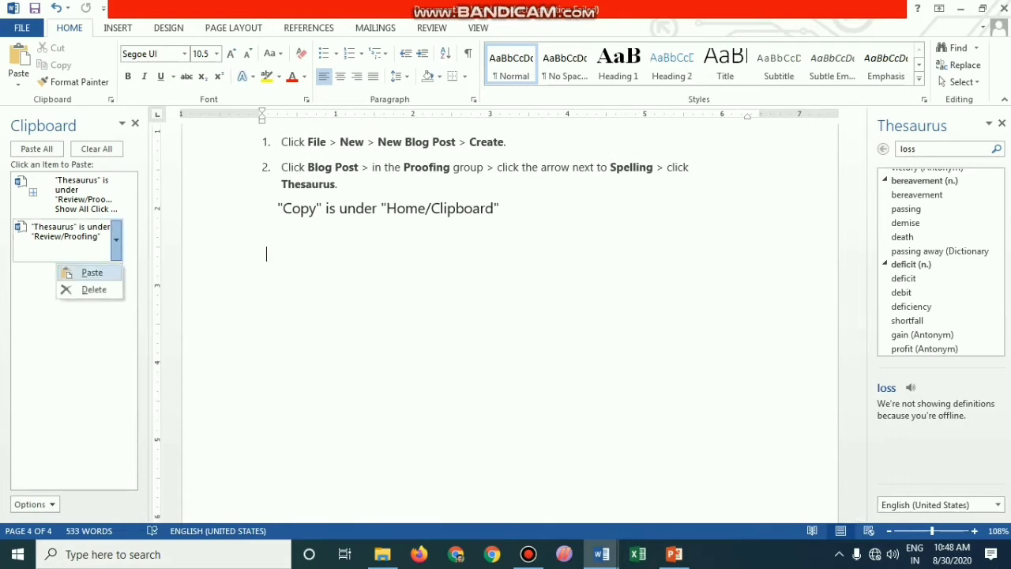
{"action": "key", "text": "Escape"}
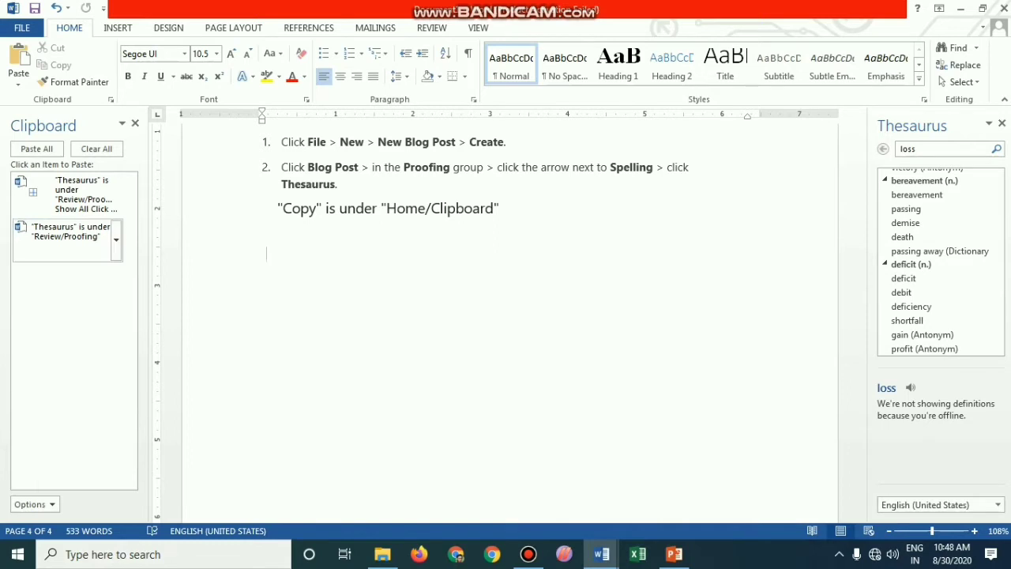
{"action": "left_click", "coordinate": [117, 240]}
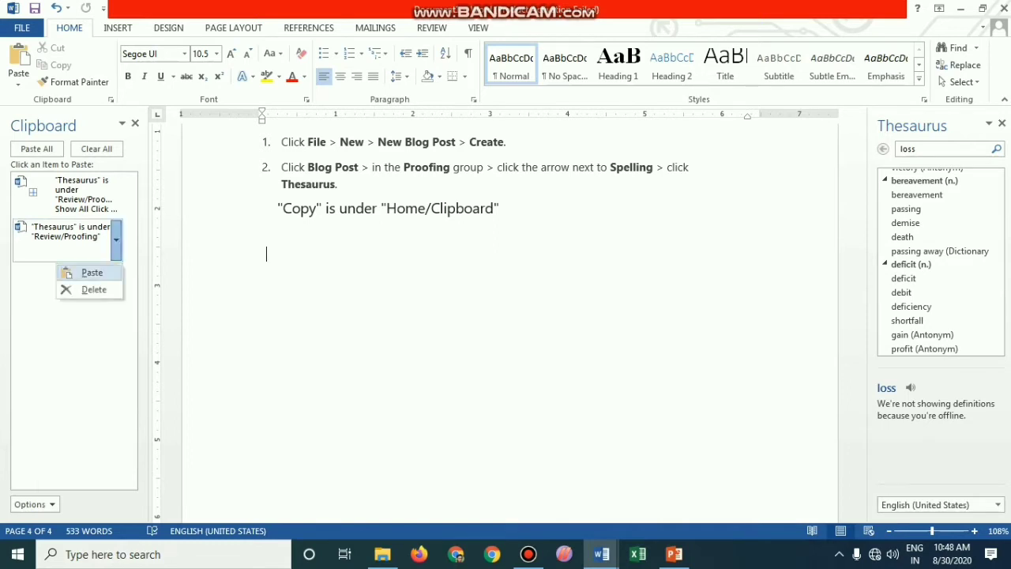
{"action": "left_click", "coordinate": [92, 272]}
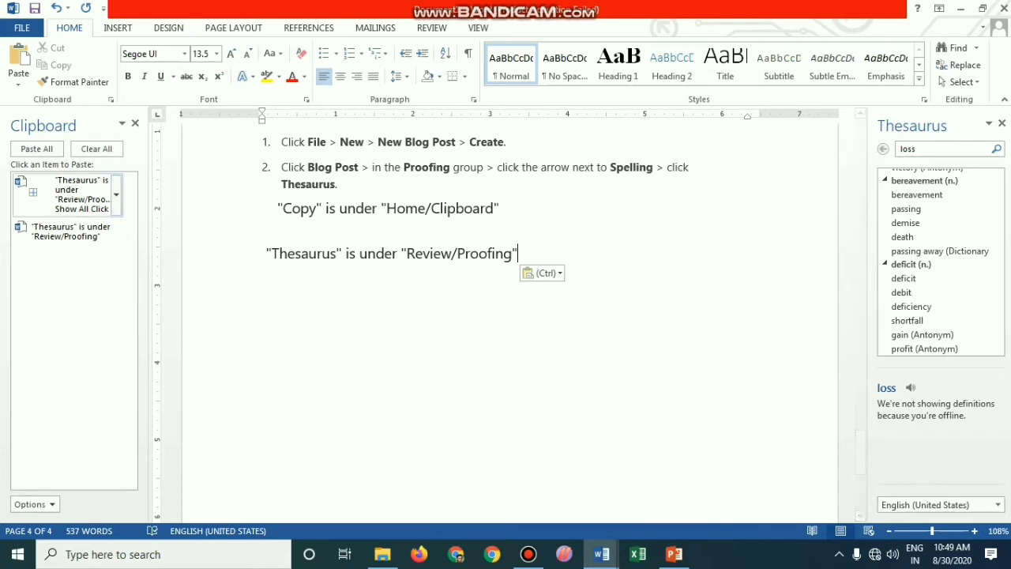
{"action": "left_click", "coordinate": [116, 194]}
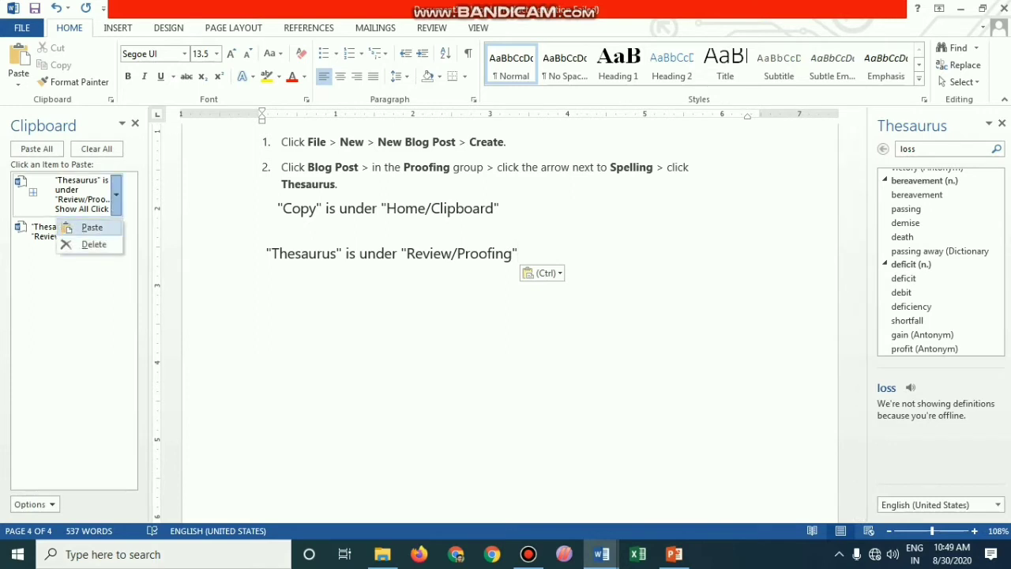
{"action": "left_click", "coordinate": [92, 228]}
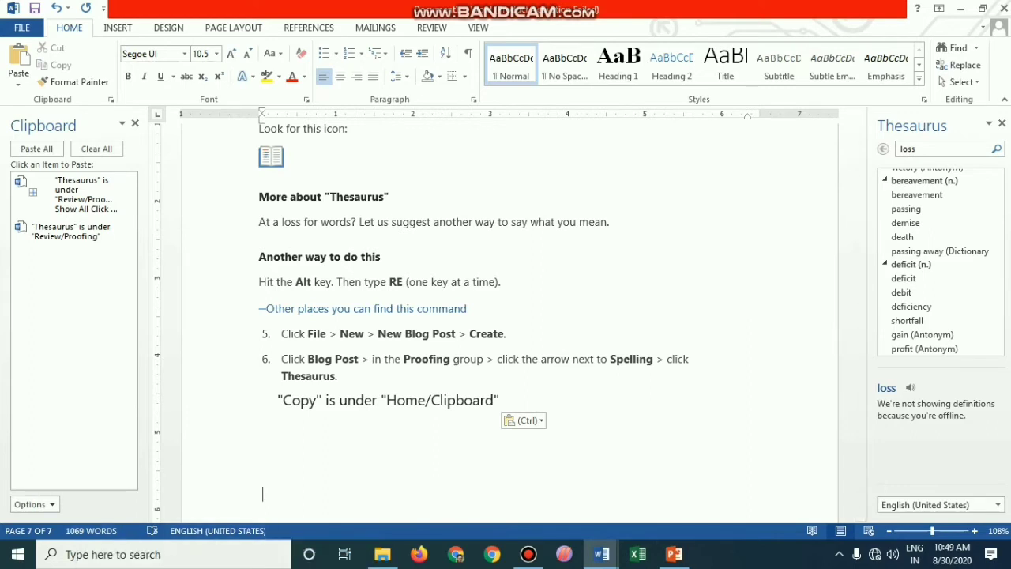
Step: Switch to the PowerPoint presentation and start the slide show from the Clipboard slide
{"action": "left_click", "coordinate": [674, 554]}
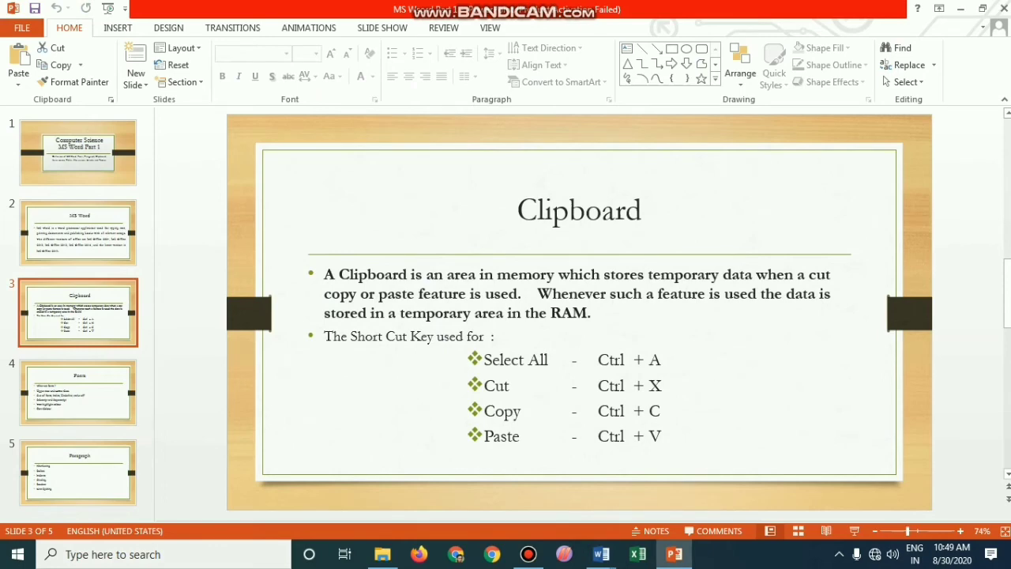
{"action": "key", "text": "shift+F5"}
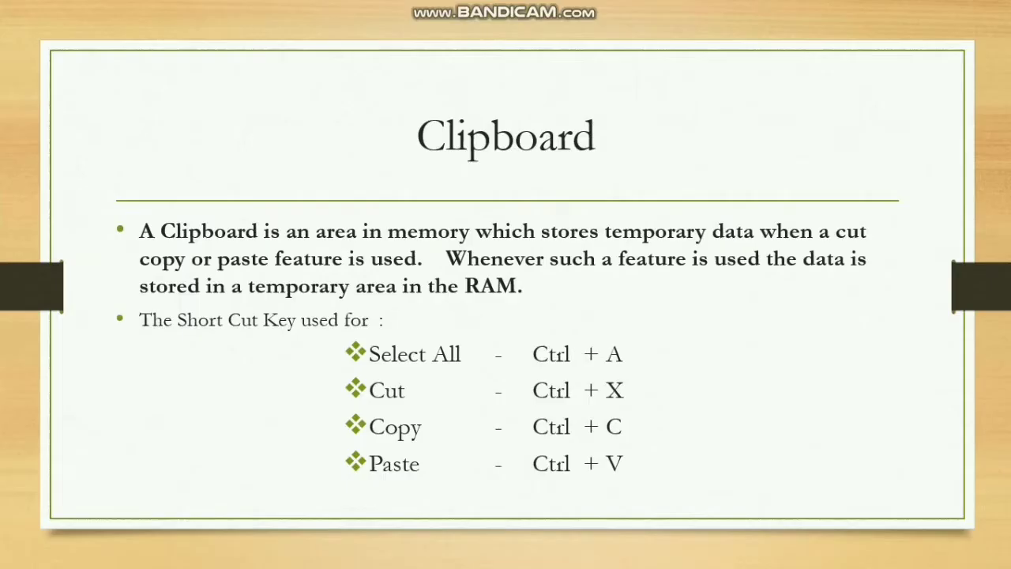
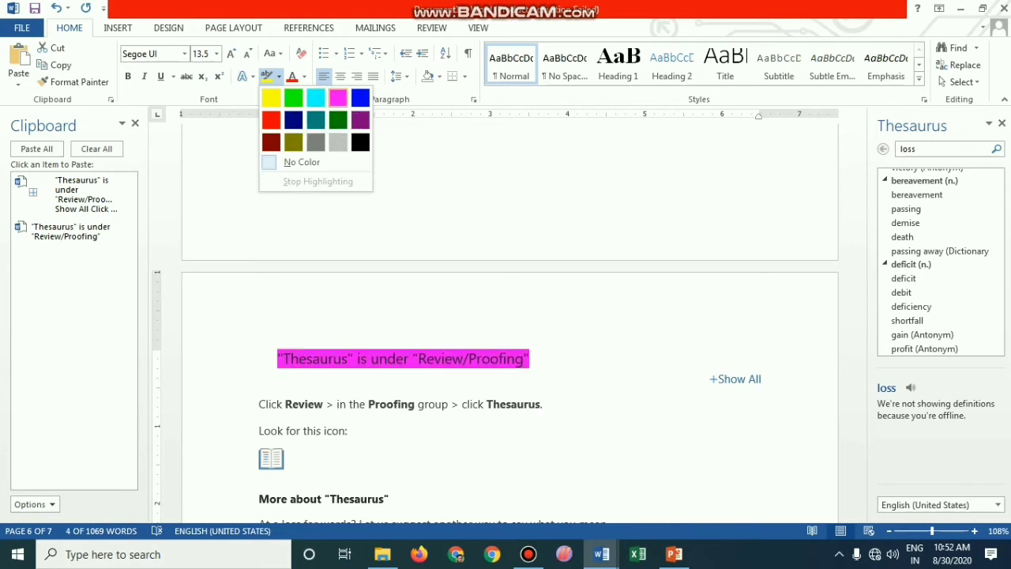
Step: Highlight the selected heading "Thesaurus" is under "Review/Proofing" in yellow and deselect it
{"action": "left_click", "coordinate": [271, 96]}
{"action": "left_click", "coordinate": [529, 359]}
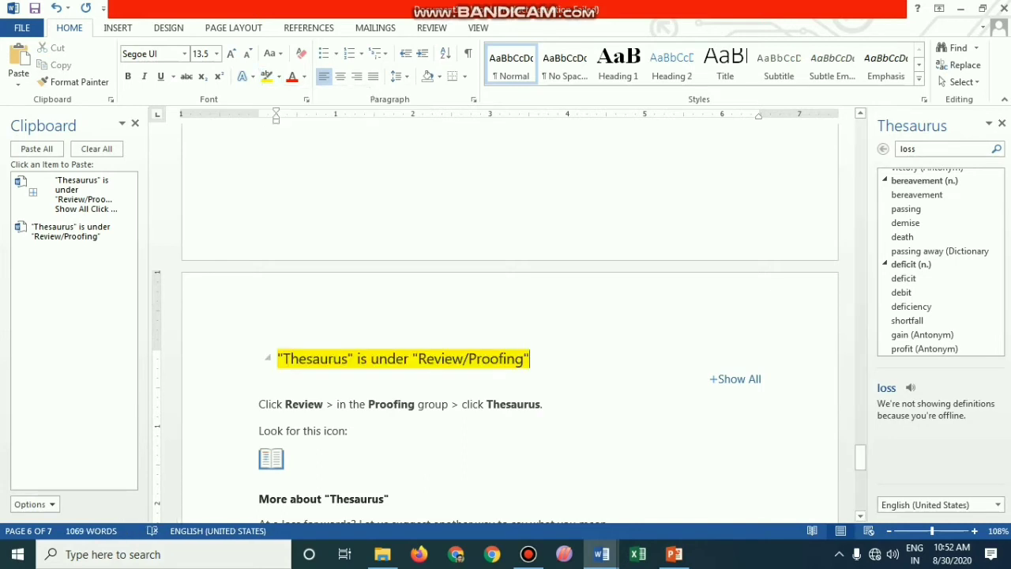
Step: Set the font color of the "Click Review > in the Proofing group > click Thesaurus." line to light green
{"action": "left_click_drag", "start_coordinate": [258, 404], "coordinate": [549, 403]}
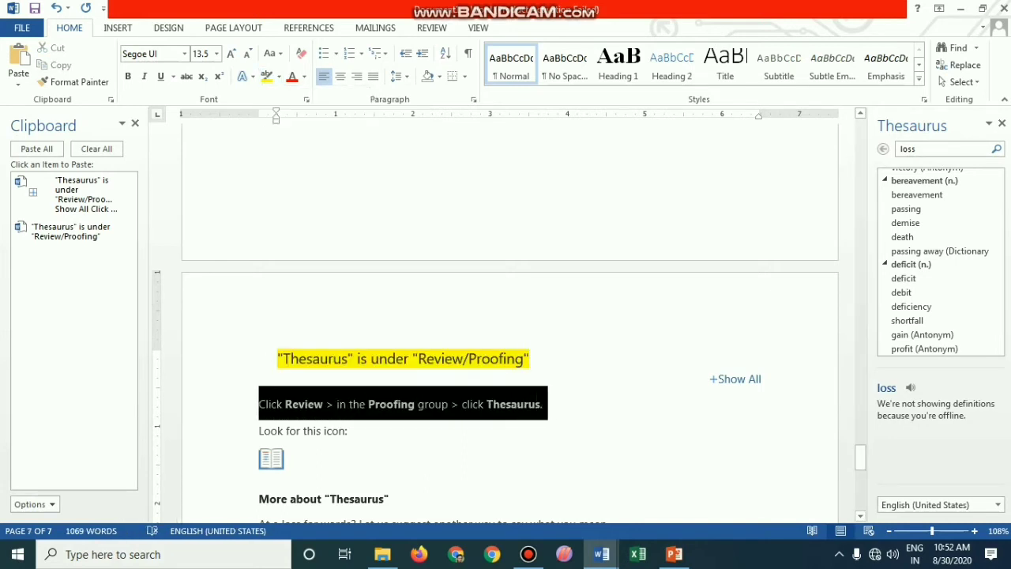
{"action": "left_click", "coordinate": [304, 76]}
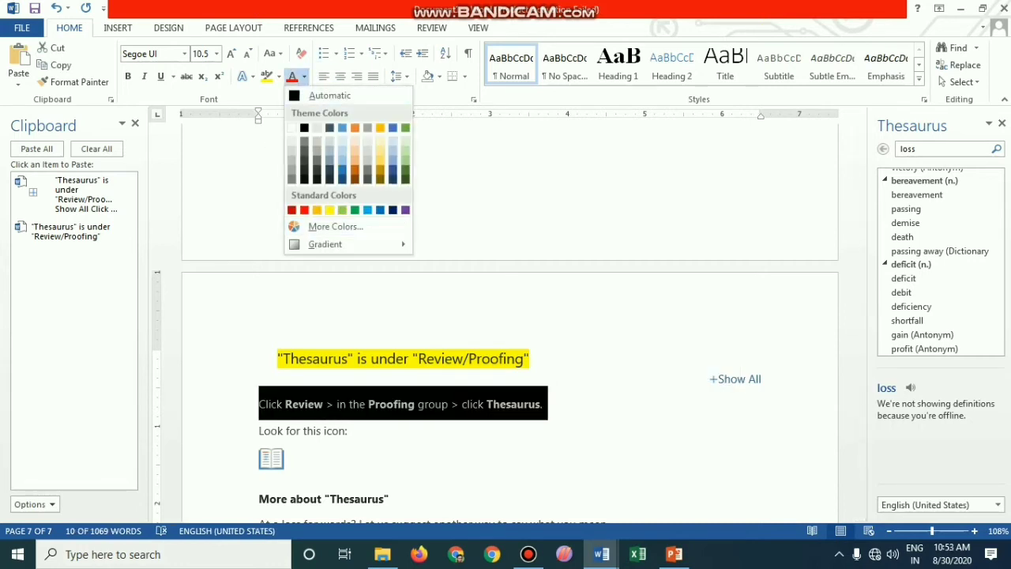
{"action": "left_click", "coordinate": [405, 209]}
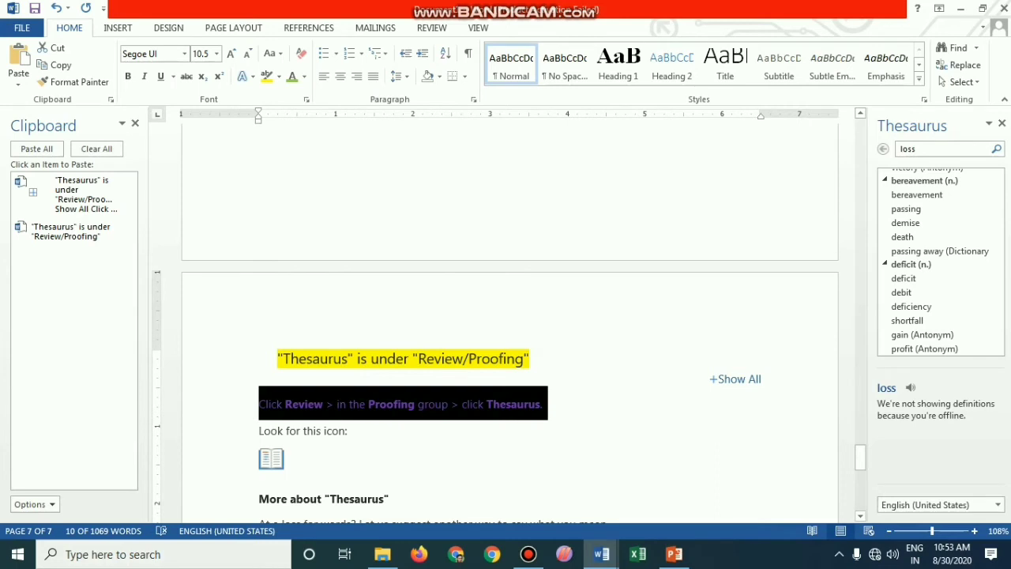
{"action": "left_click", "coordinate": [543, 404]}
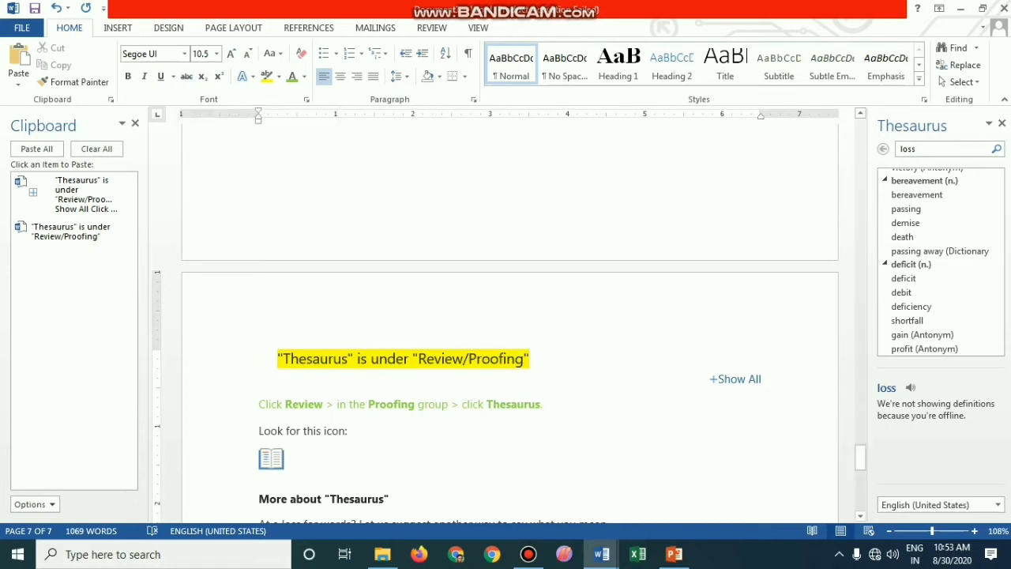
Step: Apply strikethrough to the light green line below the highlighted heading
{"action": "left_click_drag", "start_coordinate": [266, 404], "coordinate": [547, 404]}
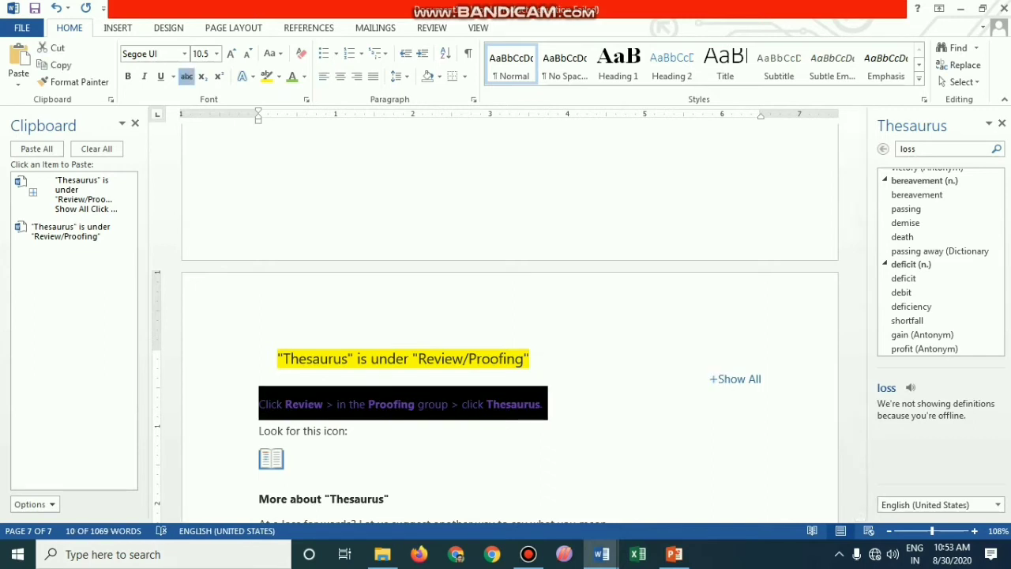
{"action": "left_click", "coordinate": [187, 76]}
{"action": "key", "text": "Down"}
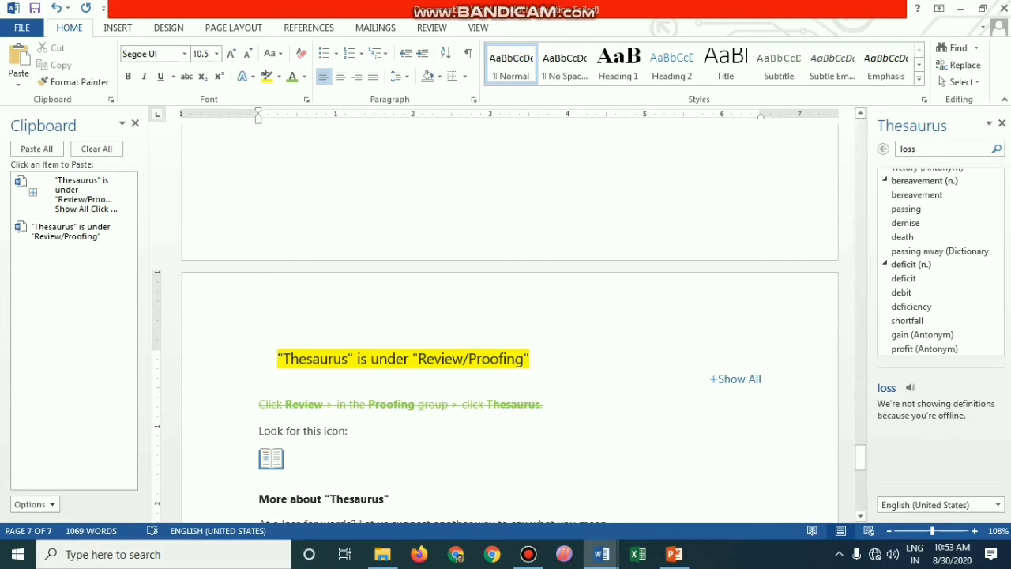
Step: Replace the word "places" with its synonym "rooms" in the line "Other places you can find this command"
{"action": "scroll", "coordinate": [509, 316], "scroll_direction": "down", "scroll_amount": 3}
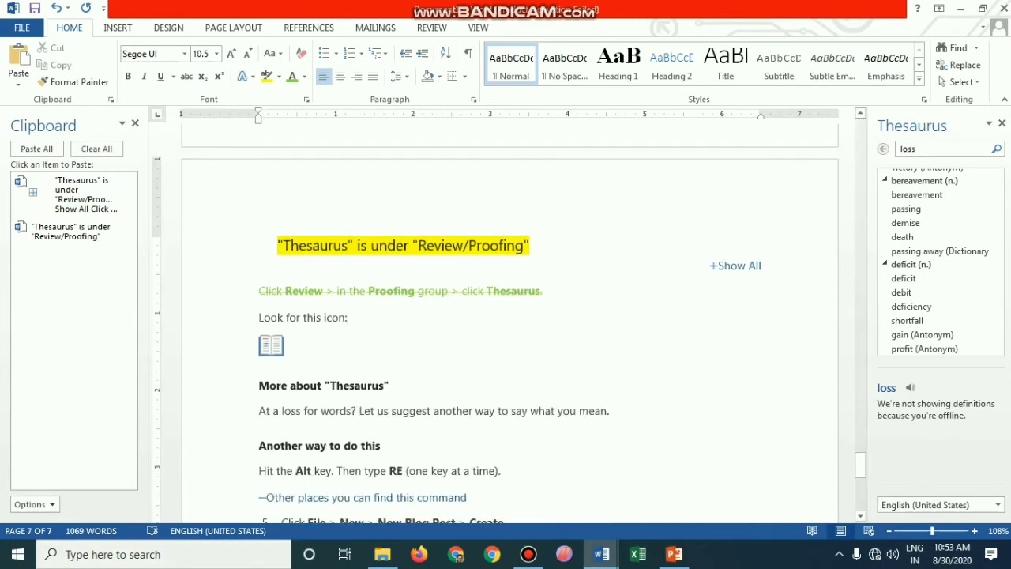
{"action": "scroll", "coordinate": [379, 331], "scroll_direction": "down", "scroll_amount": 3}
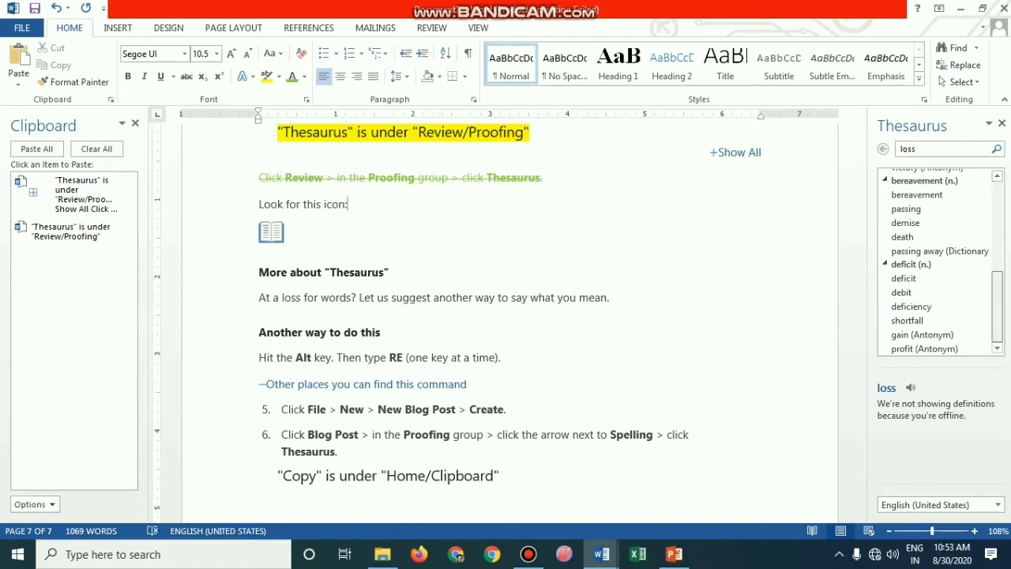
{"action": "scroll", "coordinate": [936, 260], "scroll_direction": "up", "scroll_amount": 5}
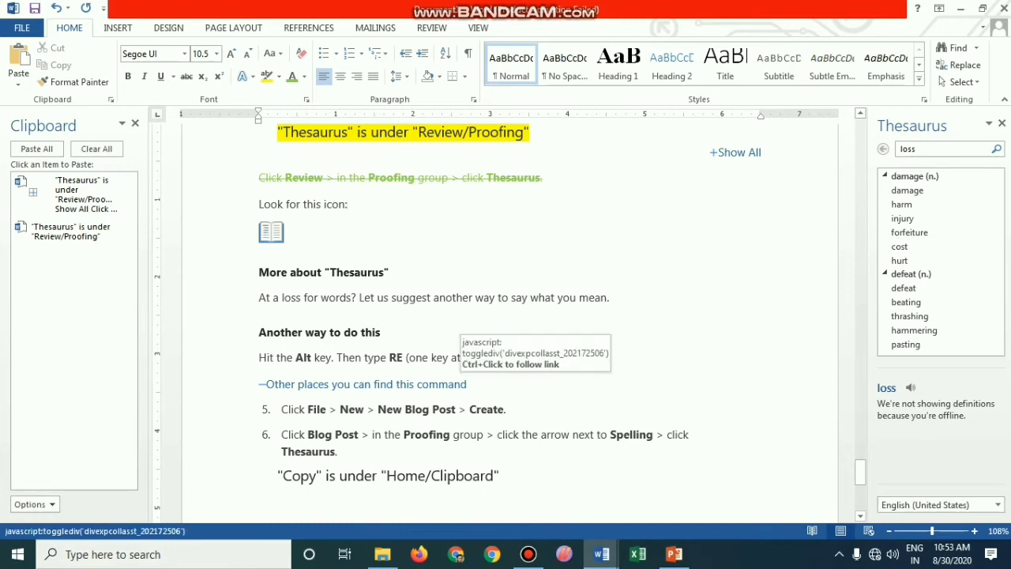
{"action": "right_click", "coordinate": [308, 385]}
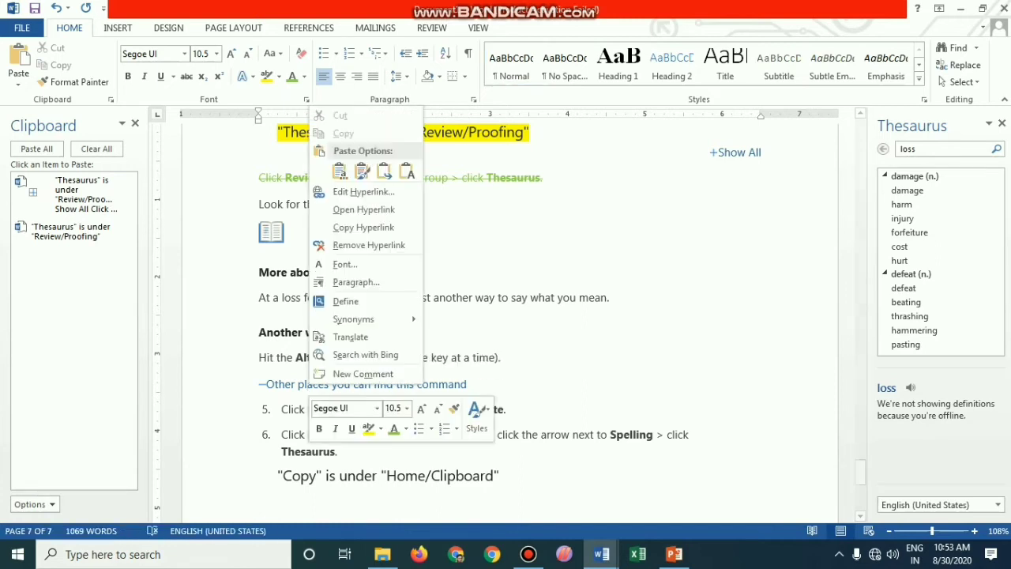
{"action": "mouse_move", "coordinate": [353, 319]}
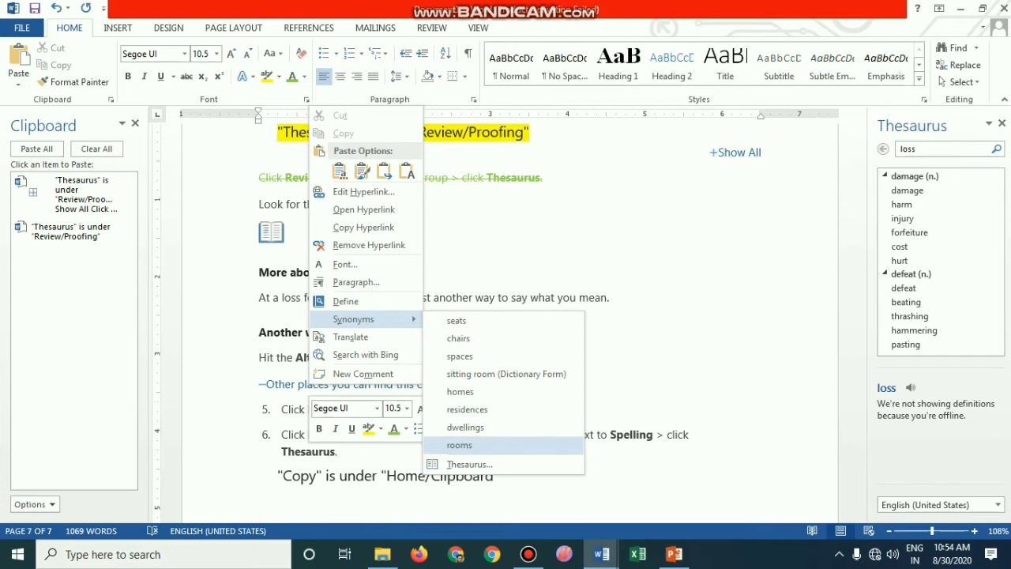
{"action": "key", "text": "Return"}
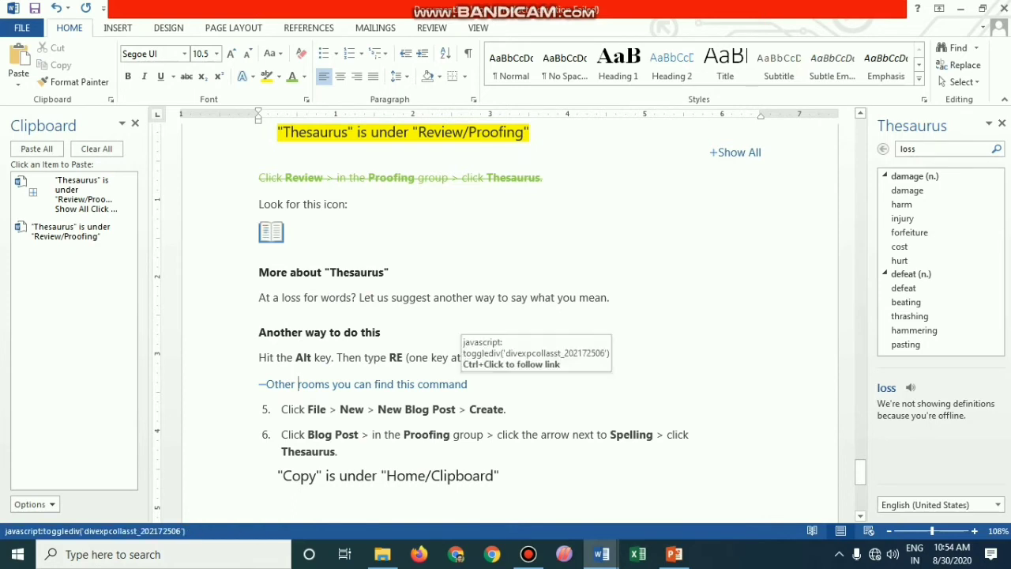
Step: Look up the word "command" from the line "Other rooms you can find this command" in the Thesaurus, and look up its synonym "demand"
{"action": "right_click", "coordinate": [440, 384]}
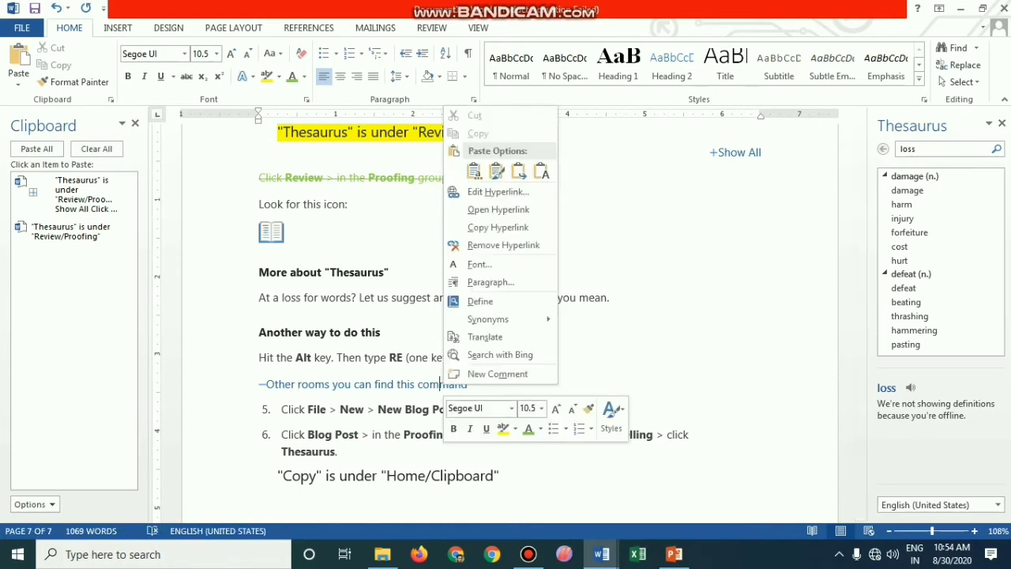
{"action": "key", "text": "Up"}
{"action": "key", "text": "Up"}
{"action": "key", "text": "Up"}
{"action": "key", "text": "Up"}
{"action": "key", "text": "Right"}
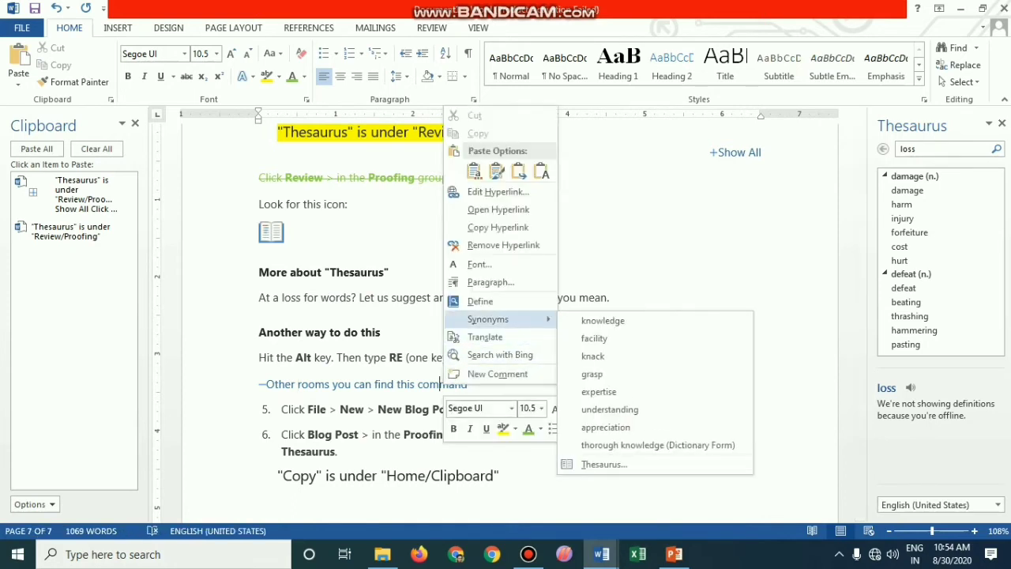
{"action": "key", "text": "Down"}
{"action": "key", "text": "Down"}
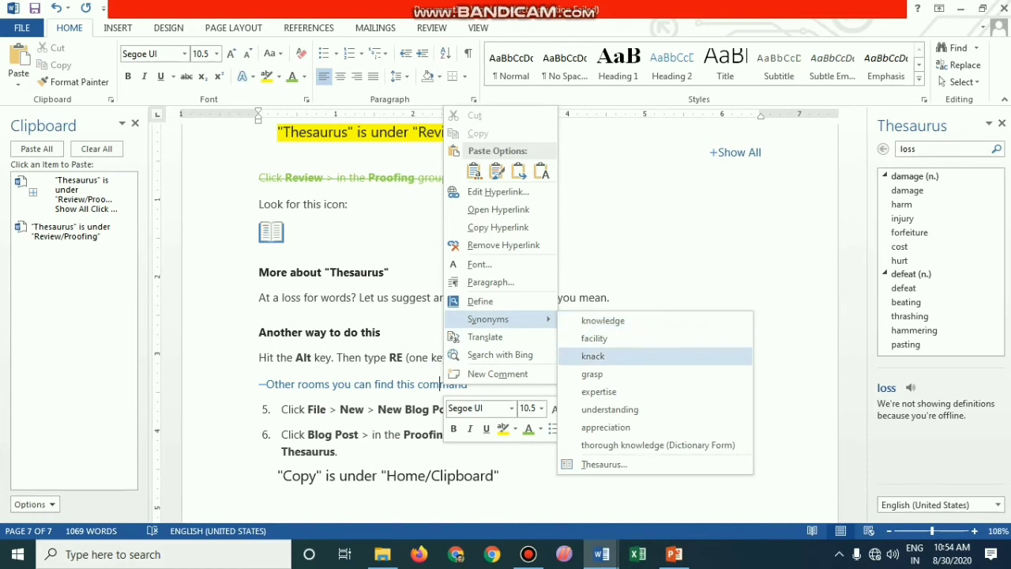
{"action": "key", "text": "Down"}
{"action": "key", "text": "Down"}
{"action": "key", "text": "Down"}
{"action": "key", "text": "Down"}
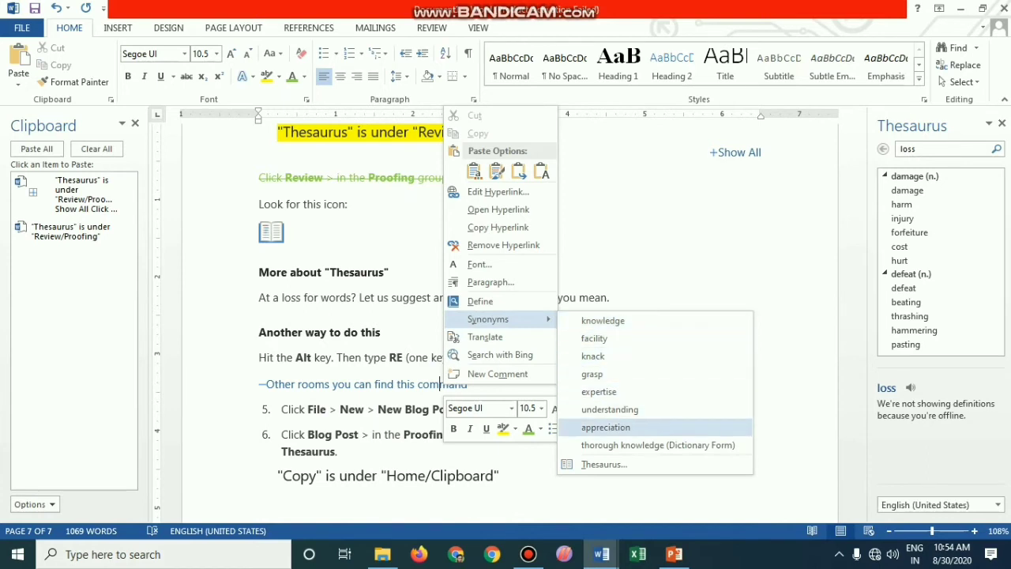
{"action": "key", "text": "Down"}
{"action": "key", "text": "Down"}
{"action": "key", "text": "Up"}
{"action": "key", "text": "Up"}
{"action": "key", "text": "Up"}
{"action": "key", "text": "Up"}
{"action": "key", "text": "Up"}
{"action": "key", "text": "Up"}
{"action": "key", "text": "Down"}
{"action": "key", "text": "Down"}
{"action": "key", "text": "Down"}
{"action": "key", "text": "Down"}
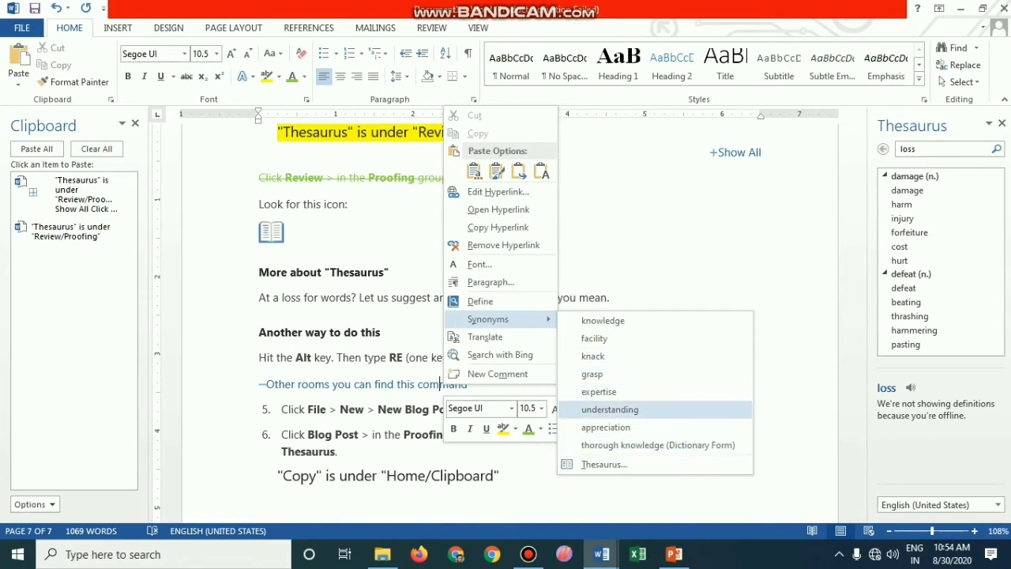
{"action": "key", "text": "Down"}
{"action": "key", "text": "Down"}
{"action": "key", "text": "Down"}
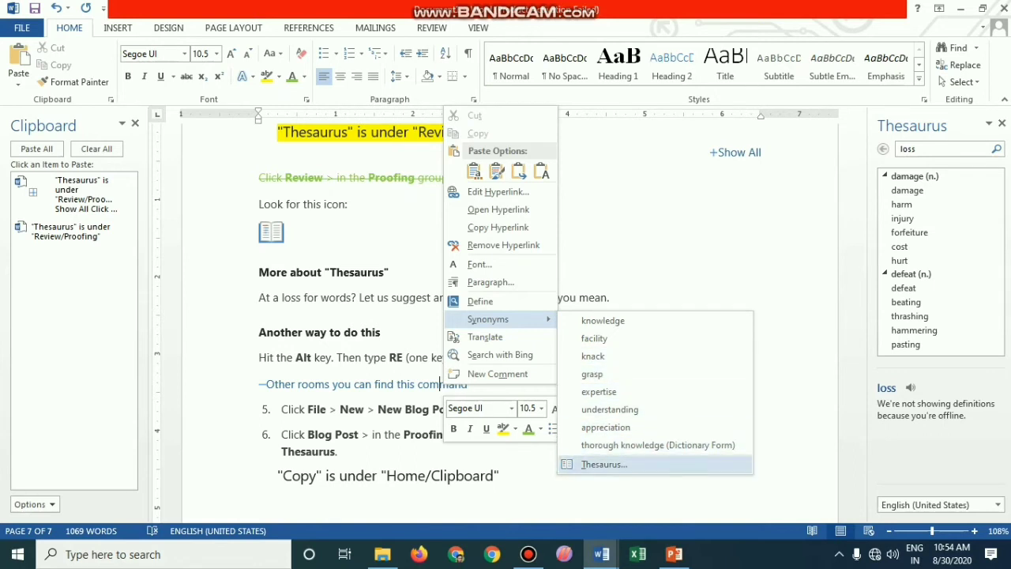
{"action": "key", "text": "Up"}
{"action": "key", "text": "Up"}
{"action": "key", "text": "Up"}
{"action": "key", "text": "Up"}
{"action": "key", "text": "Up"}
{"action": "key", "text": "Up"}
{"action": "key", "text": "Up"}
{"action": "key", "text": "Up"}
{"action": "key", "text": "Down"}
{"action": "key", "text": "Down"}
{"action": "key", "text": "Down"}
{"action": "key", "text": "Down"}
{"action": "key", "text": "Down"}
{"action": "key", "text": "Down"}
{"action": "key", "text": "Down"}
{"action": "key", "text": "Down"}
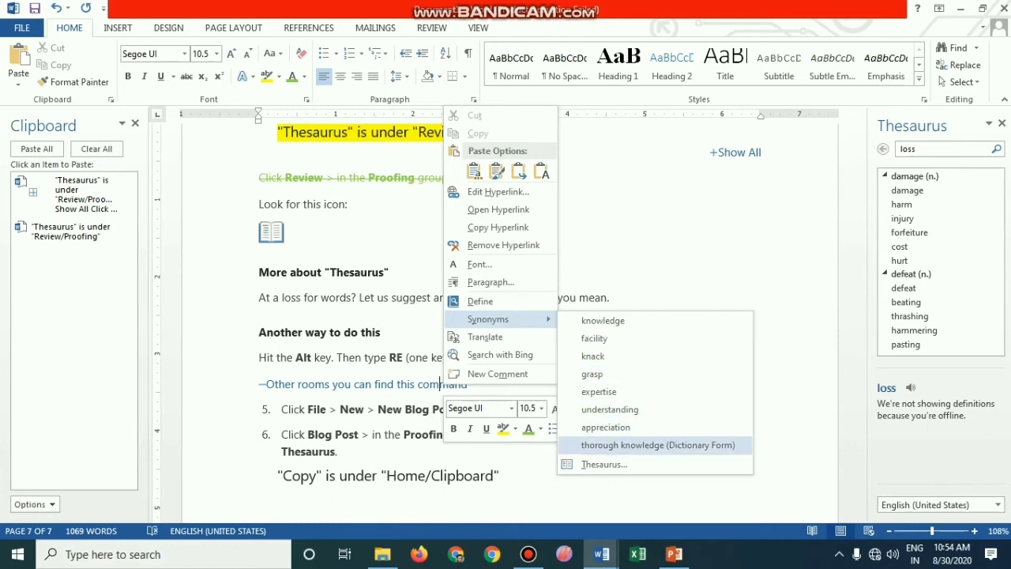
{"action": "key", "text": "Return"}
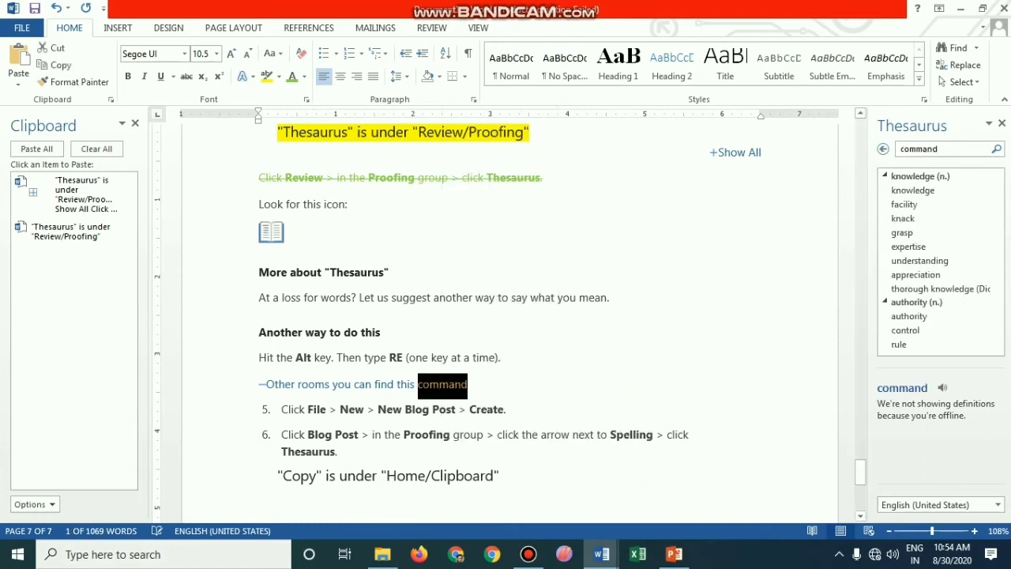
{"action": "scroll", "coordinate": [940, 261], "scroll_direction": "down", "scroll_amount": 9}
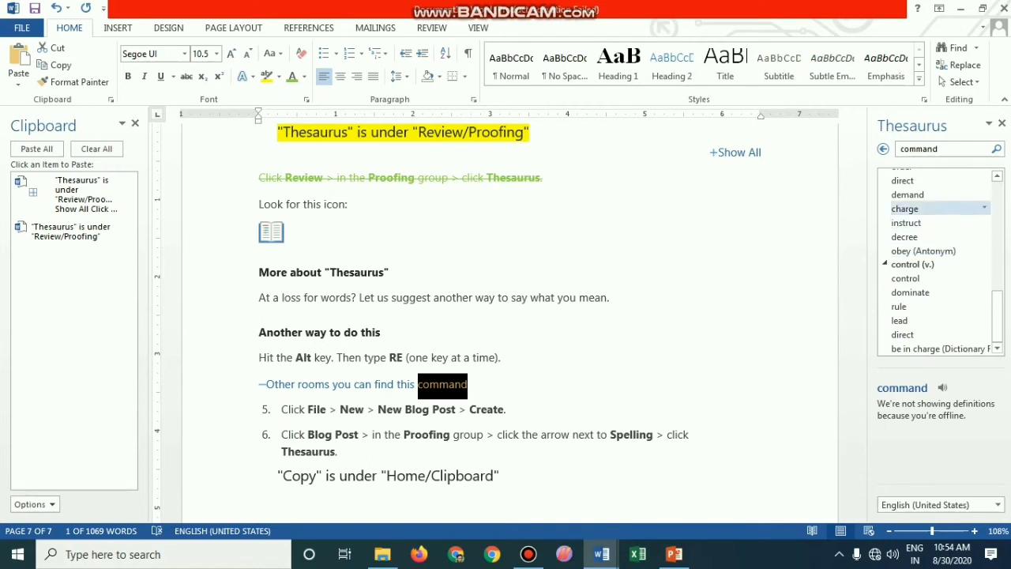
{"action": "left_click", "coordinate": [908, 195]}
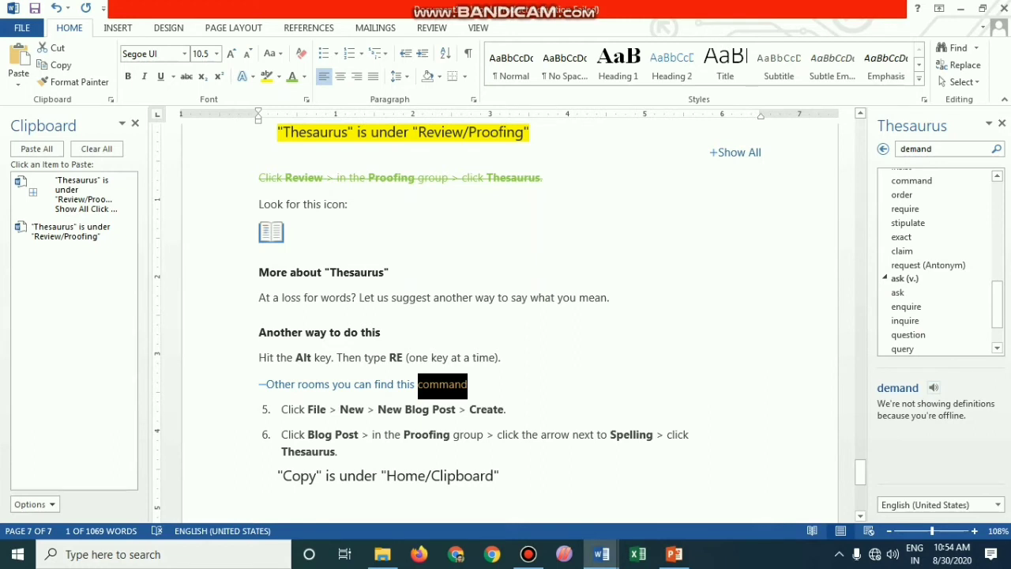
Step: Look up the word "Thesaurus" from the yellow-highlighted heading in the Thesaurus
{"action": "left_click", "coordinate": [307, 132]}
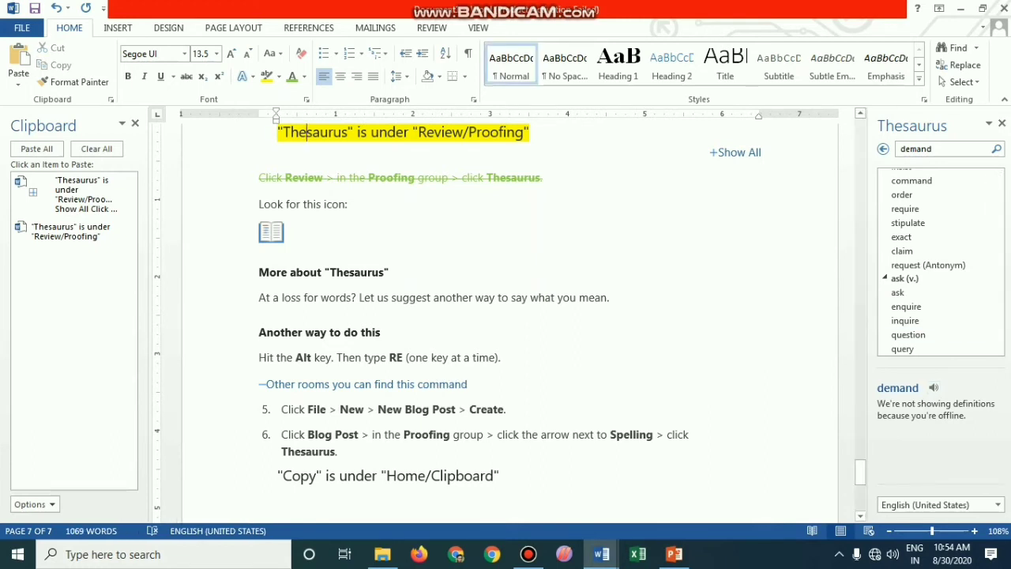
{"action": "double_click", "coordinate": [307, 132]}
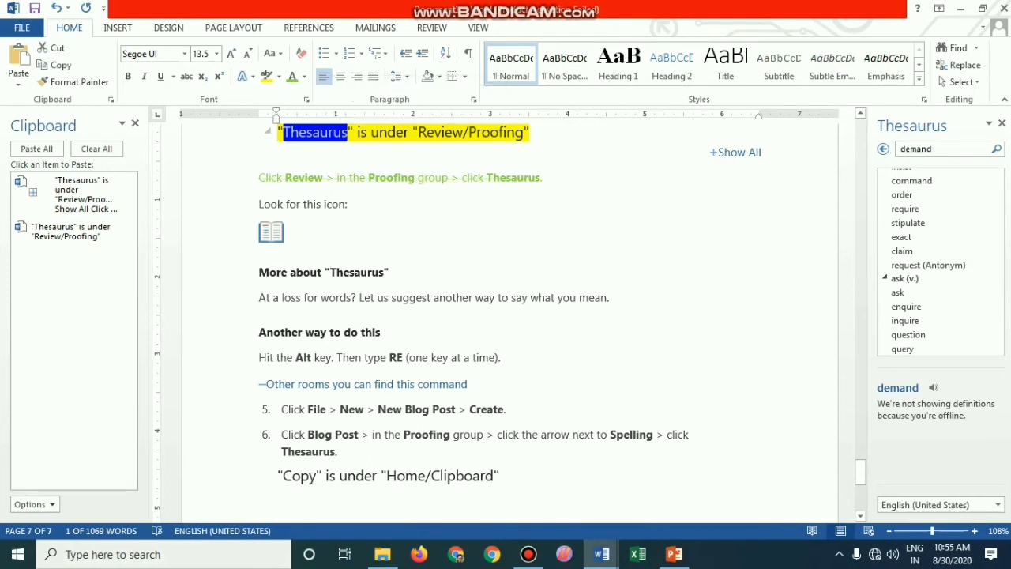
{"action": "right_click", "coordinate": [302, 130]}
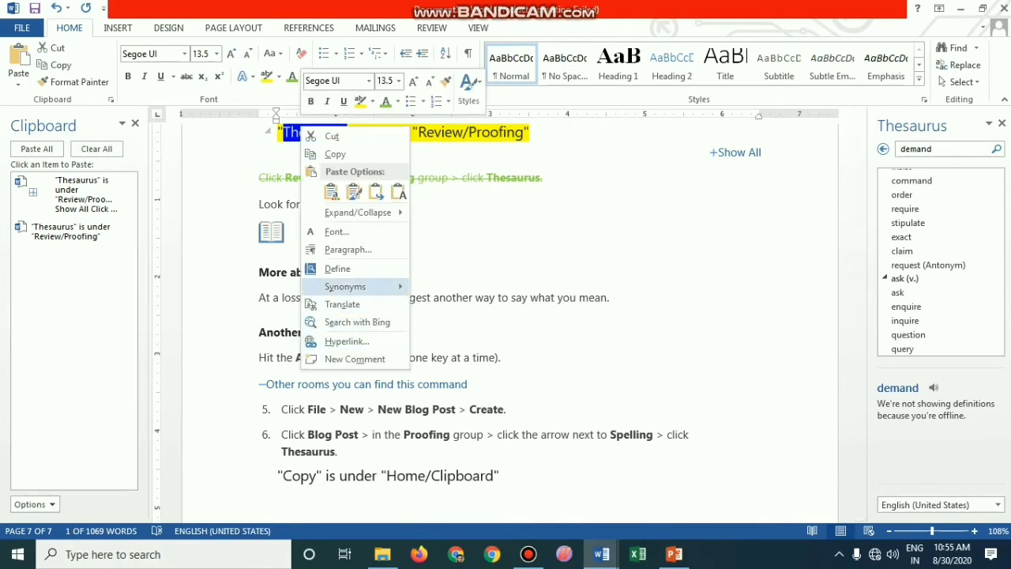
{"action": "mouse_move", "coordinate": [348, 286]}
{"action": "left_click", "coordinate": [454, 431]}
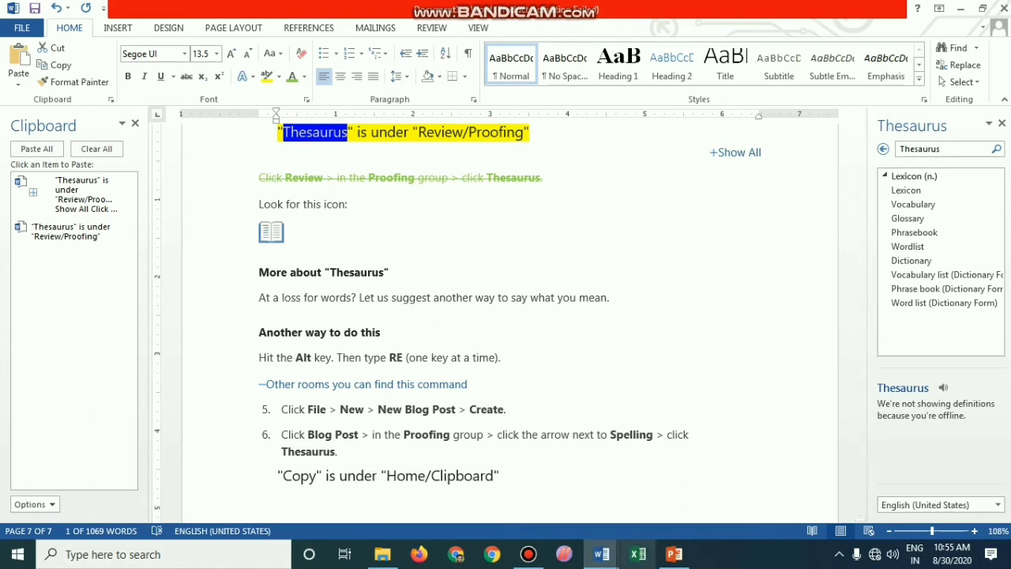
Step: Switch to the PowerPoint presentation to view the Fonts slide, and return to the Word document
{"action": "mouse_move", "coordinate": [673, 553]}
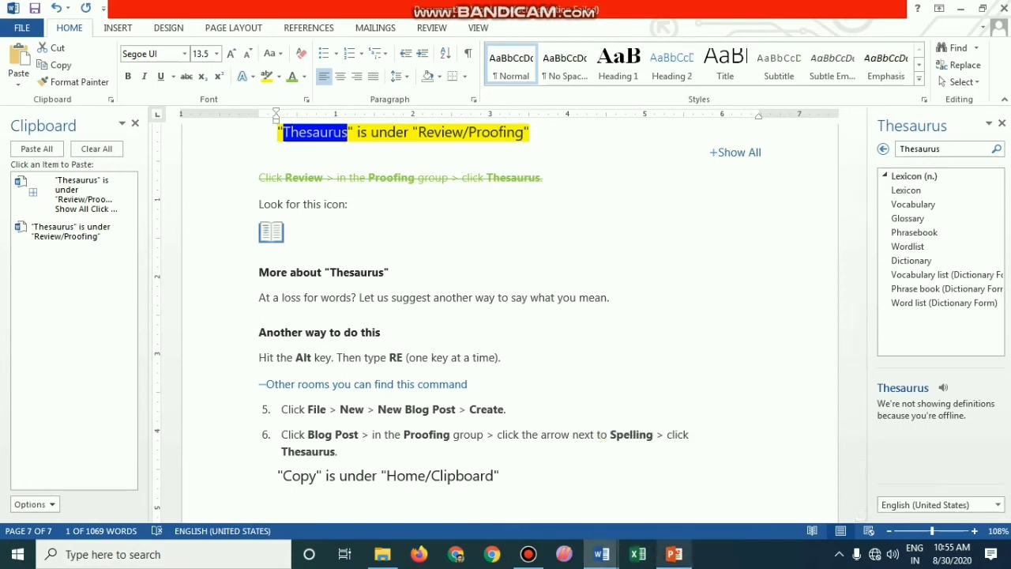
{"action": "left_click", "coordinate": [674, 554]}
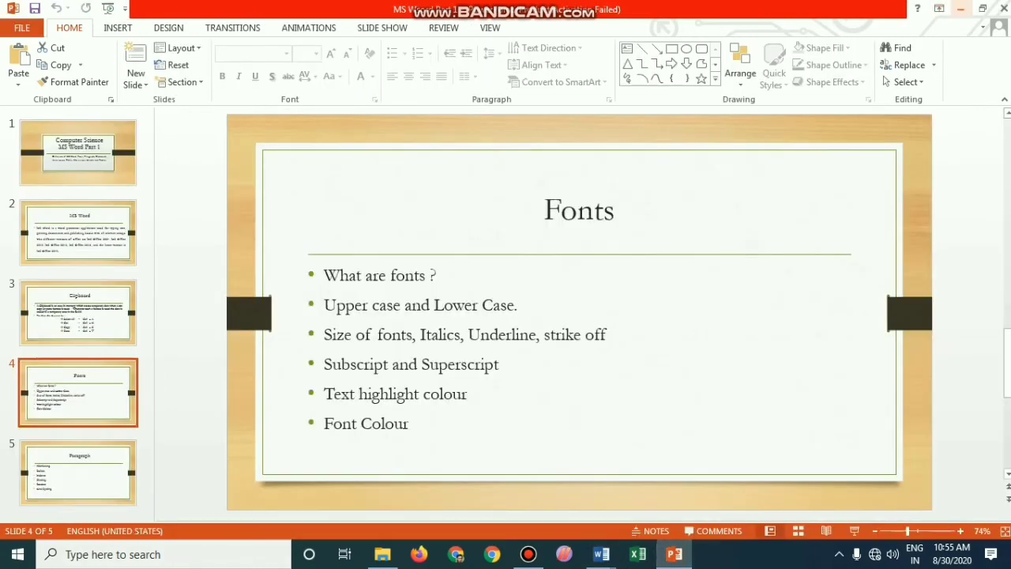
{"action": "left_click", "coordinate": [961, 9]}
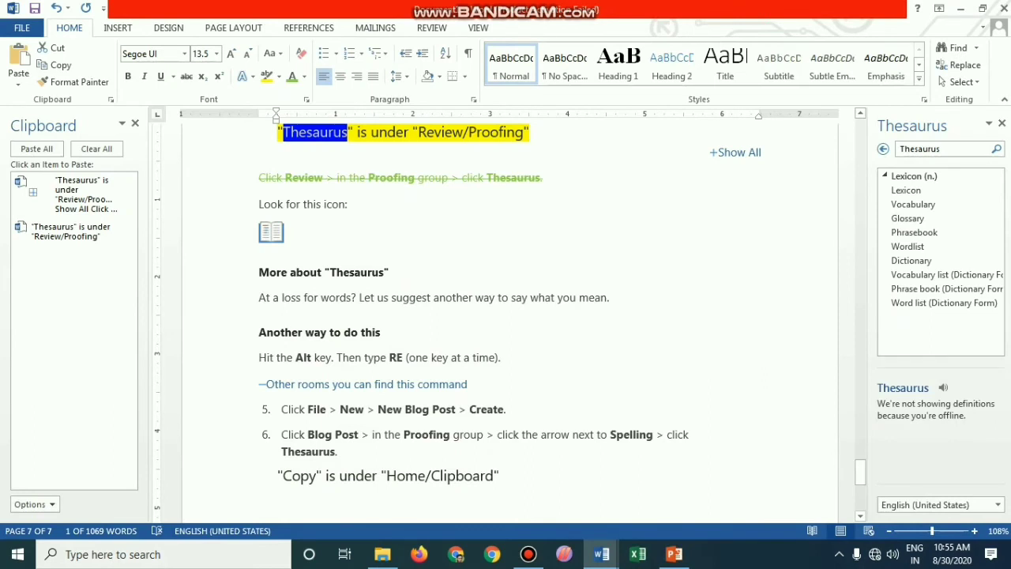
Step: Increase the font size of the sentence under the heading More about "Thesaurus" to 12
{"action": "left_click_drag", "start_coordinate": [260, 297], "coordinate": [613, 298]}
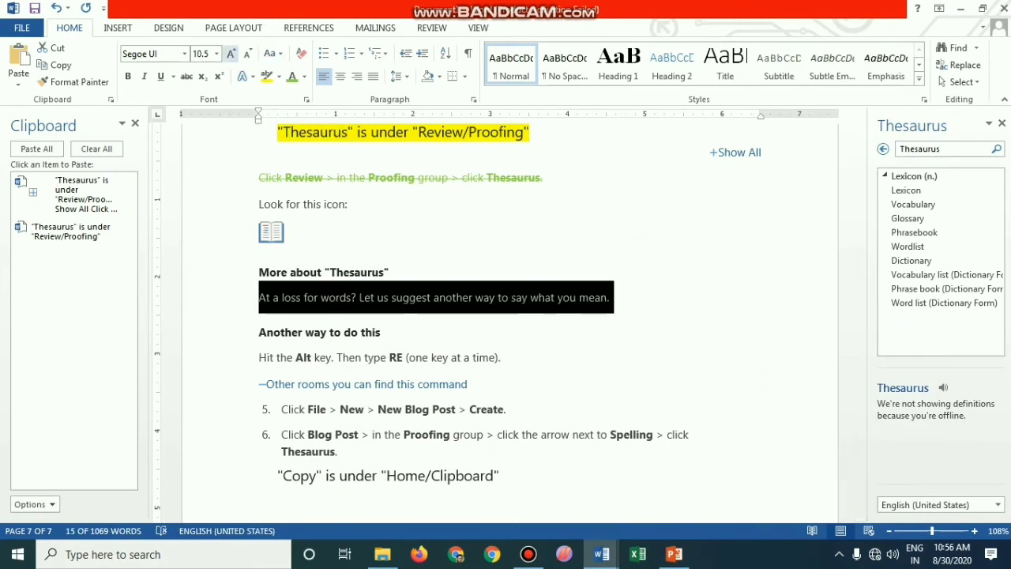
{"action": "left_click", "coordinate": [231, 53]}
{"action": "left_click", "coordinate": [231, 53]}
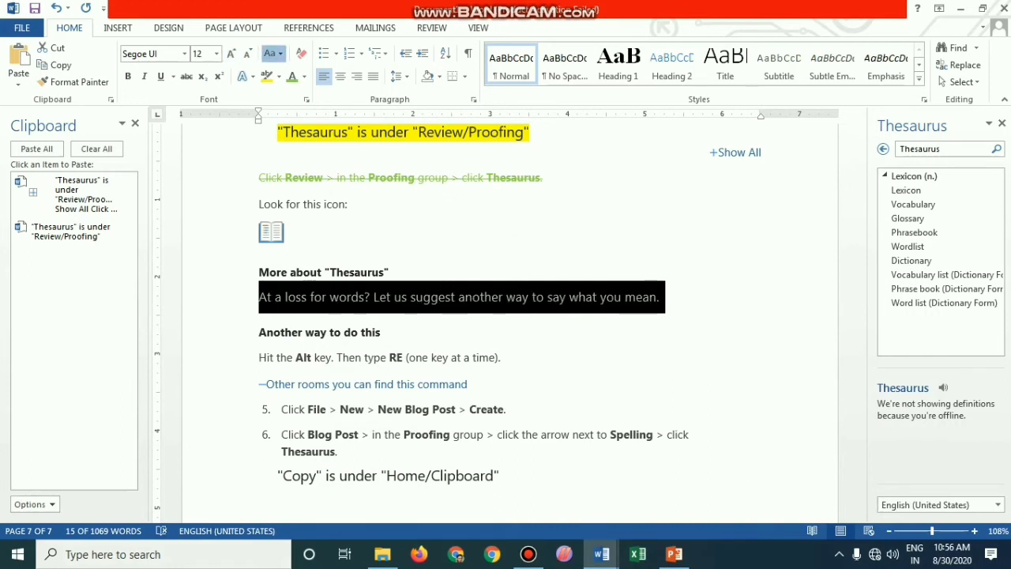
Step: Change the enlarged sentence under More about "Thesaurus" to UPPERCASE and deselect it
{"action": "left_click", "coordinate": [270, 53]}
{"action": "left_click", "coordinate": [269, 53]}
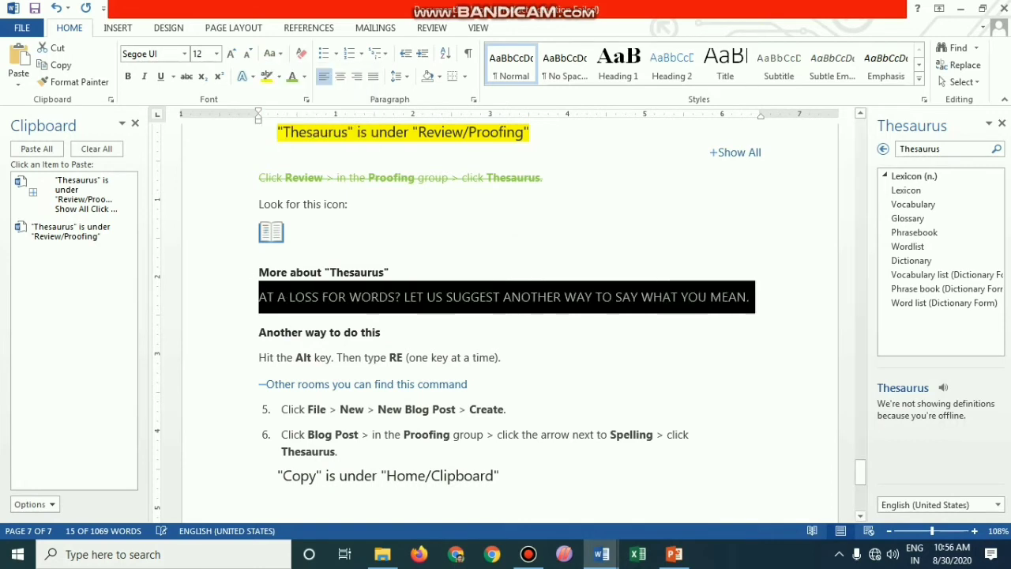
{"action": "key", "text": "Right"}
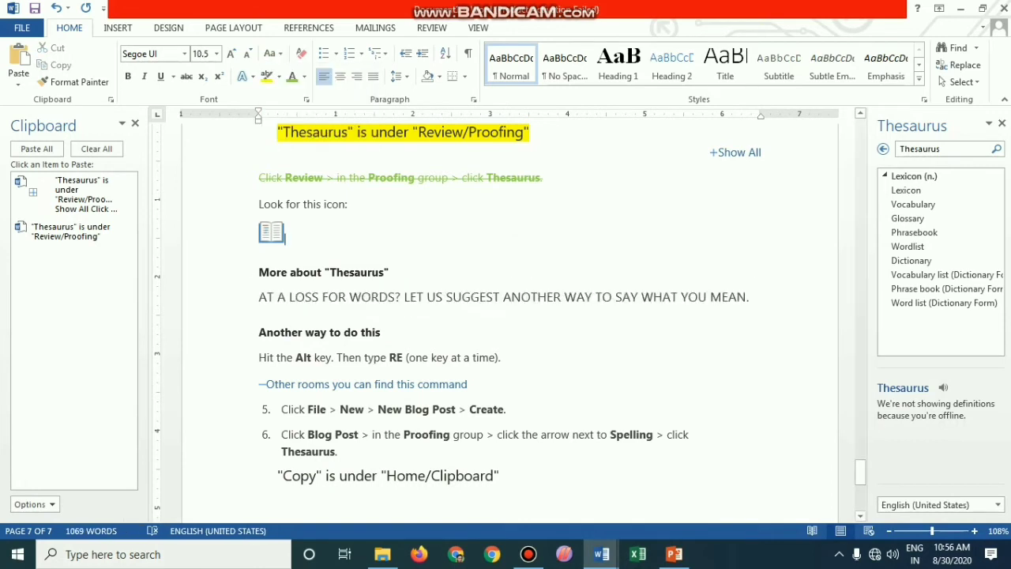
Step: Select the uppercase sentence under More about "Thesaurus" and change it to lowercase
{"action": "key", "text": "Up"}
{"action": "key", "text": "Down"}
{"action": "key", "text": "Down"}
{"action": "key", "text": "Up"}
{"action": "key", "text": "Home"}
{"action": "key", "text": "shift+Right"}
{"action": "key", "text": "shift+End"}
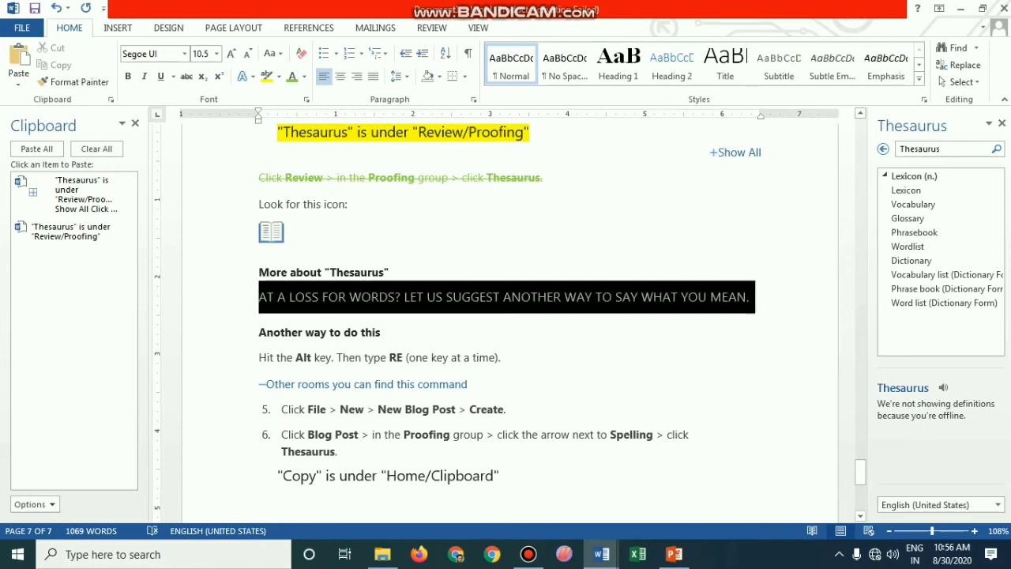
{"action": "left_click", "coordinate": [273, 53]}
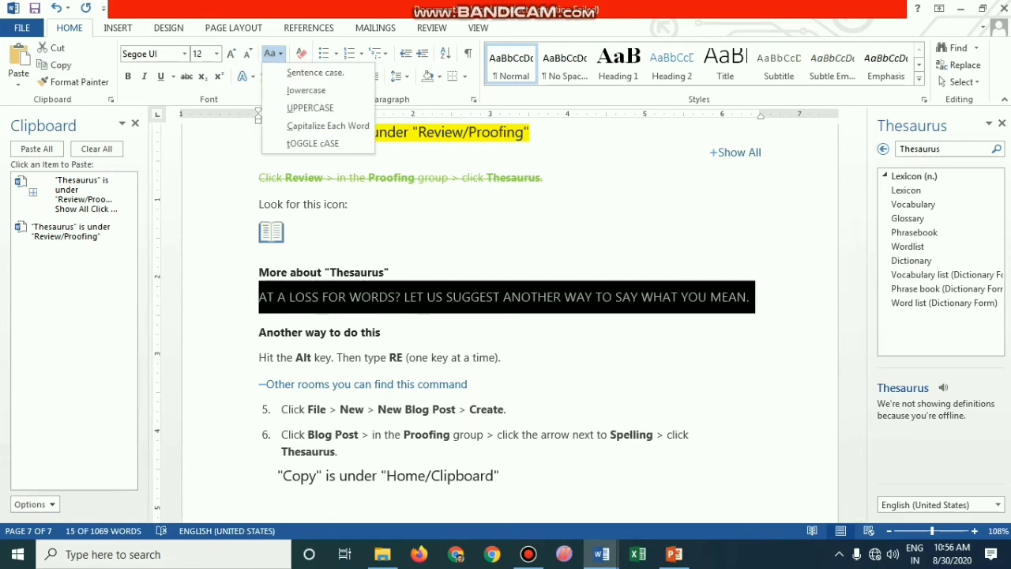
{"action": "key", "text": "Down"}
{"action": "key", "text": "Up"}
{"action": "key", "text": "Up"}
{"action": "key", "text": "Up"}
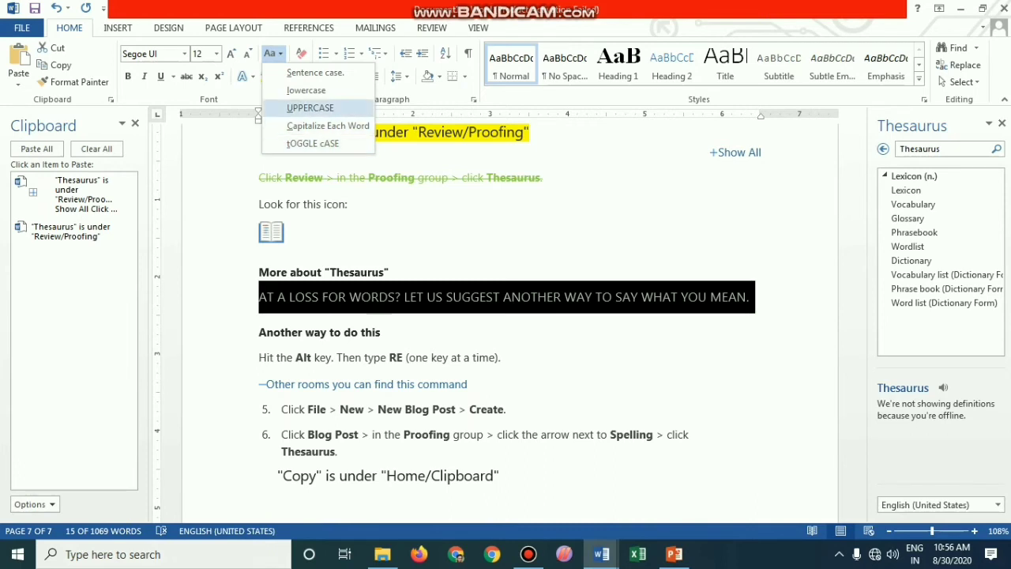
{"action": "key", "text": "Return"}
{"action": "left_click", "coordinate": [348, 204]}
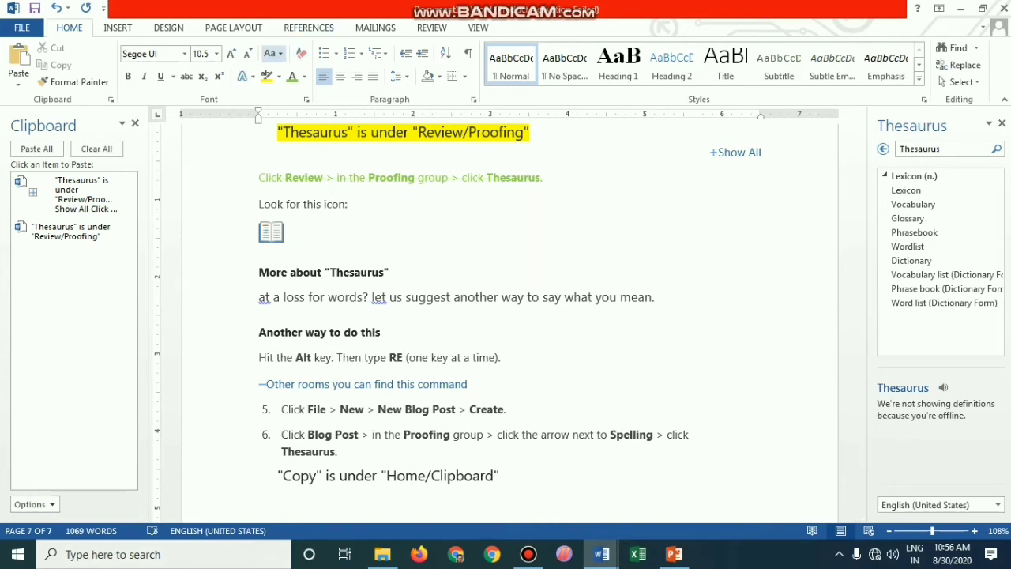
Step: Change the lowercase sentence under More about "Thesaurus" to Capitalize Each Word and deselect it
{"action": "left_click", "coordinate": [273, 53]}
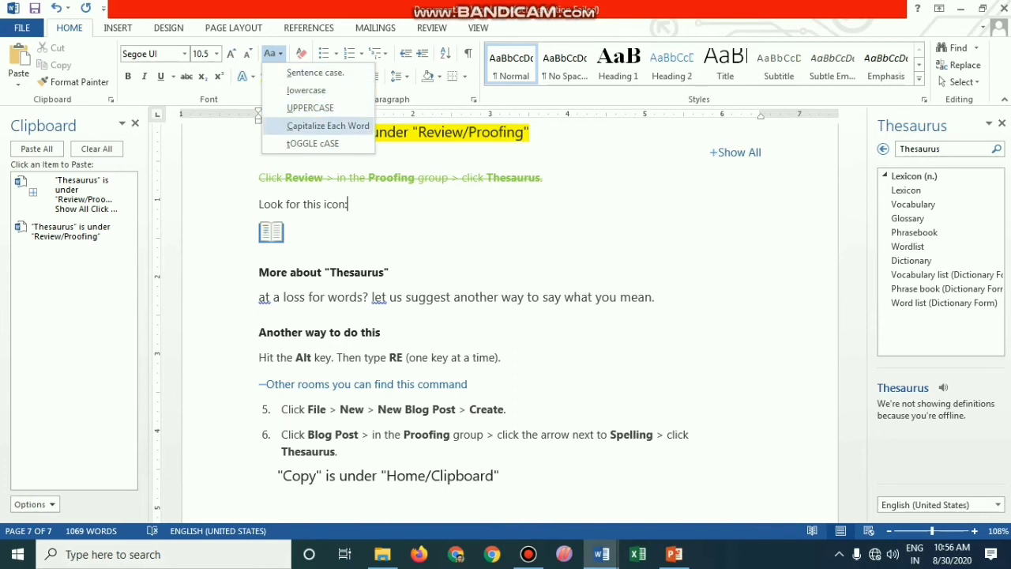
{"action": "key", "text": "Escape"}
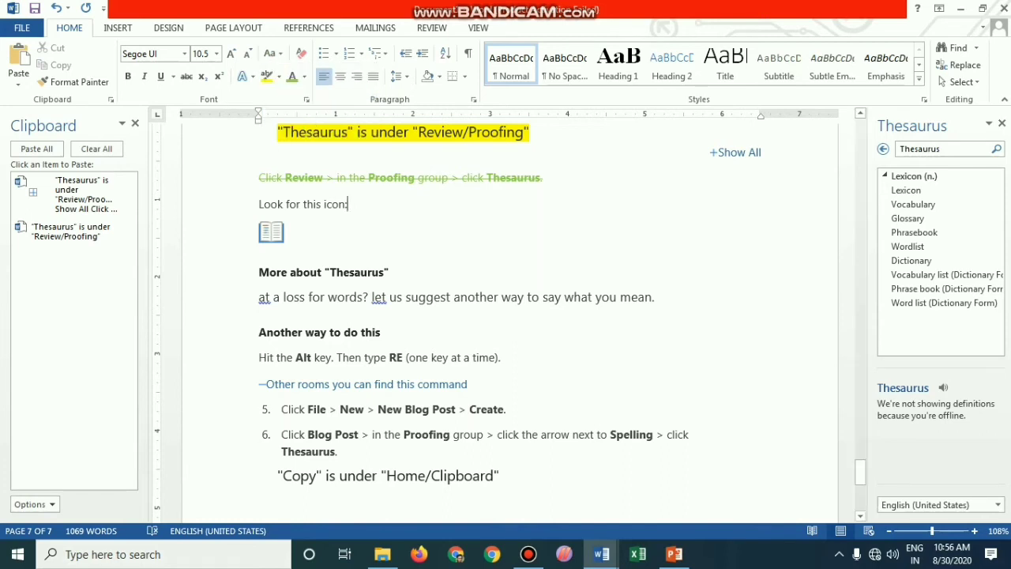
{"action": "left_click_drag", "start_coordinate": [259, 297], "coordinate": [661, 297]}
{"action": "left_click", "coordinate": [273, 53]}
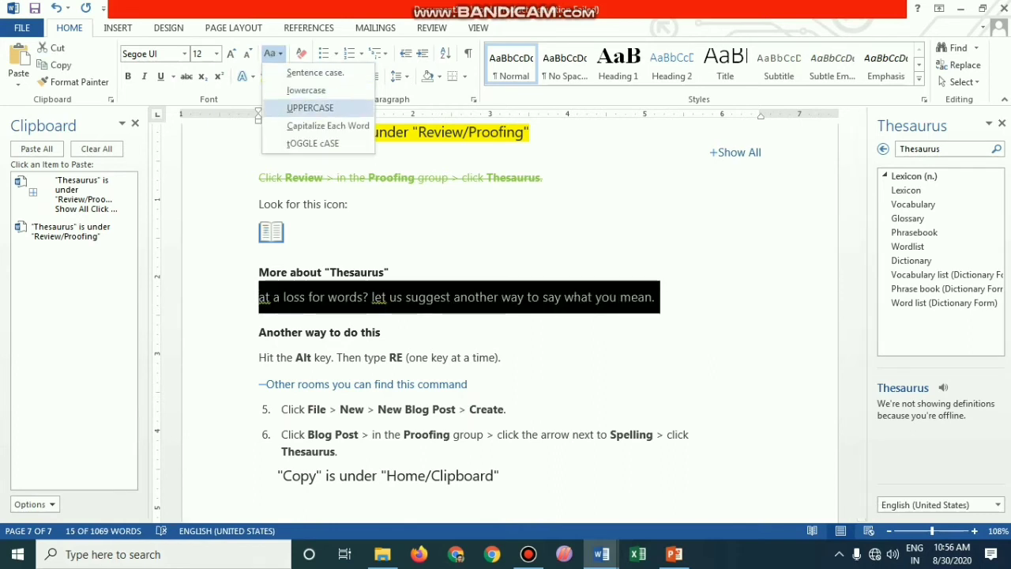
{"action": "left_click", "coordinate": [328, 126]}
{"action": "left_click", "coordinate": [348, 204]}
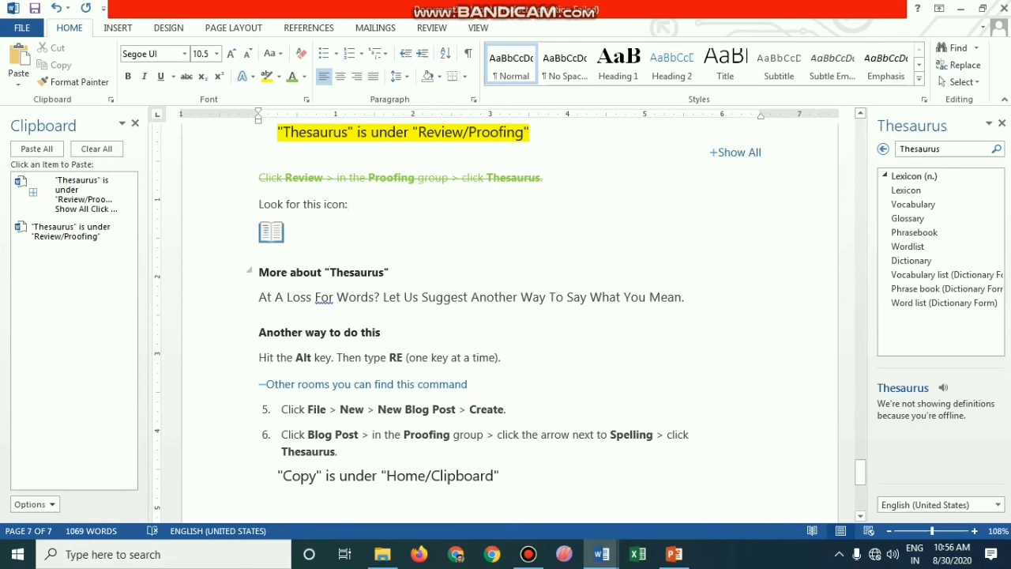
Step: Apply tOGGLE cASE to the sentence under More about "Thesaurus" and apply it a second time to reverse it
{"action": "left_click", "coordinate": [270, 53]}
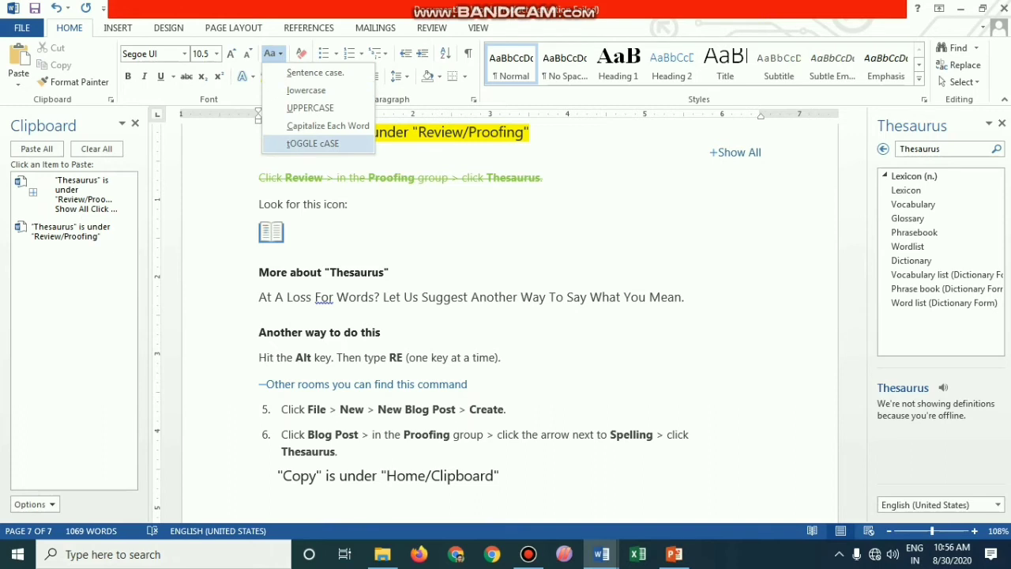
{"action": "key", "text": "Escape"}
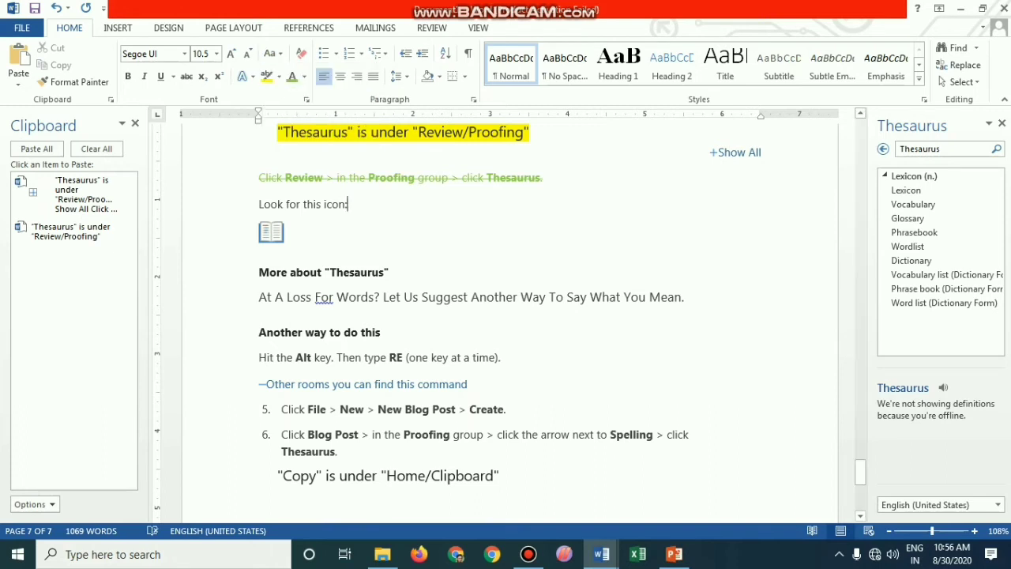
{"action": "left_click_drag", "start_coordinate": [259, 297], "coordinate": [691, 297]}
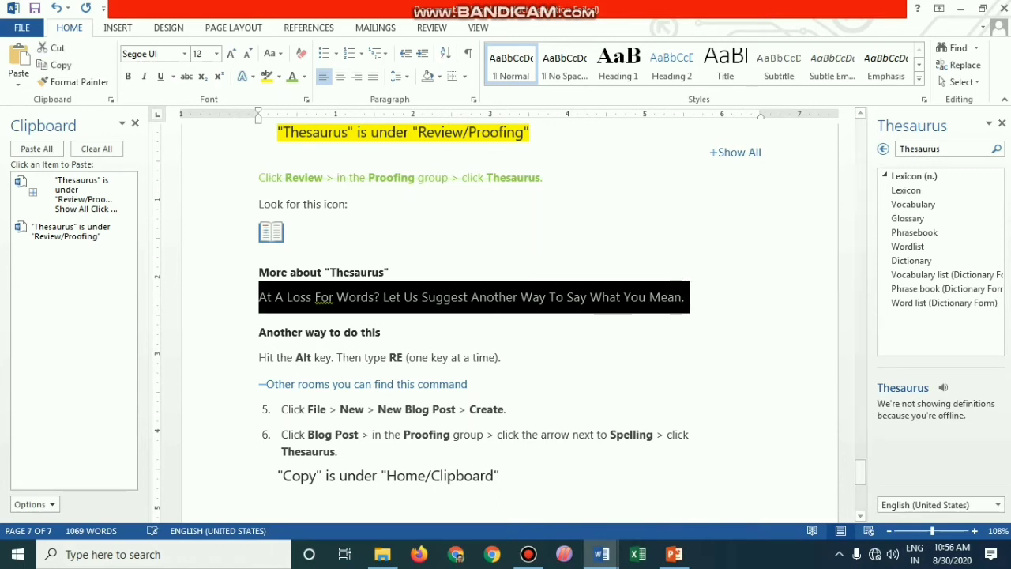
{"action": "left_click", "coordinate": [274, 53]}
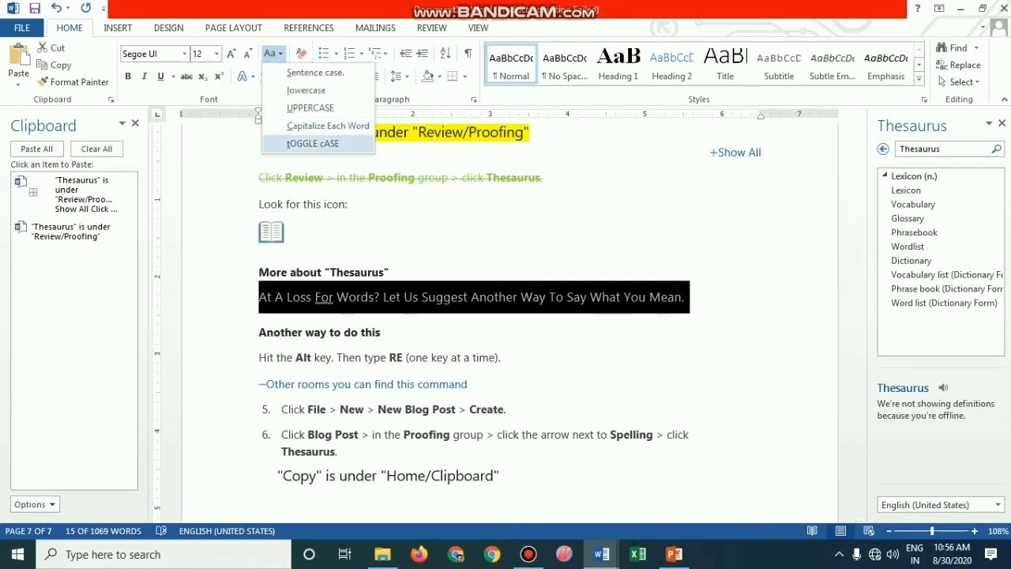
{"action": "left_click", "coordinate": [312, 142]}
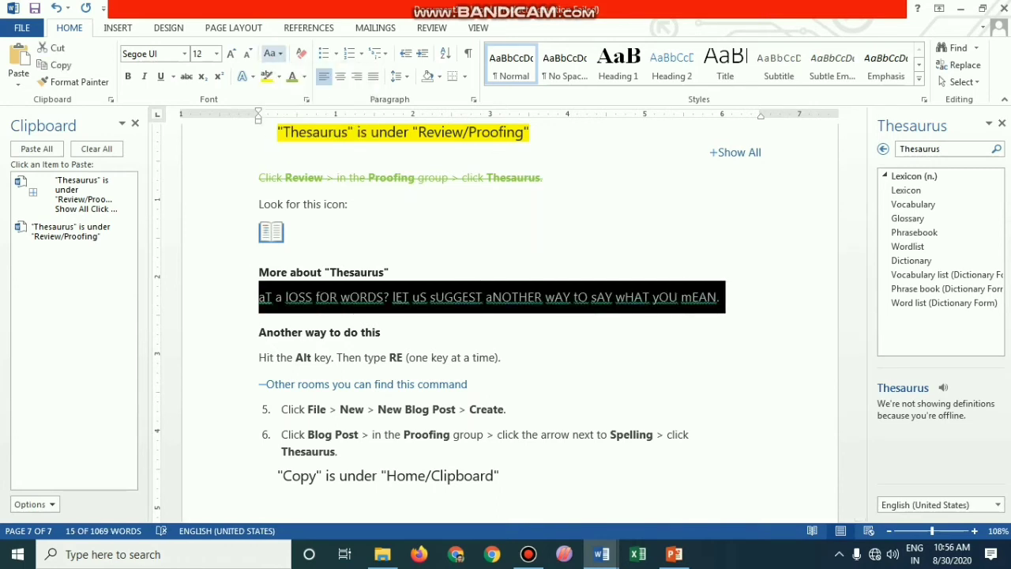
{"action": "left_click", "coordinate": [274, 53]}
{"action": "left_click", "coordinate": [312, 143]}
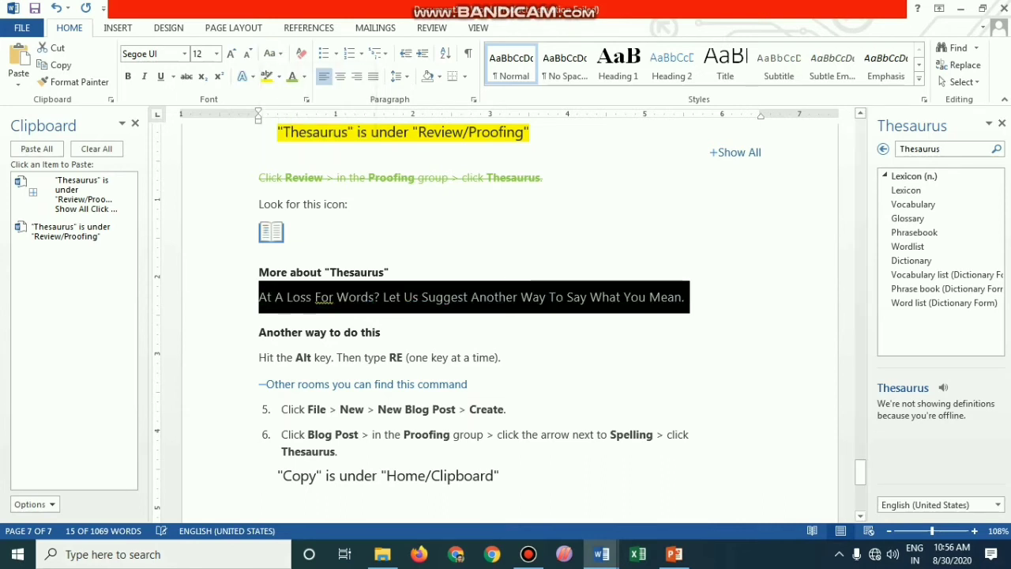
Step: Deselect the sentence under More about "Thesaurus"
{"action": "left_click", "coordinate": [348, 204]}
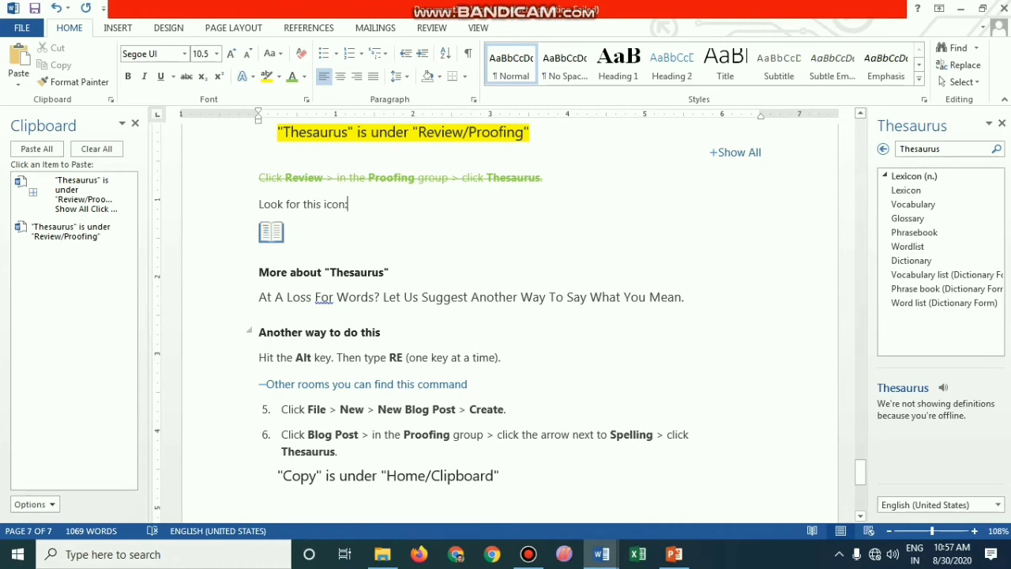
{"action": "left_click", "coordinate": [271, 53]}
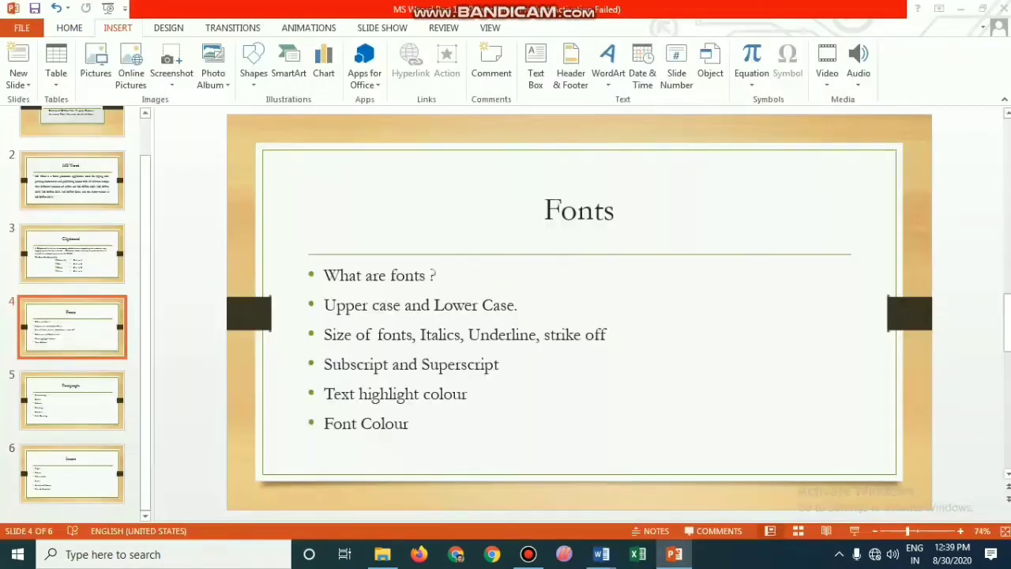
Step: Save the presentation as MS Wsord Part 1 in PowerPoint Presentation format in the Computer PPT folder
{"action": "key", "text": "F12"}
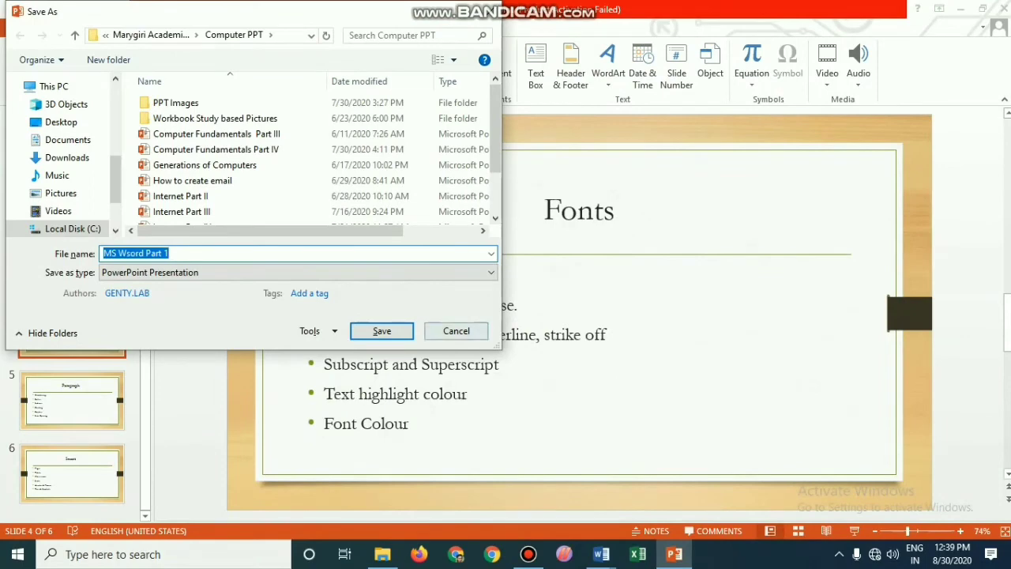
{"action": "key", "text": "Return"}
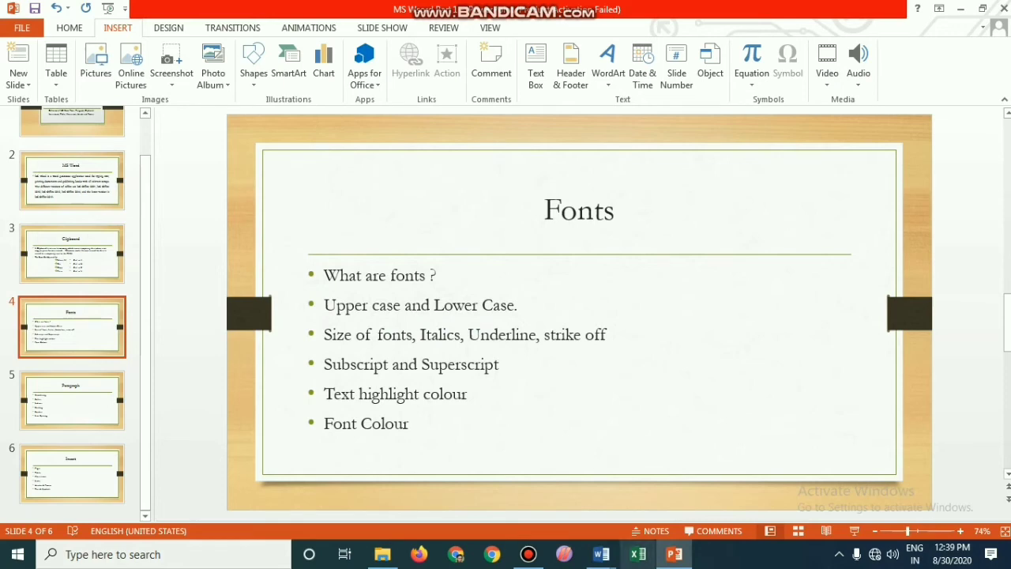
Step: Switch to Document1 in Word, and enter X2 in normal script on the empty line below the subscript example
{"action": "mouse_move", "coordinate": [601, 554]}
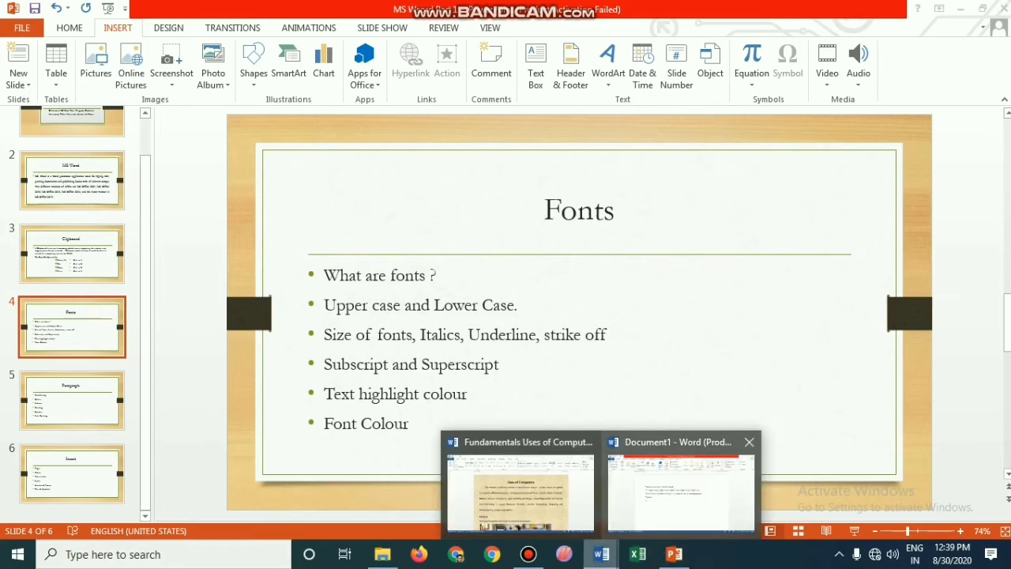
{"action": "left_click", "coordinate": [681, 489]}
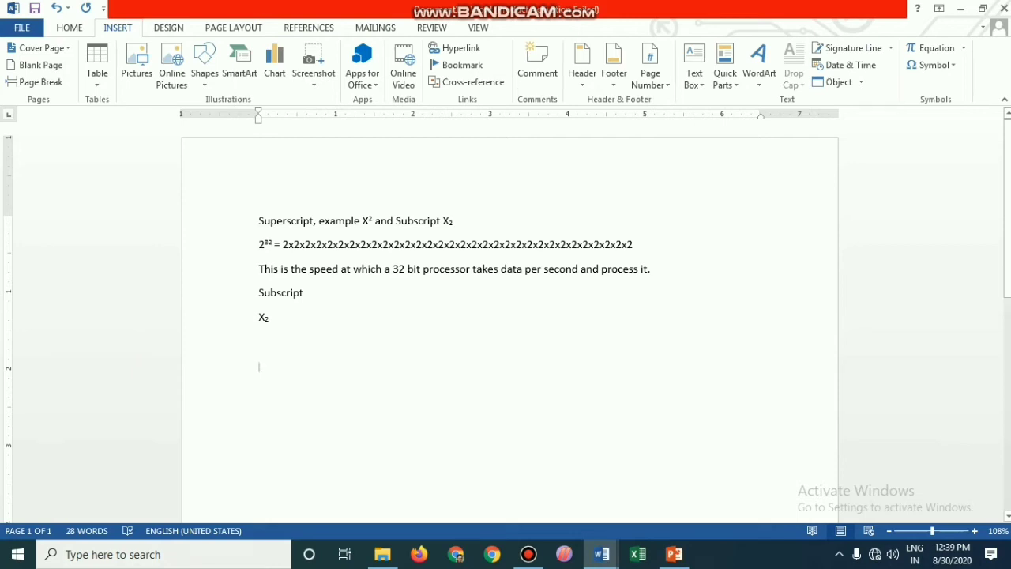
{"action": "key", "text": "alt+h"}
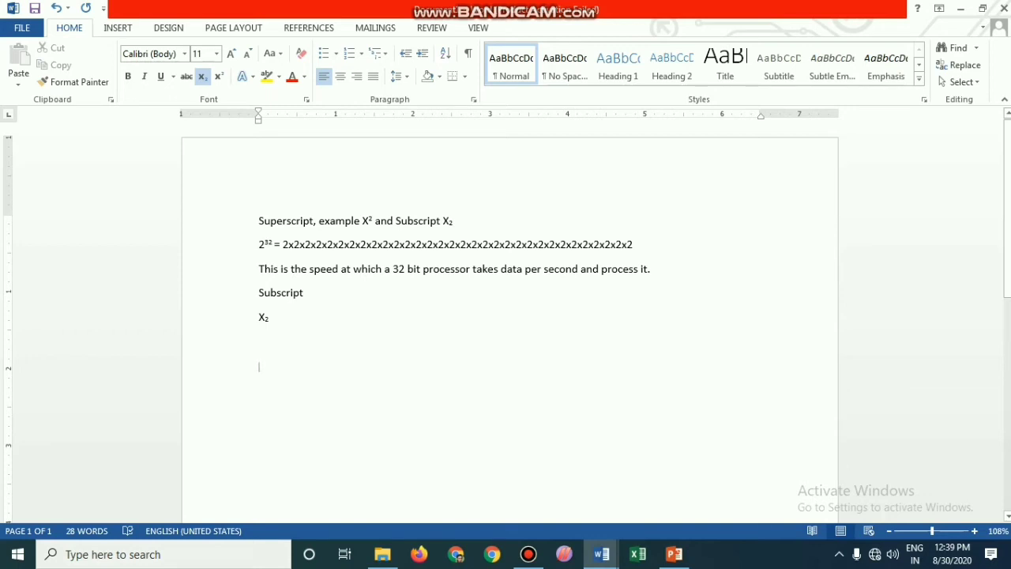
{"action": "type", "text": "x"}
{"action": "key", "text": "ctrl+equal"}
{"action": "type", "text": "x"}
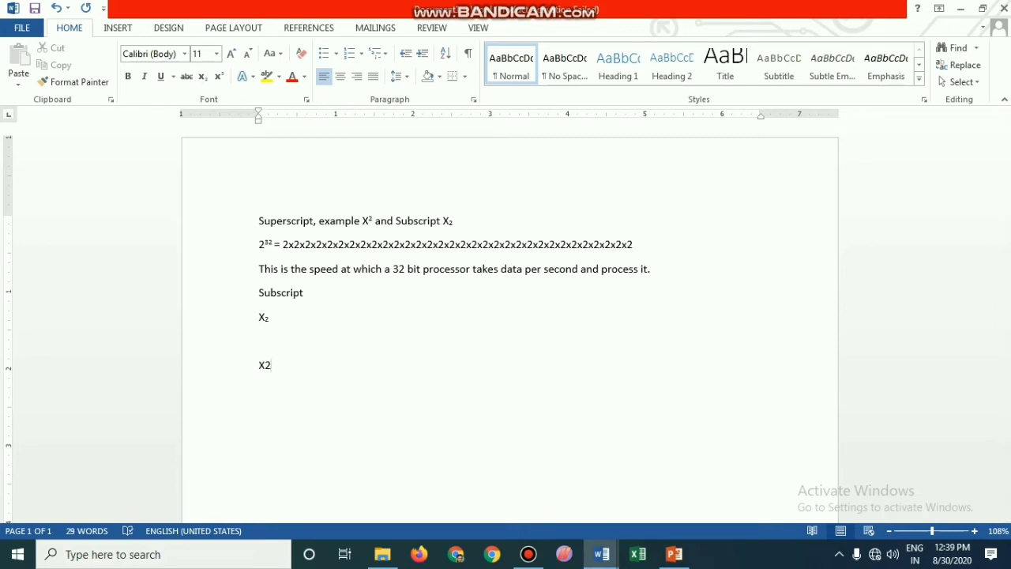
Step: Format the 2 in the new X2 expression as superscript and deselect it
{"action": "left_click_drag", "start_coordinate": [272, 369], "coordinate": [267, 370]}
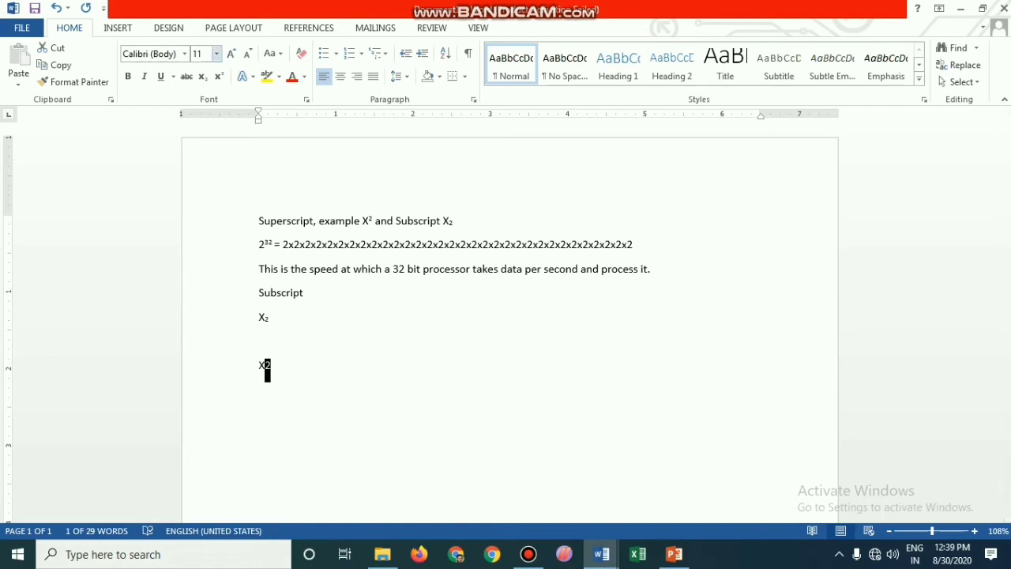
{"action": "left_click", "coordinate": [218, 76]}
{"action": "left_click", "coordinate": [267, 370]}
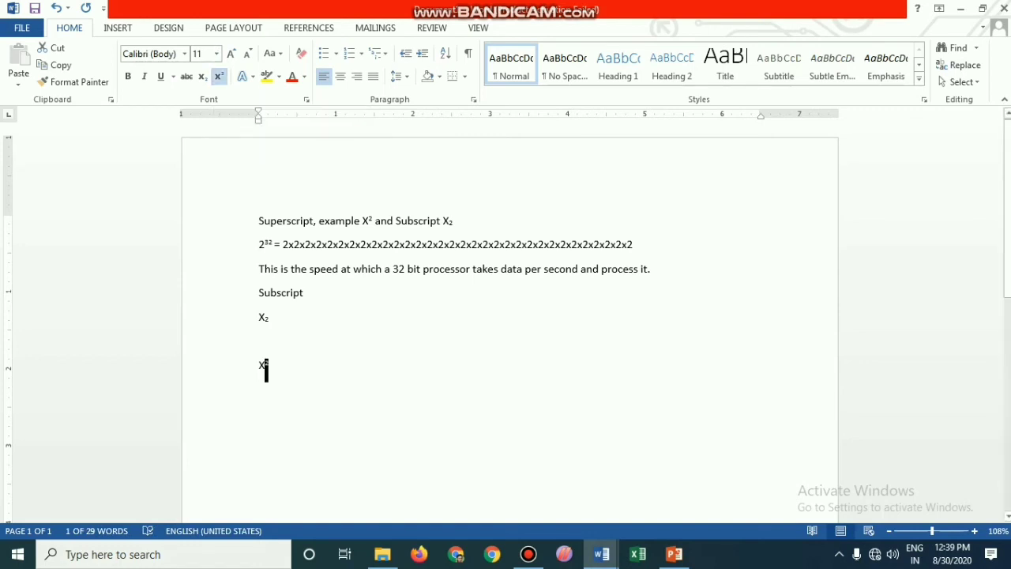
{"action": "left_click", "coordinate": [266, 370]}
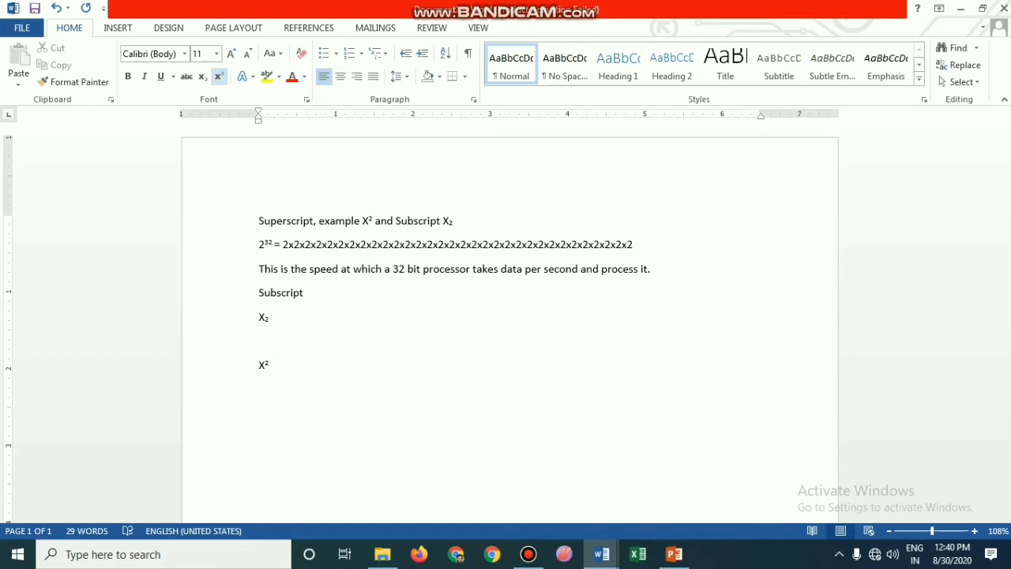
Step: Extend the superscript X² expression with + Y2 = C2 to form an equation
{"action": "type", "text": "+ y"}
{"action": "key", "text": "BackSpace"}
{"action": "type", "text": "Y2 = c2"}
{"action": "key", "text": "BackSpace"}
{"action": "key", "text": "BackSpace"}
{"action": "type", "text": "C2"}
Step: Format the 2 after C and the 2 after Y in the equation as superscript
{"action": "left_click_drag", "start_coordinate": [315, 366], "coordinate": [311, 367]}
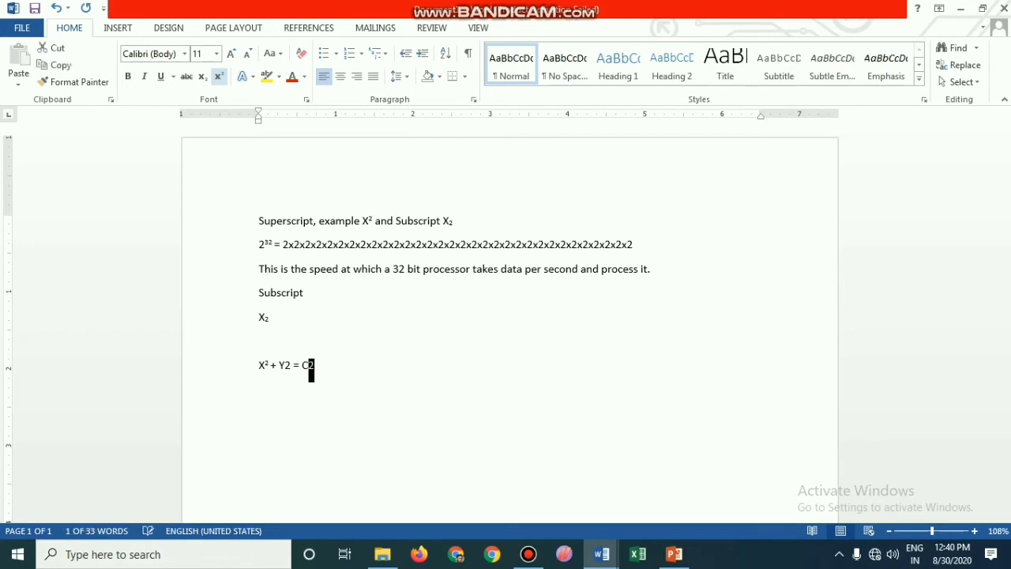
{"action": "key", "text": "ctrl+shift+equal"}
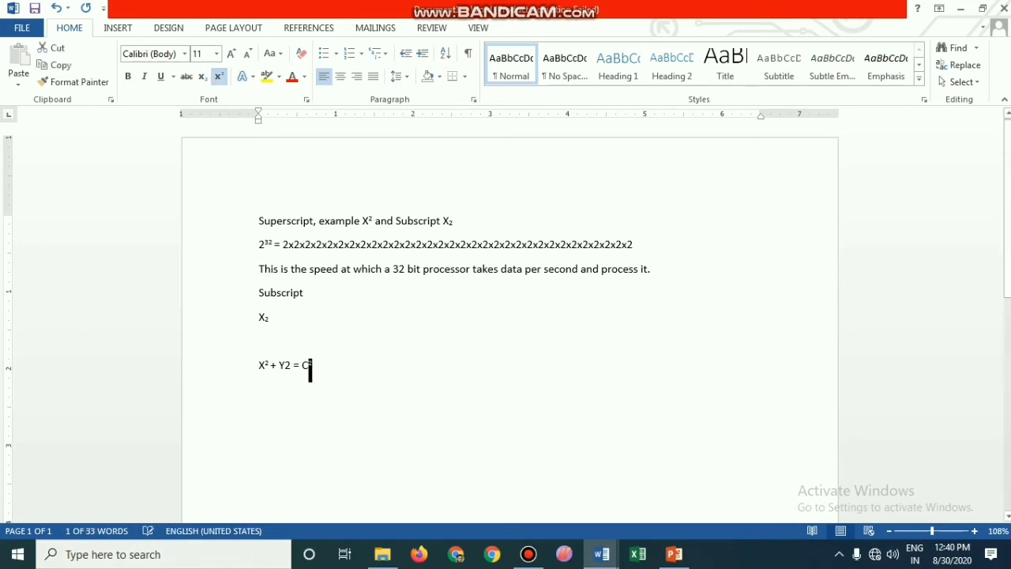
{"action": "left_click", "coordinate": [291, 365]}
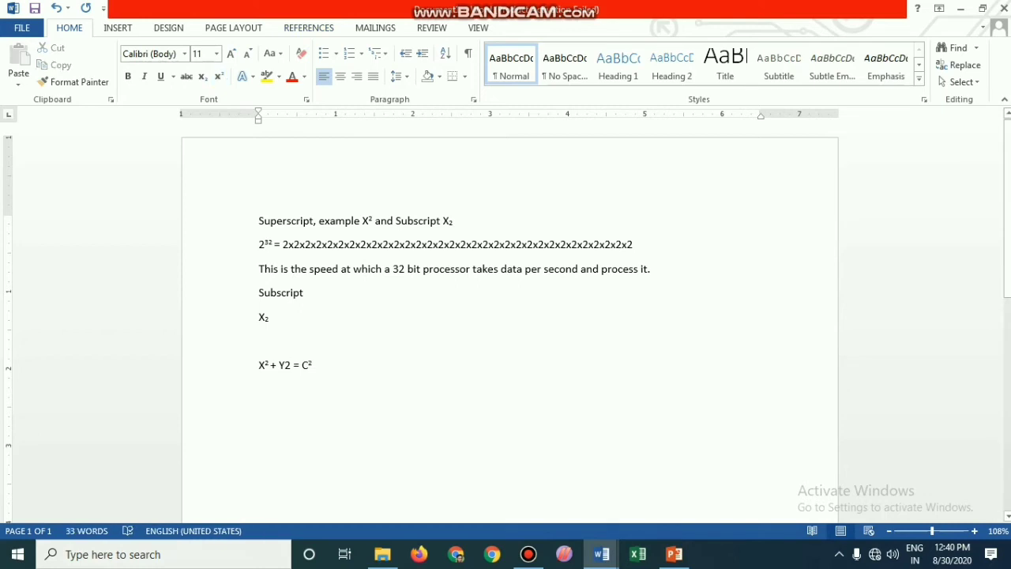
{"action": "left_click_drag", "start_coordinate": [291, 367], "coordinate": [286, 368]}
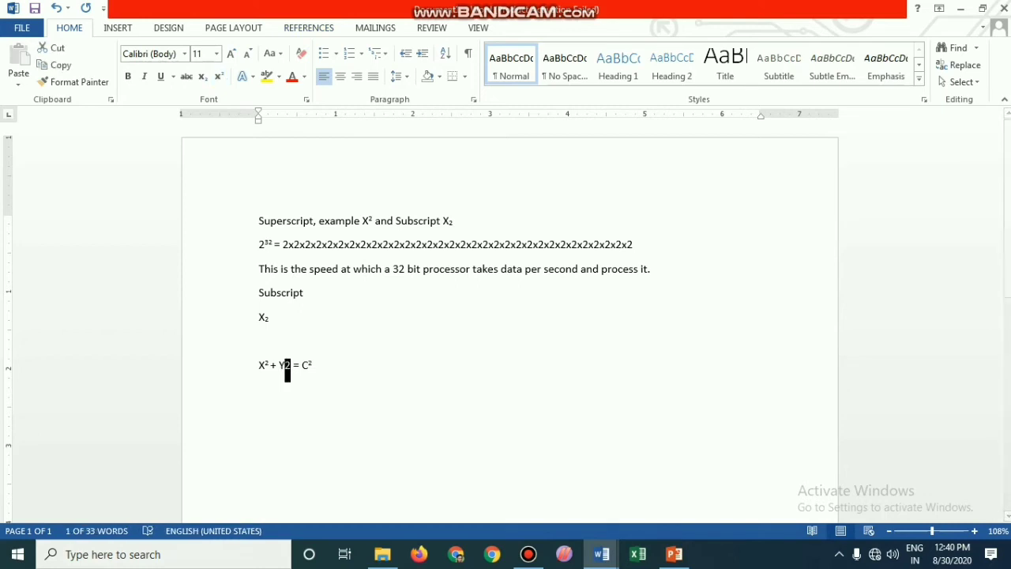
{"action": "key", "text": "ctrl+shift+equal"}
{"action": "key", "text": "End"}
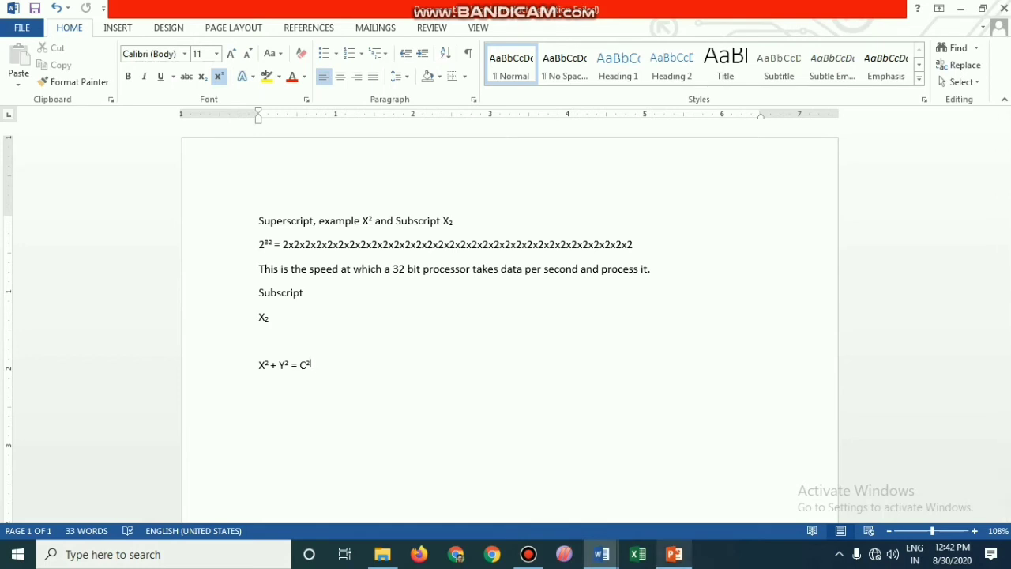
Step: Switch to the PowerPoint presentation and display the Paragraph slide to review its topics
{"action": "left_click", "coordinate": [674, 554]}
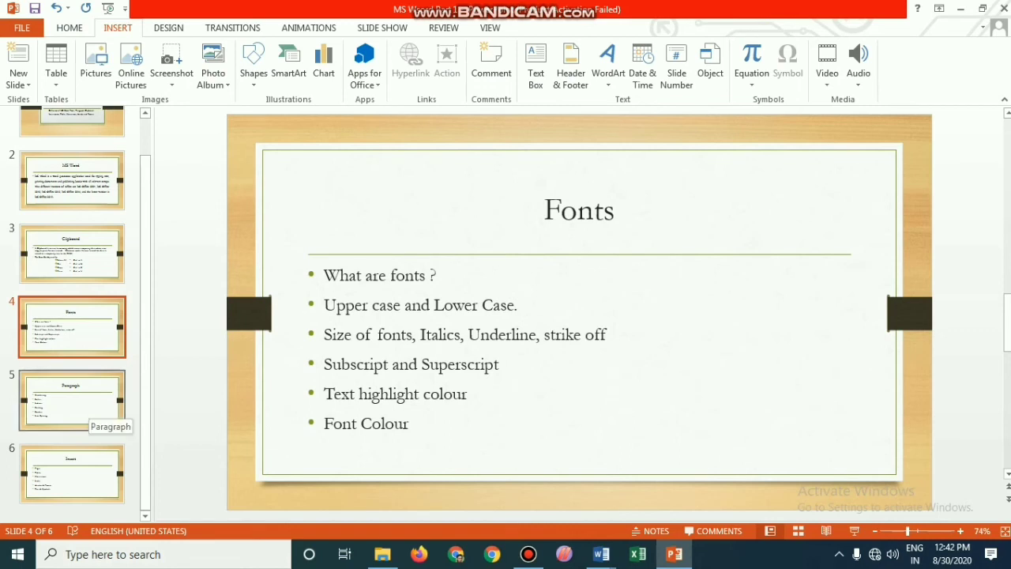
{"action": "left_click", "coordinate": [83, 411]}
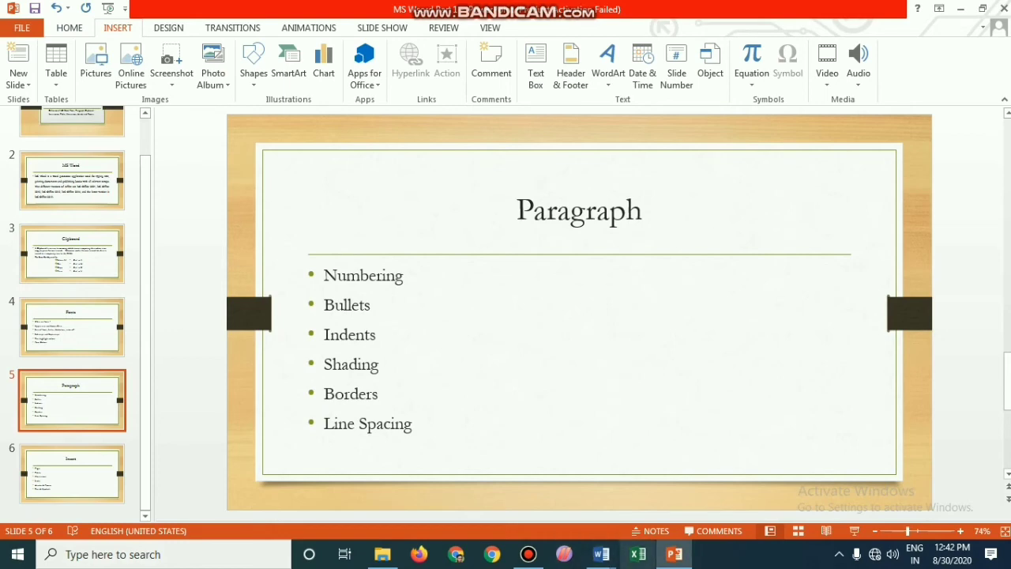
Step: Switch to Document1 in Word and set the 32 bit processor sentence to Copperplate Gothic Bold, size 18
{"action": "mouse_move", "coordinate": [601, 555]}
{"action": "left_click", "coordinate": [681, 490]}
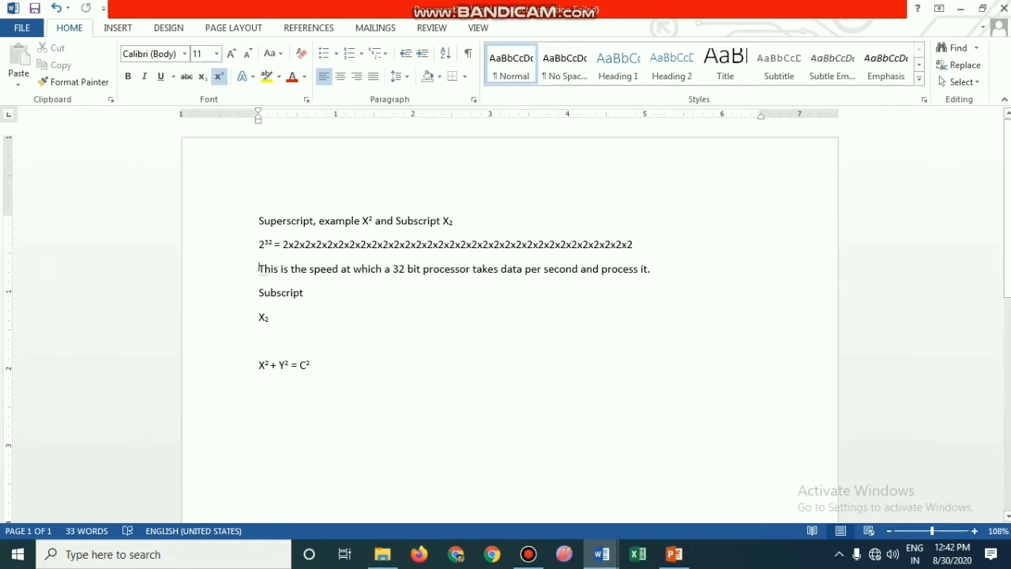
{"action": "left_click_drag", "start_coordinate": [260, 269], "coordinate": [656, 272]}
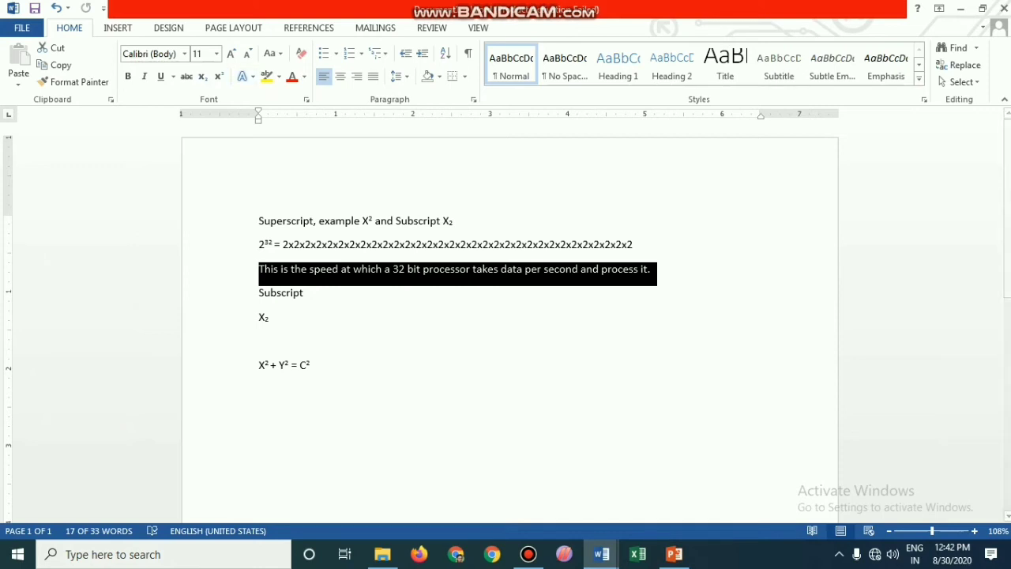
{"action": "left_click", "coordinate": [185, 53]}
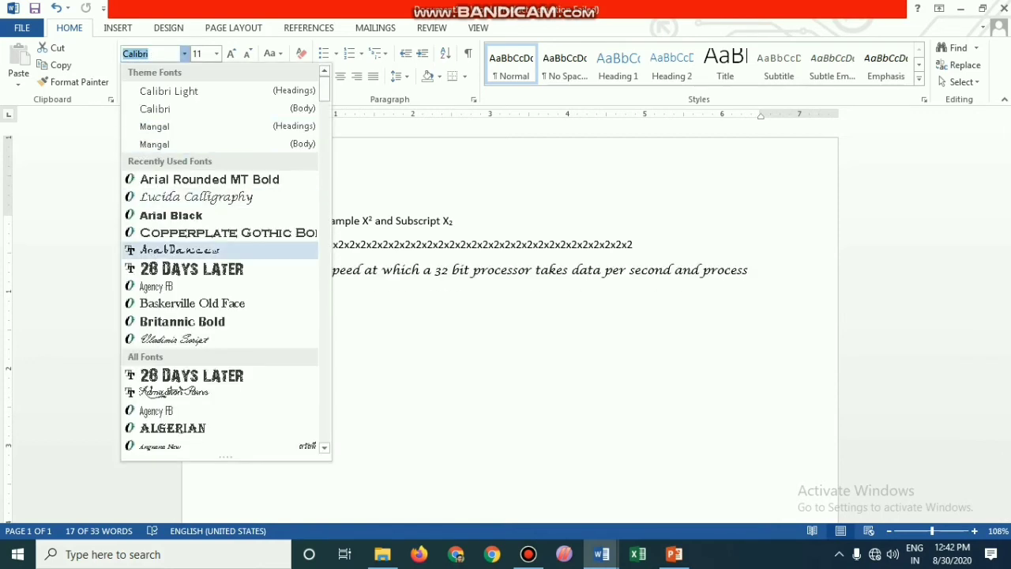
{"action": "left_click", "coordinate": [221, 232]}
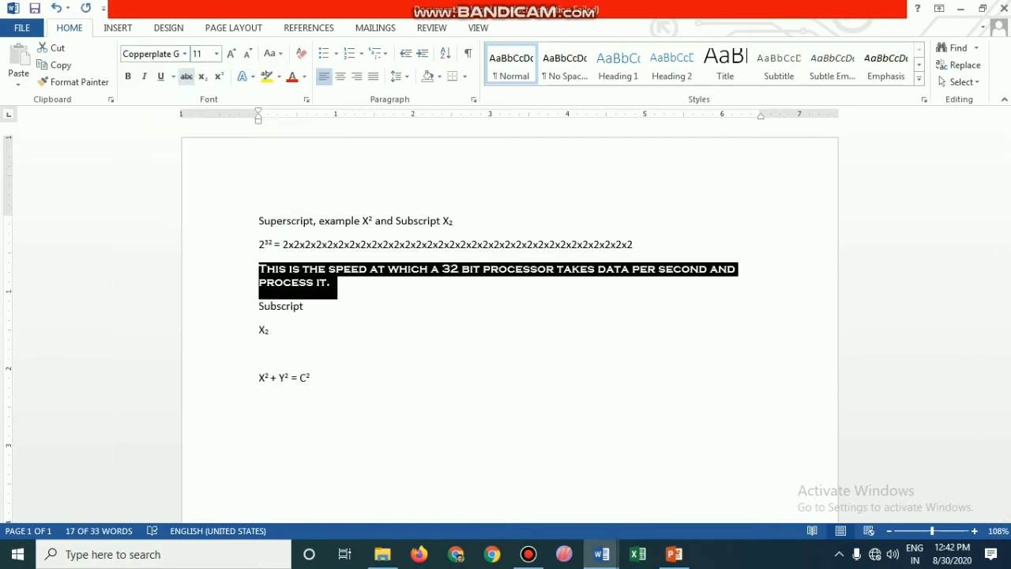
{"action": "left_click", "coordinate": [216, 53]}
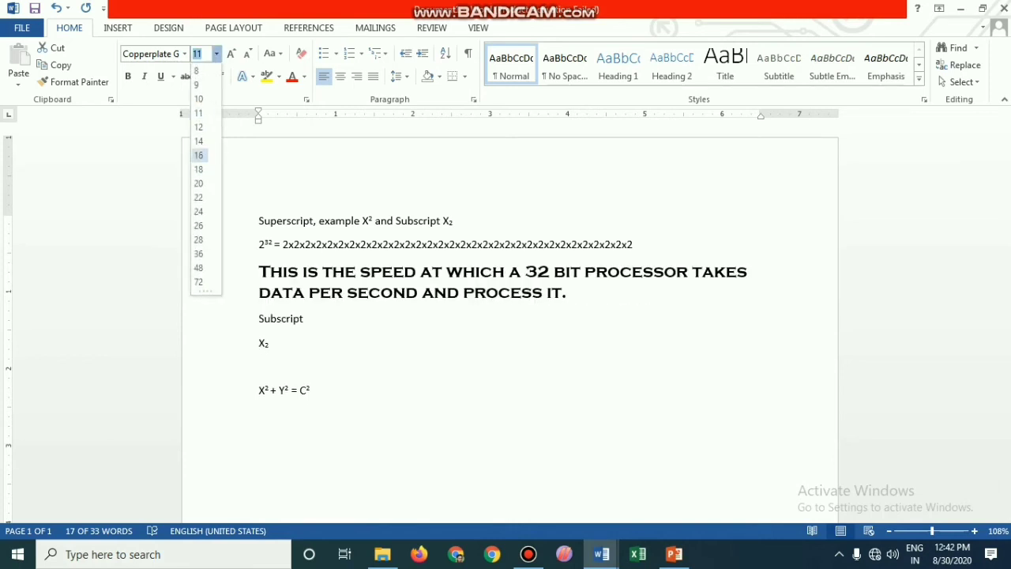
{"action": "left_click", "coordinate": [198, 169]}
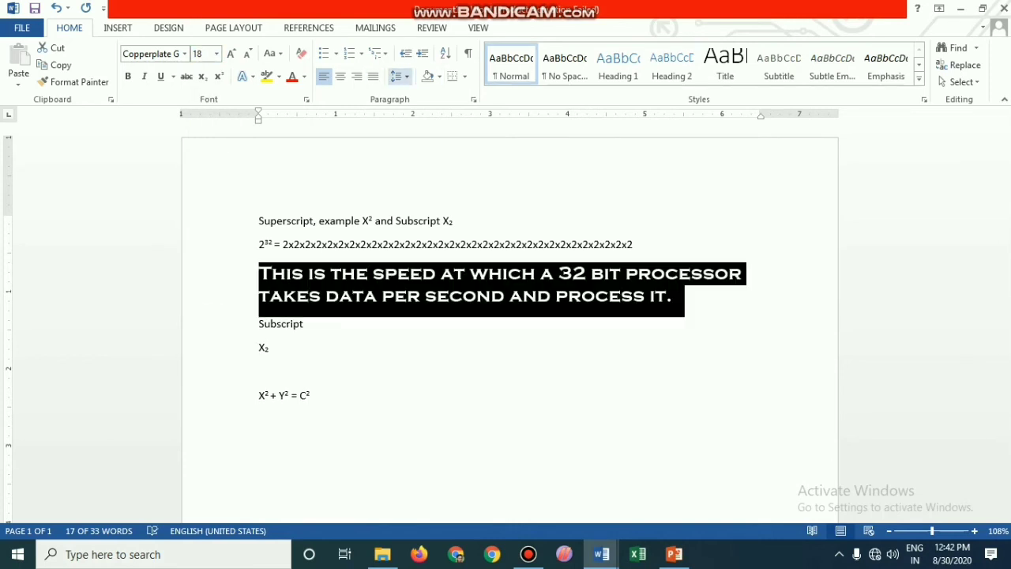
Step: Set the line spacing of the 32 bit processor sentence to 3.0
{"action": "left_click", "coordinate": [397, 76]}
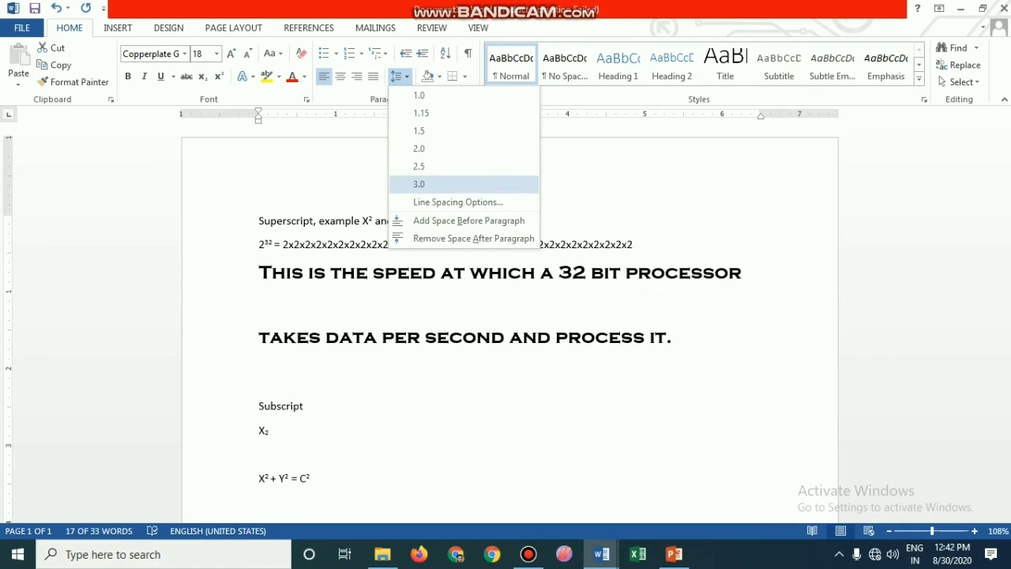
{"action": "left_click", "coordinate": [418, 183]}
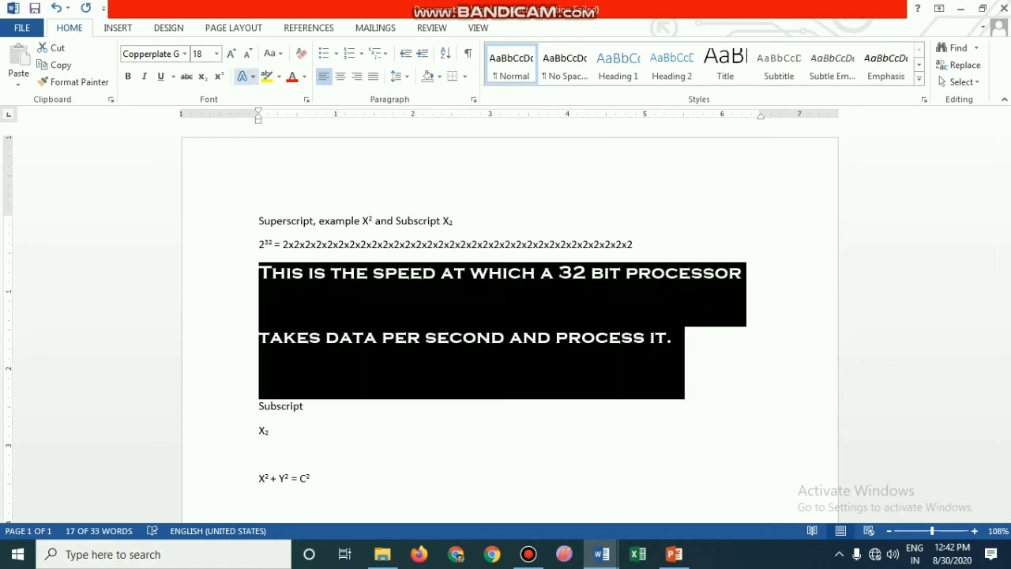
Step: Apply the white text effect with an orange outline and shadow to the 32 bit processor sentence and deselect it
{"action": "left_click", "coordinate": [248, 76]}
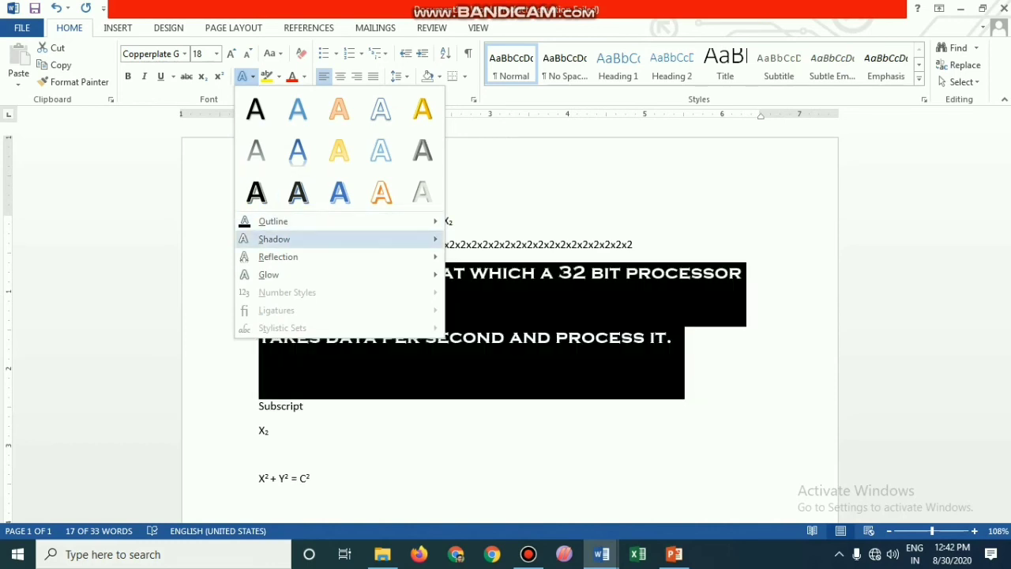
{"action": "mouse_move", "coordinate": [274, 221]}
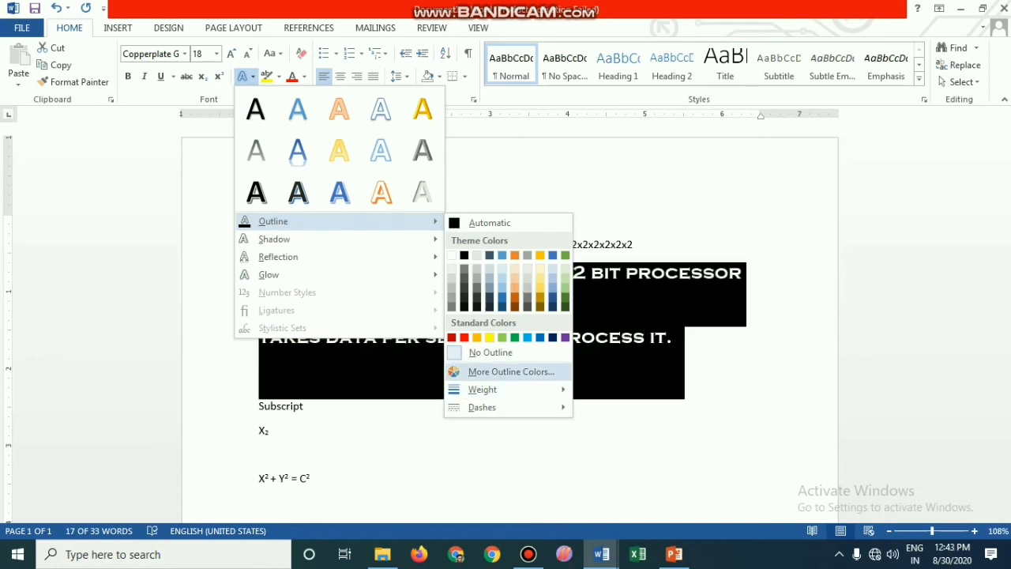
{"action": "mouse_move", "coordinate": [490, 390]}
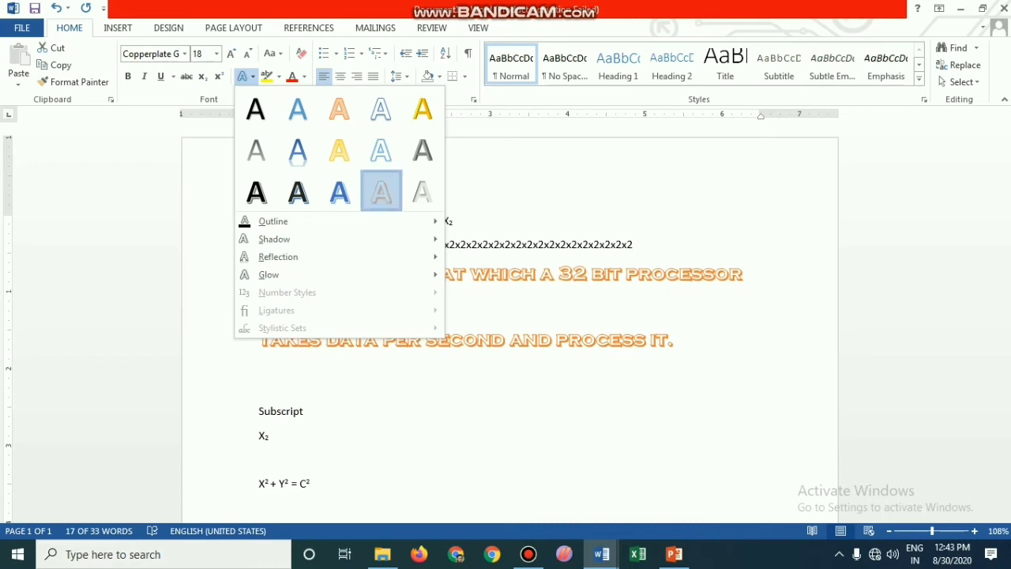
{"action": "key", "text": "Escape"}
{"action": "left_click", "coordinate": [673, 339]}
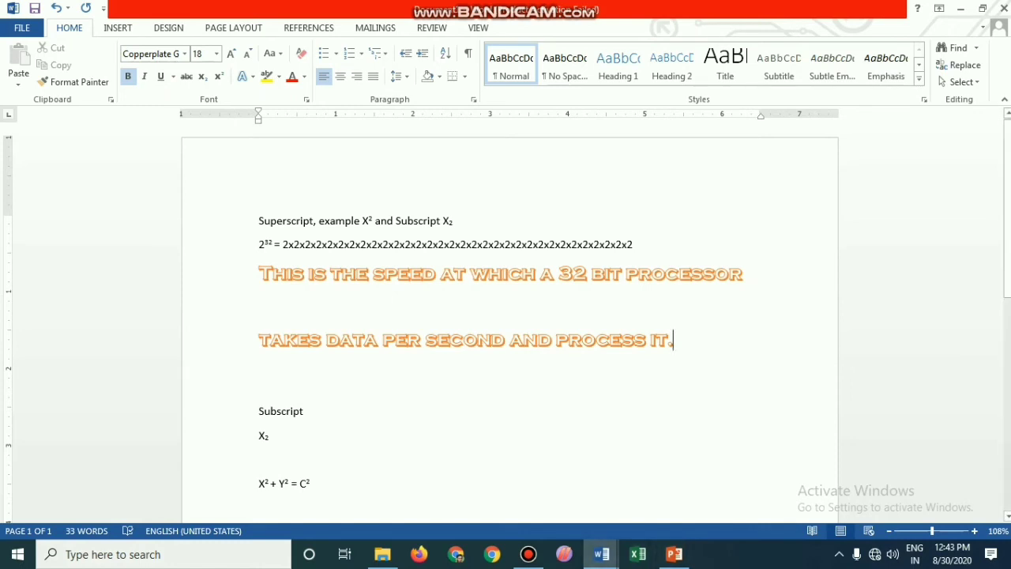
Step: Display the Insert slide in PowerPoint, examine the matching Insert commands in Word's Document1, and return to the presentation
{"action": "key", "text": "alt+Tab"}
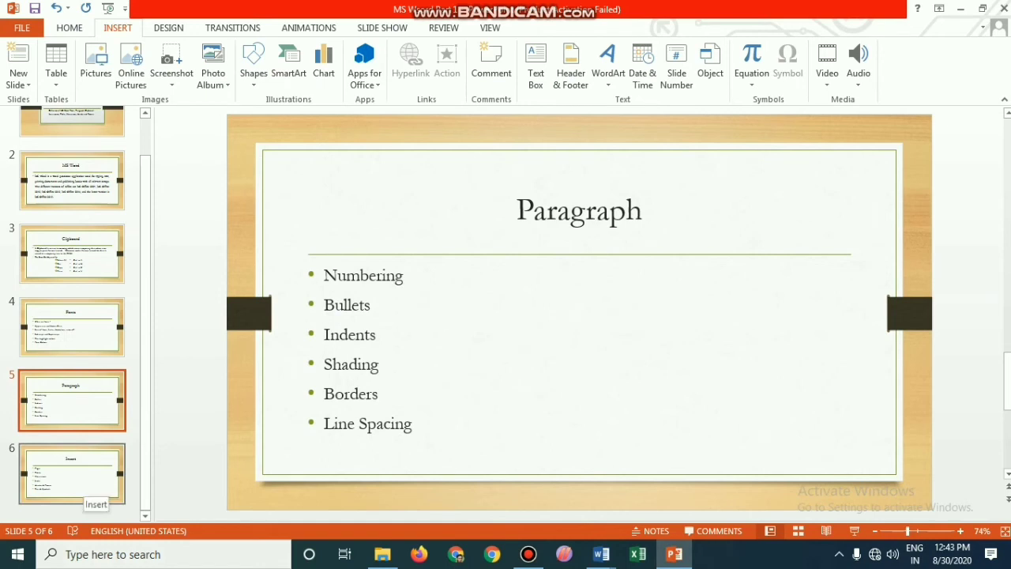
{"action": "left_click", "coordinate": [79, 486]}
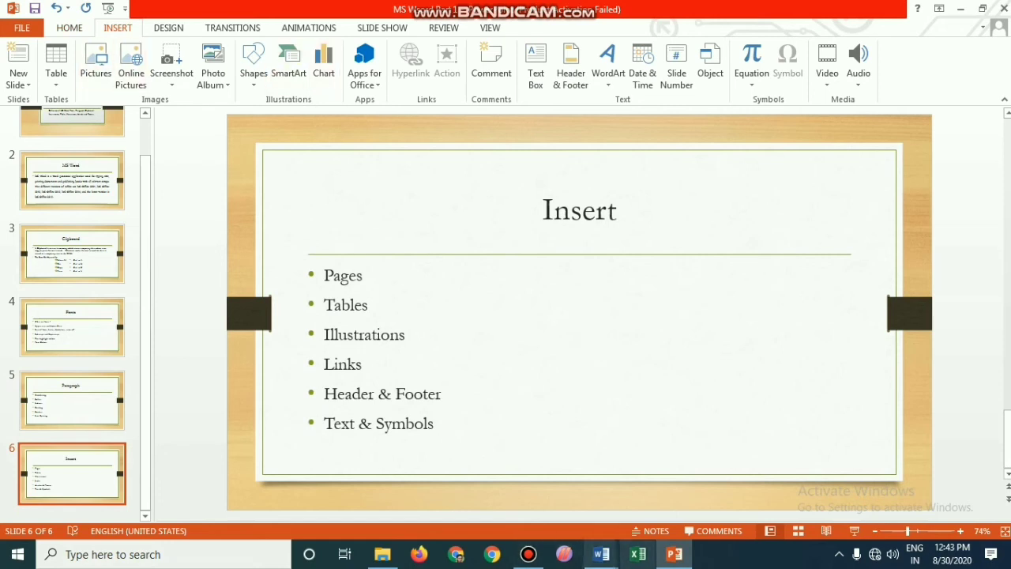
{"action": "mouse_move", "coordinate": [601, 554]}
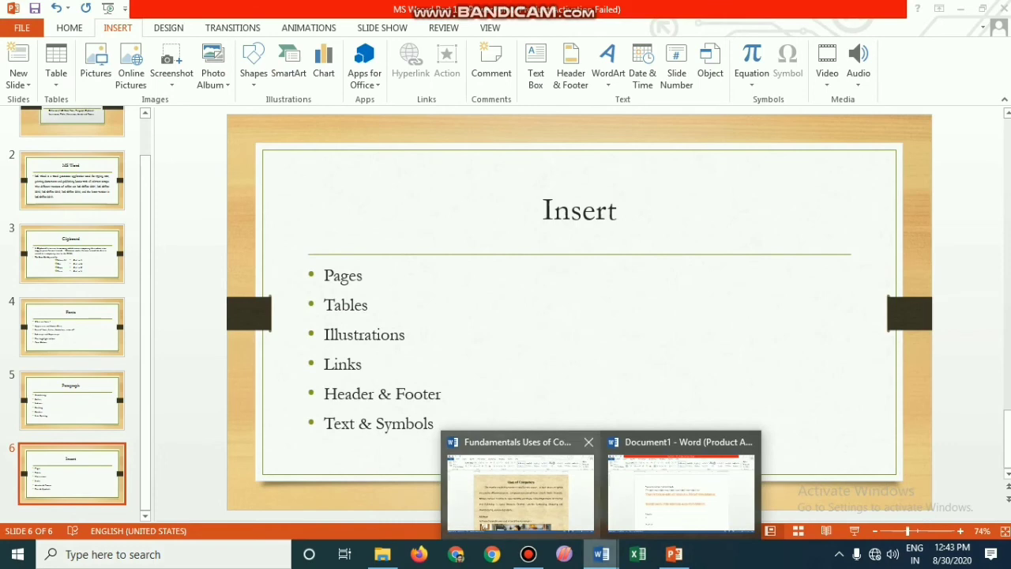
{"action": "left_click", "coordinate": [679, 486]}
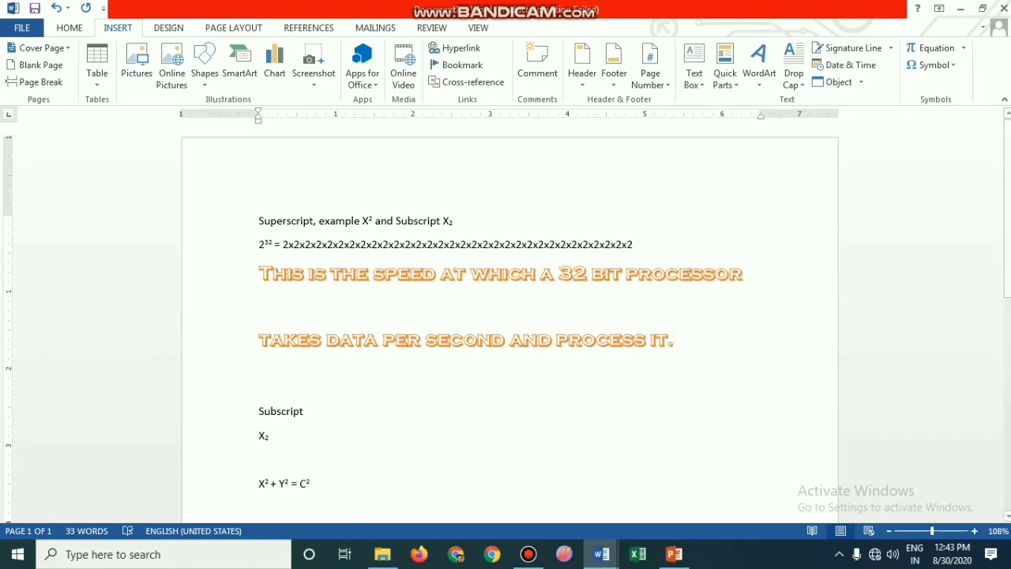
{"action": "key", "text": "alt+Tab"}
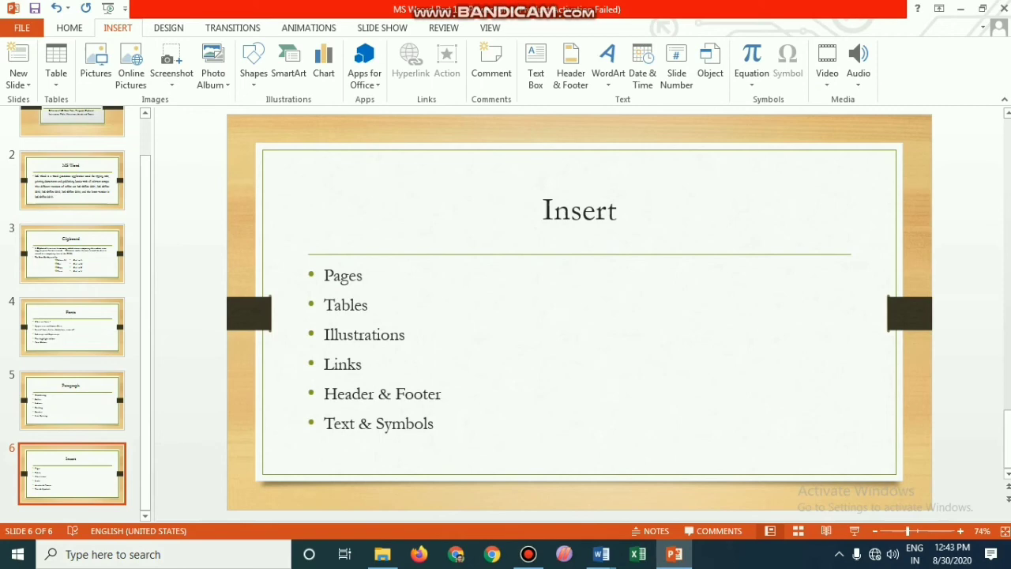
Step: Switch to Document1 in Word, add a new line after the X² + Y² = C² equation, and insert a page break
{"action": "mouse_move", "coordinate": [601, 554]}
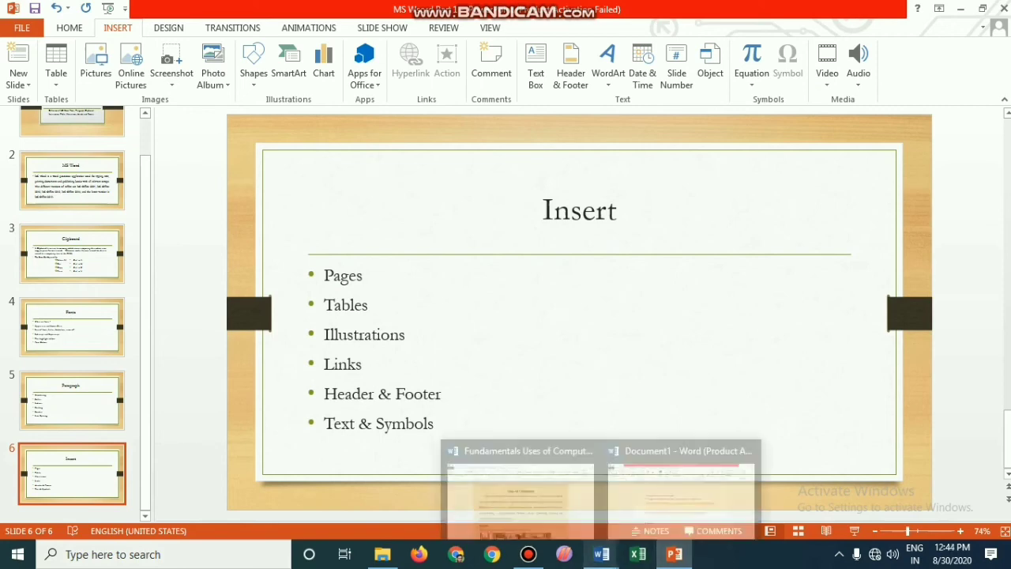
{"action": "left_click", "coordinate": [681, 489]}
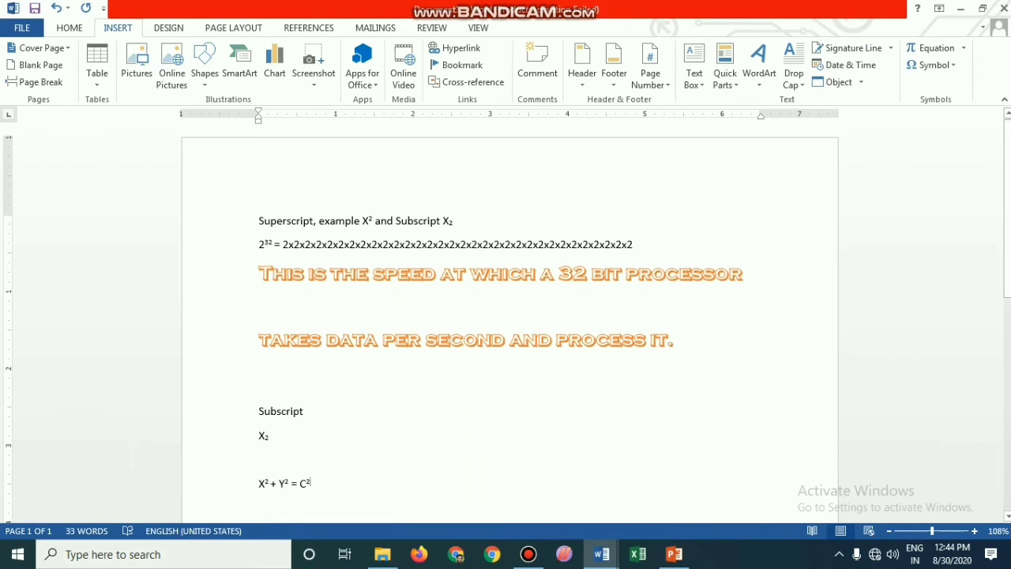
{"action": "key", "text": "Return"}
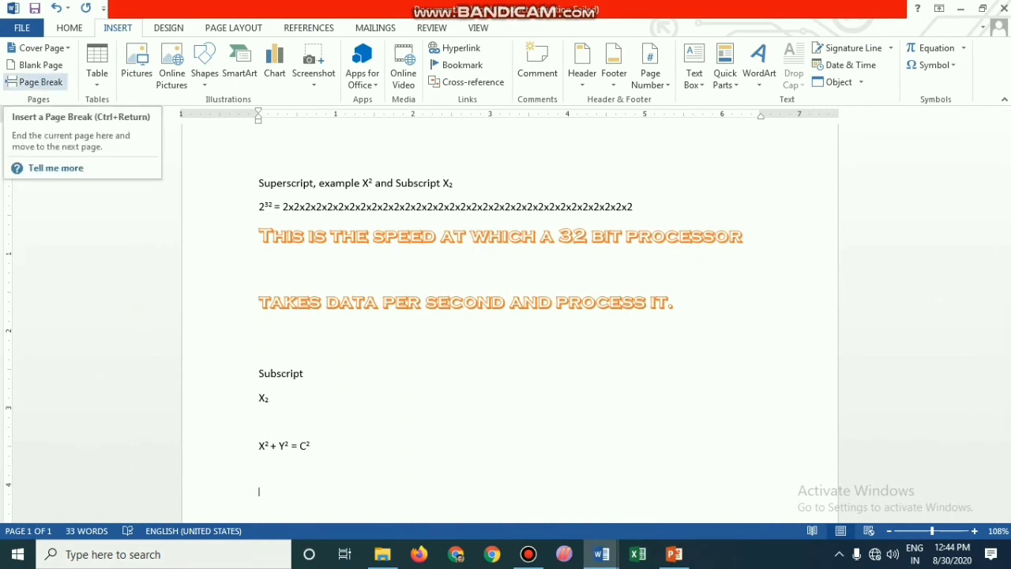
{"action": "left_click", "coordinate": [11, 81]}
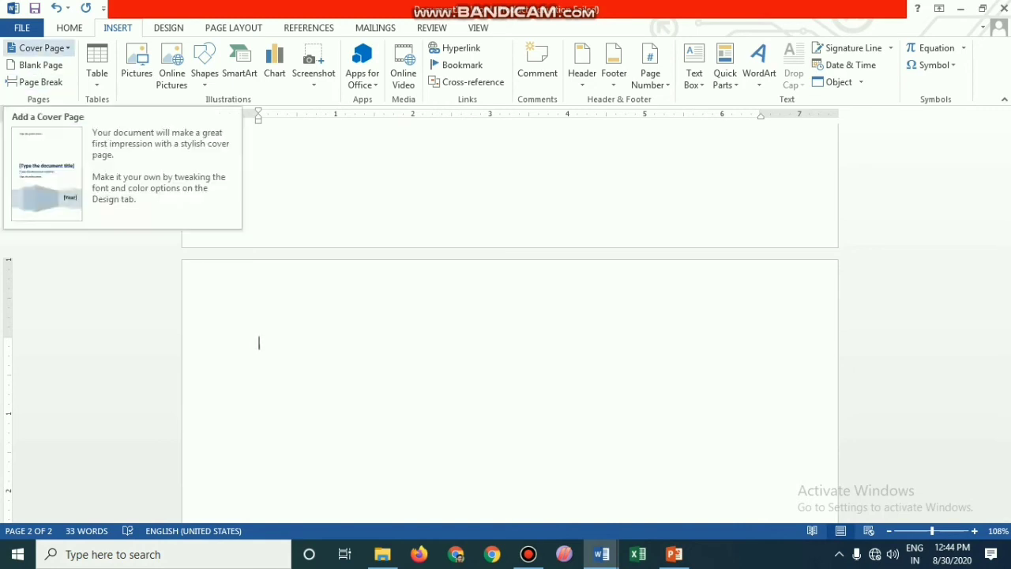
Step: Insert the built-in Austin cover page and review it together with the pages that follow
{"action": "left_click", "coordinate": [39, 47]}
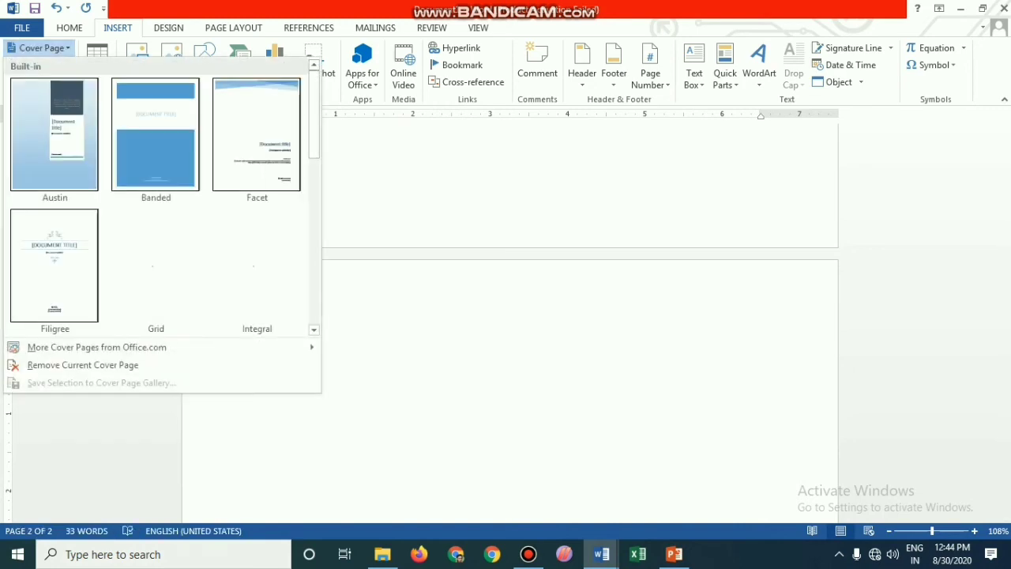
{"action": "key", "text": "Escape"}
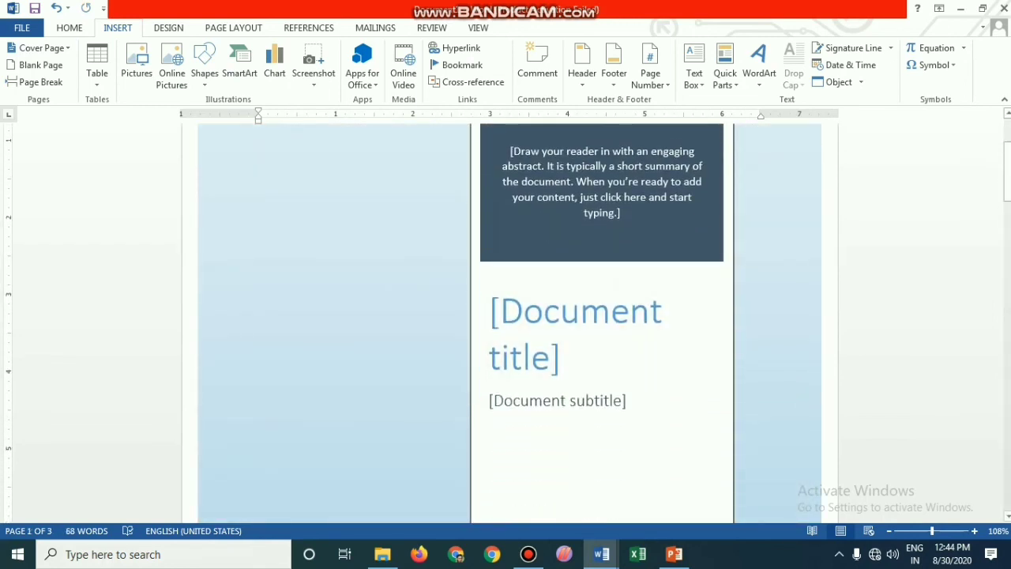
{"action": "scroll", "coordinate": [601, 316], "scroll_direction": "down", "scroll_amount": 5}
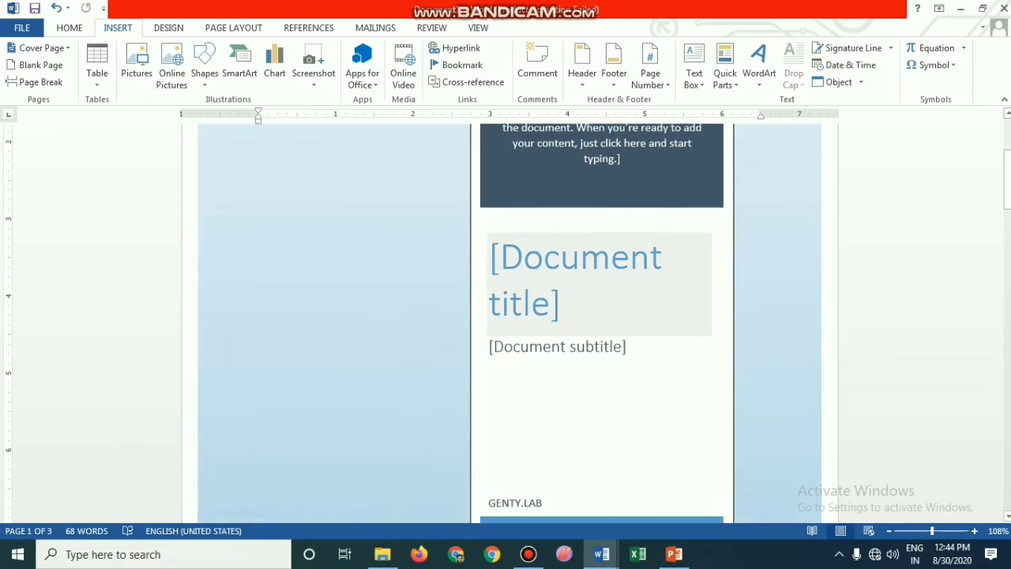
{"action": "scroll", "coordinate": [509, 316], "scroll_direction": "up", "scroll_amount": 2}
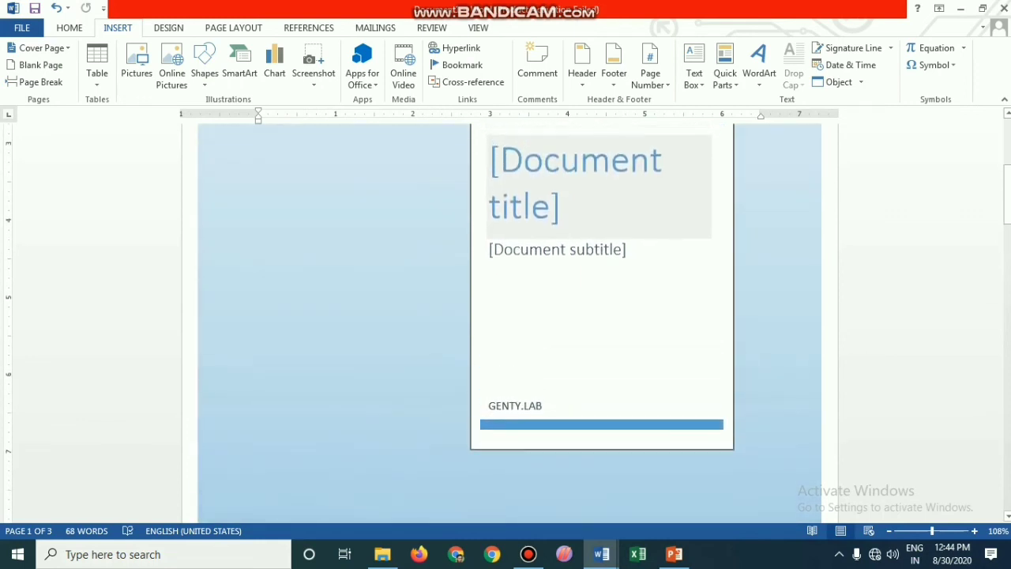
{"action": "scroll", "coordinate": [601, 316], "scroll_direction": "up", "scroll_amount": 3}
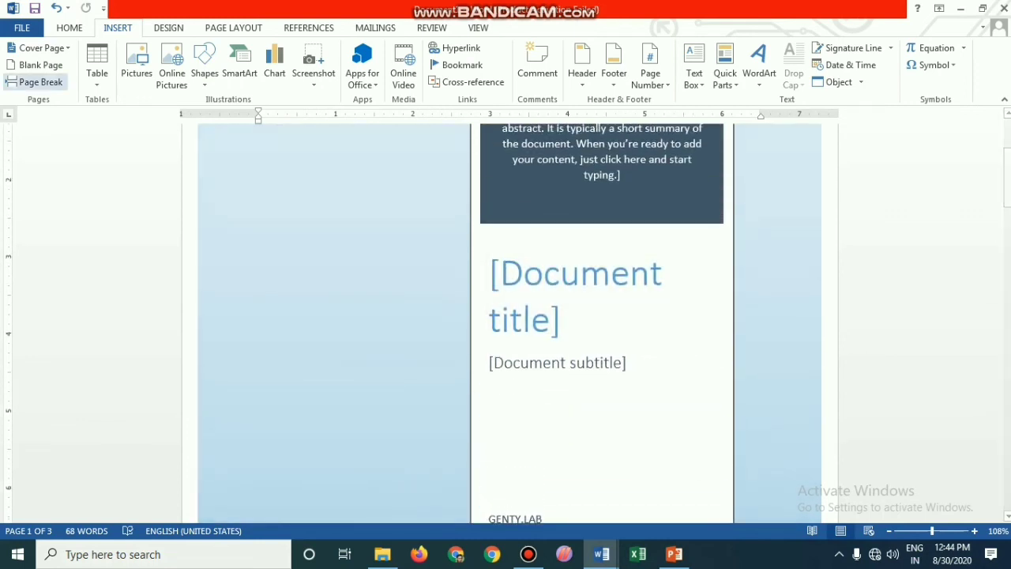
{"action": "scroll", "coordinate": [601, 316], "scroll_direction": "down", "scroll_amount": 4}
{"action": "scroll", "coordinate": [510, 323], "scroll_direction": "down", "scroll_amount": 15}
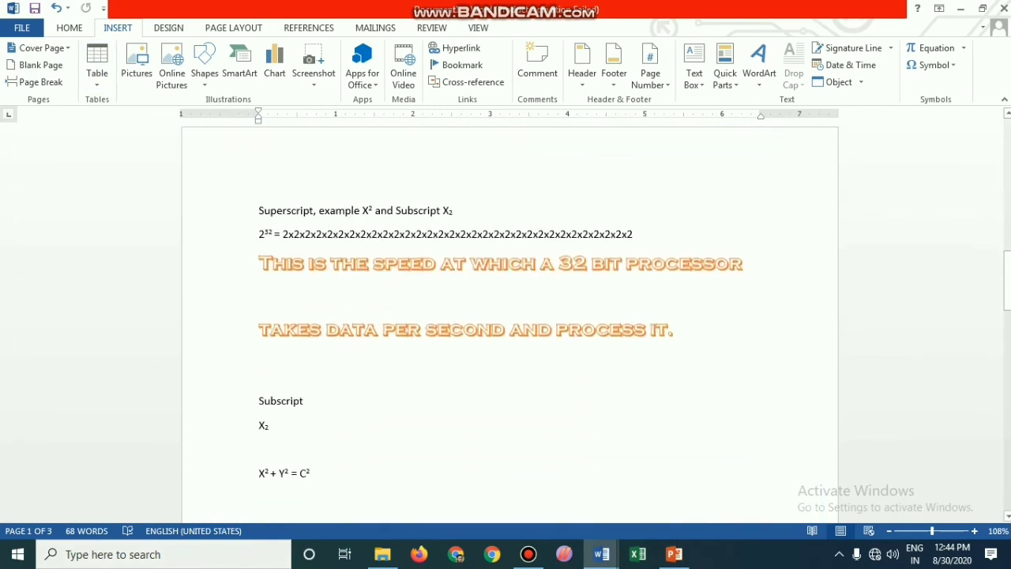
{"action": "scroll", "coordinate": [510, 316], "scroll_direction": "down", "scroll_amount": 6}
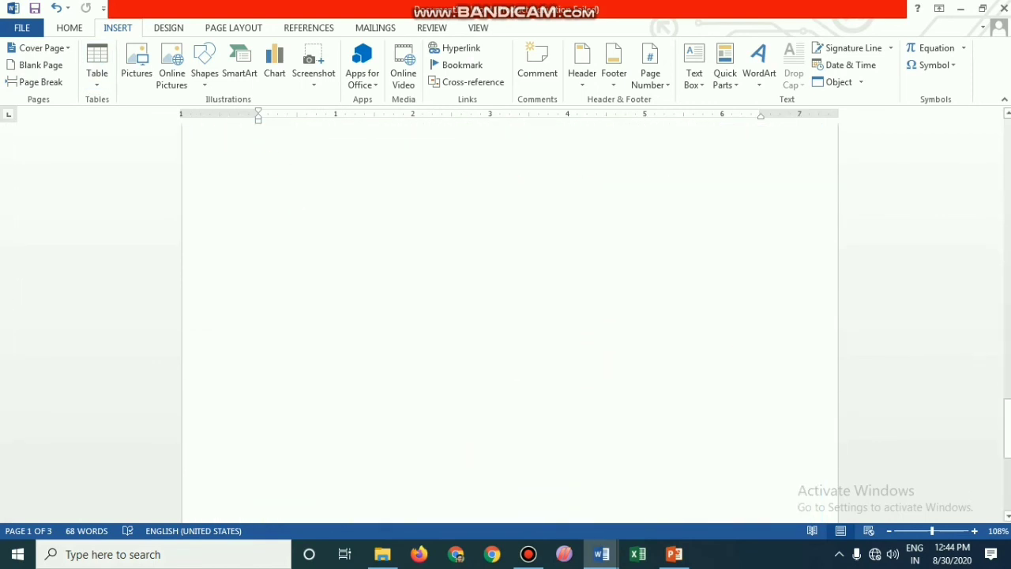
Step: Insert a 10x1 table at the start of the blank third page
{"action": "scroll", "coordinate": [510, 316], "scroll_direction": "up", "scroll_amount": 3}
{"action": "left_click", "coordinate": [259, 388]}
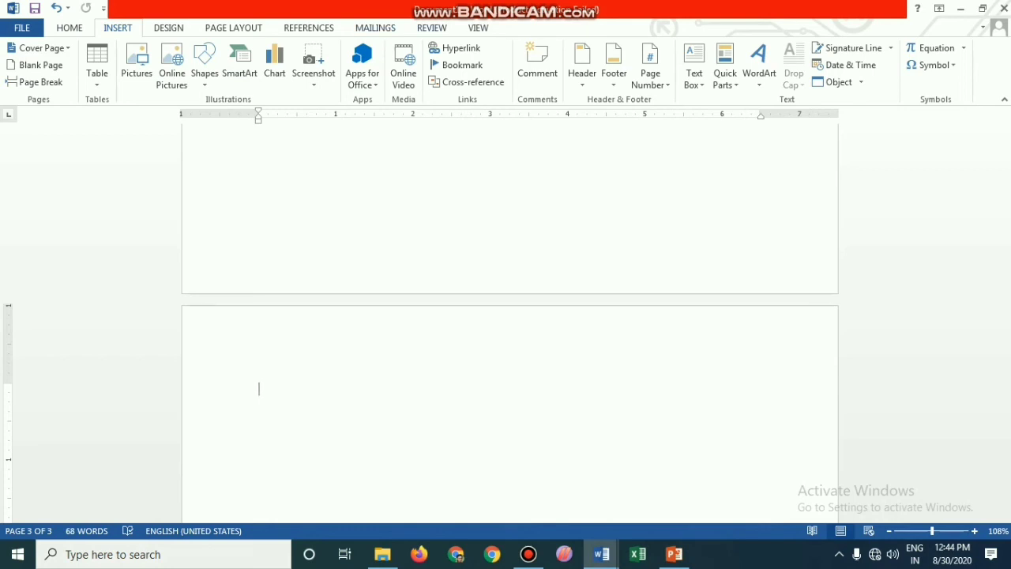
{"action": "left_click", "coordinate": [97, 65]}
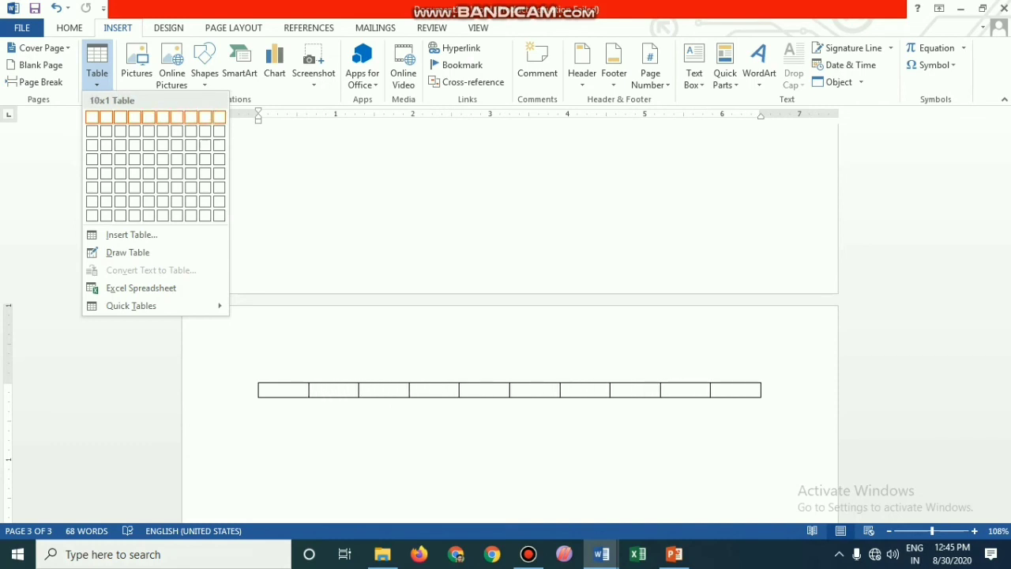
{"action": "left_click", "coordinate": [219, 117]}
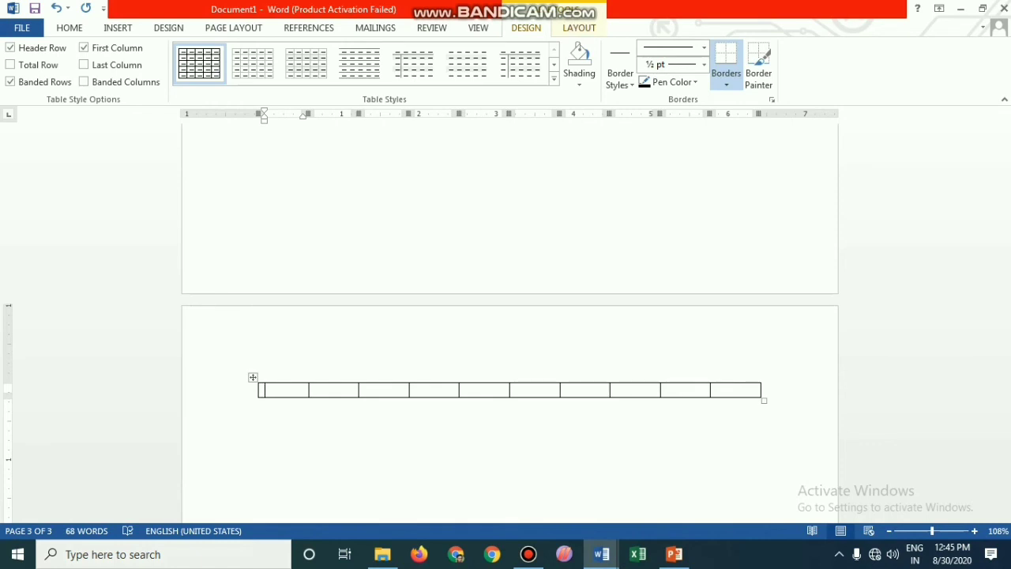
Step: Examine the table's design and layout commands, moving the cursor out of the table and back into its first cell
{"action": "left_click", "coordinate": [579, 28]}
{"action": "left_click", "coordinate": [526, 28]}
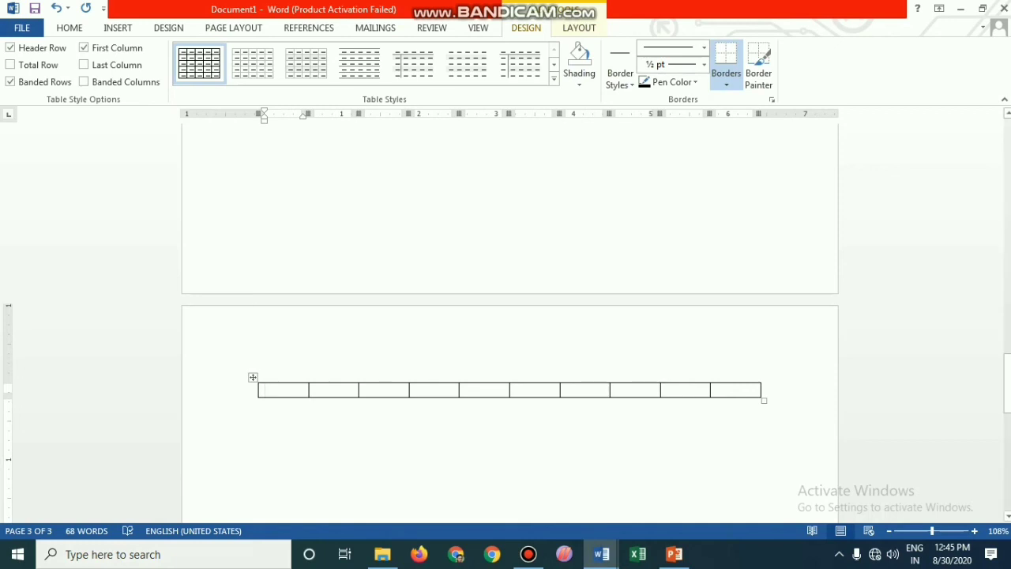
{"action": "left_click", "coordinate": [262, 405]}
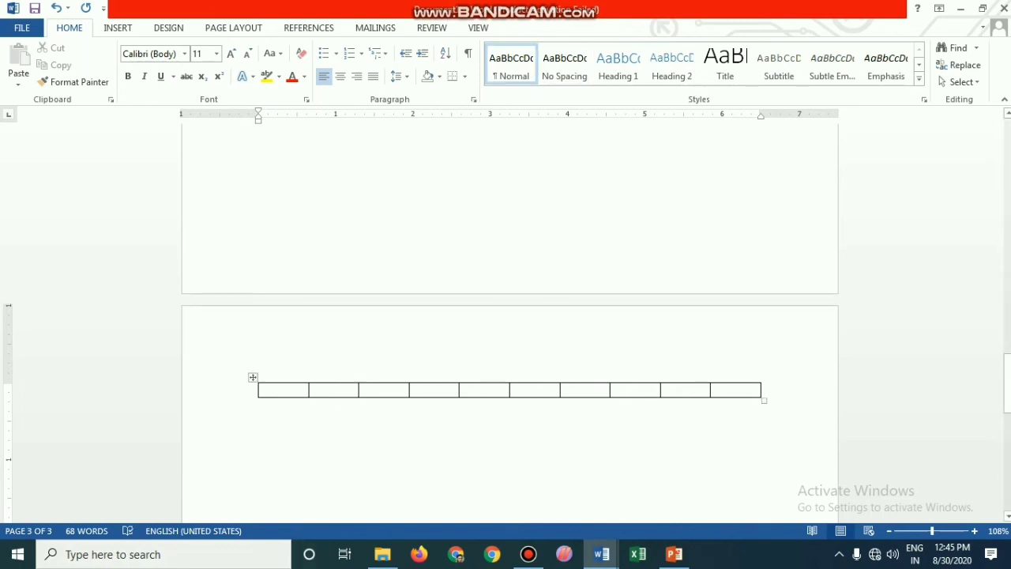
{"action": "left_click", "coordinate": [266, 390]}
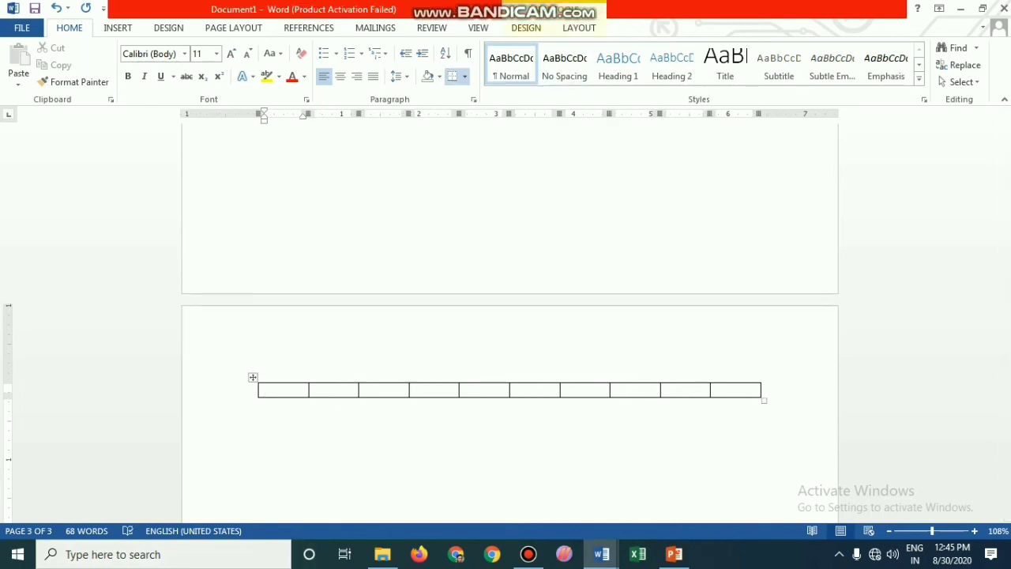
{"action": "left_click", "coordinate": [579, 27]}
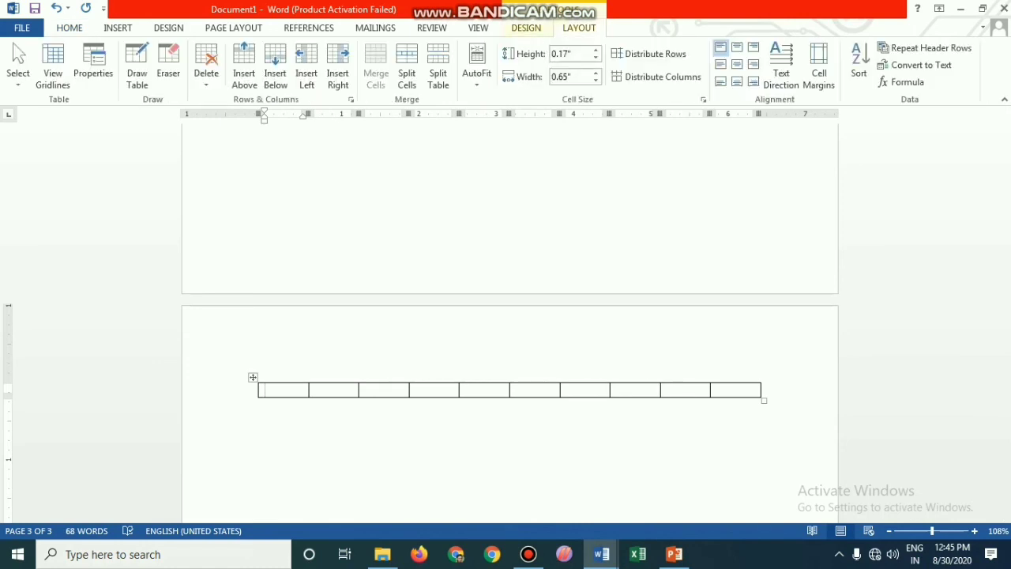
{"action": "left_click", "coordinate": [526, 28]}
{"action": "left_click", "coordinate": [579, 27]}
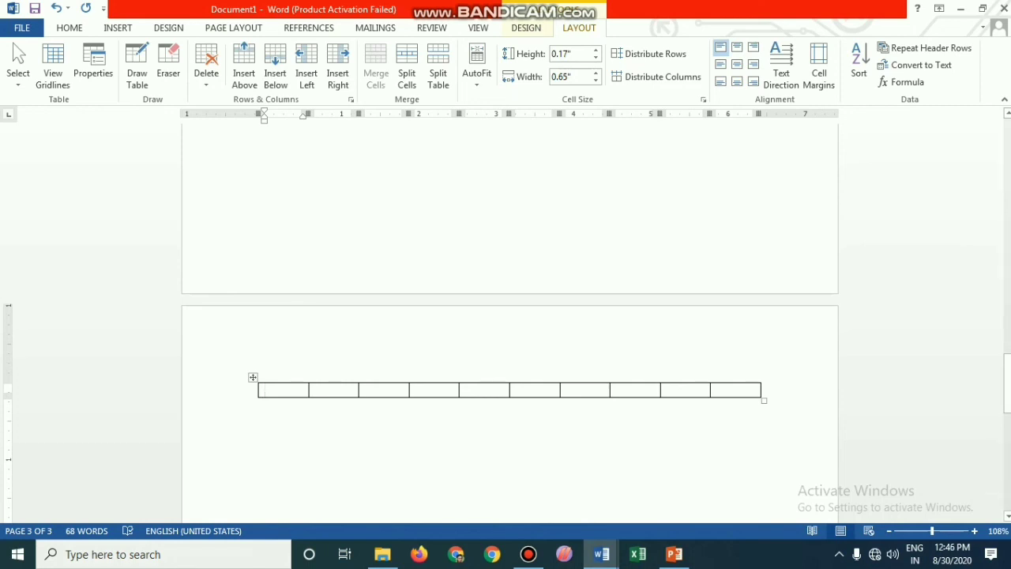
{"action": "left_click", "coordinate": [526, 27]}
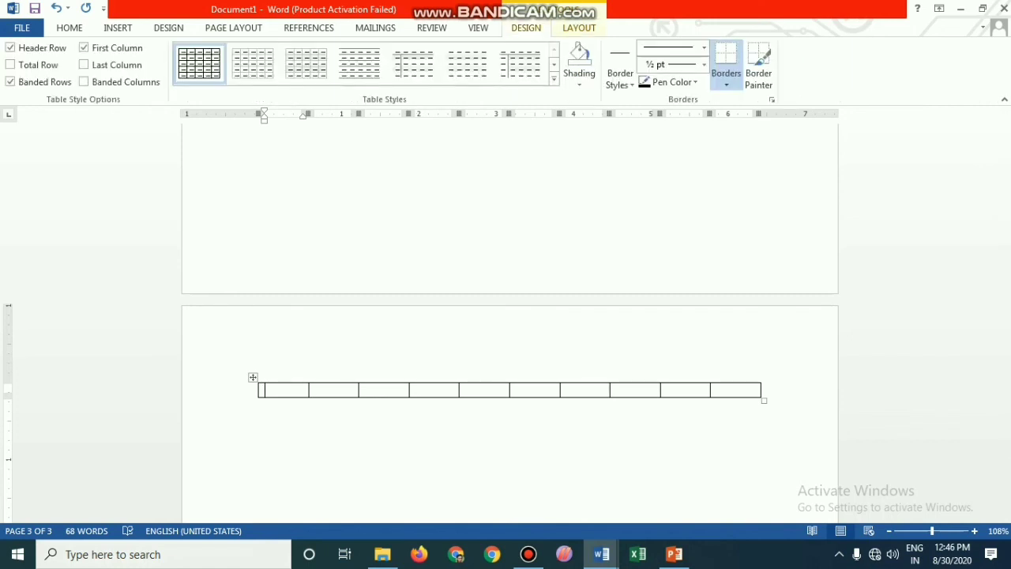
{"action": "left_click", "coordinate": [579, 27]}
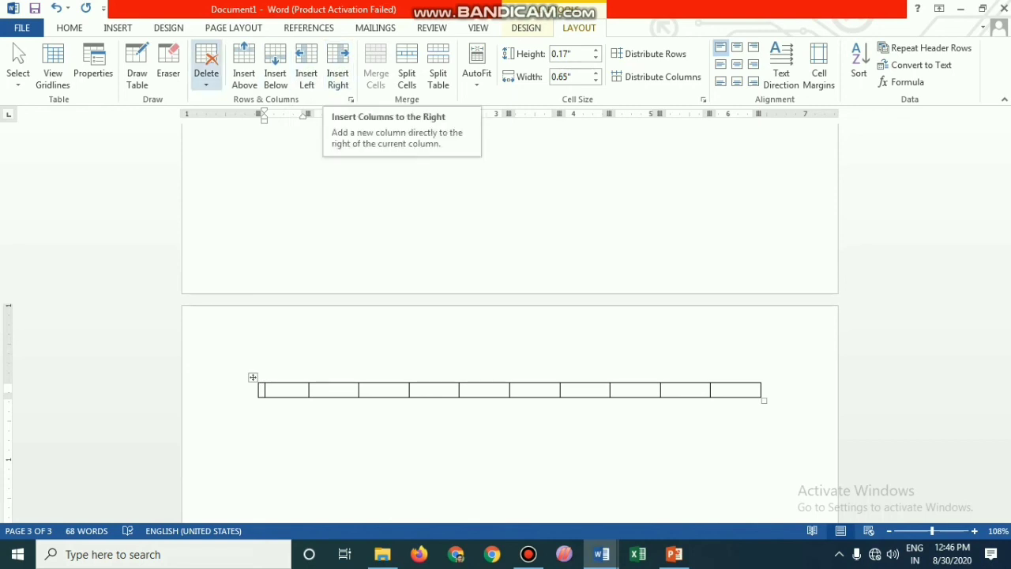
Step: Examine the options for deleting cells, columns, rows or the table, and review the table's style and layout commands again
{"action": "left_click", "coordinate": [206, 71]}
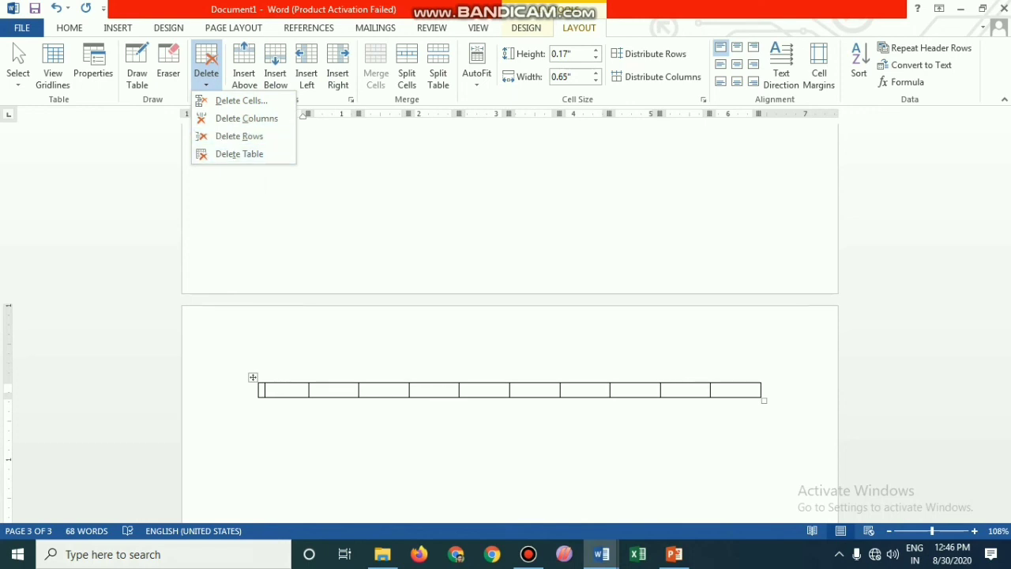
{"action": "key", "text": "Escape"}
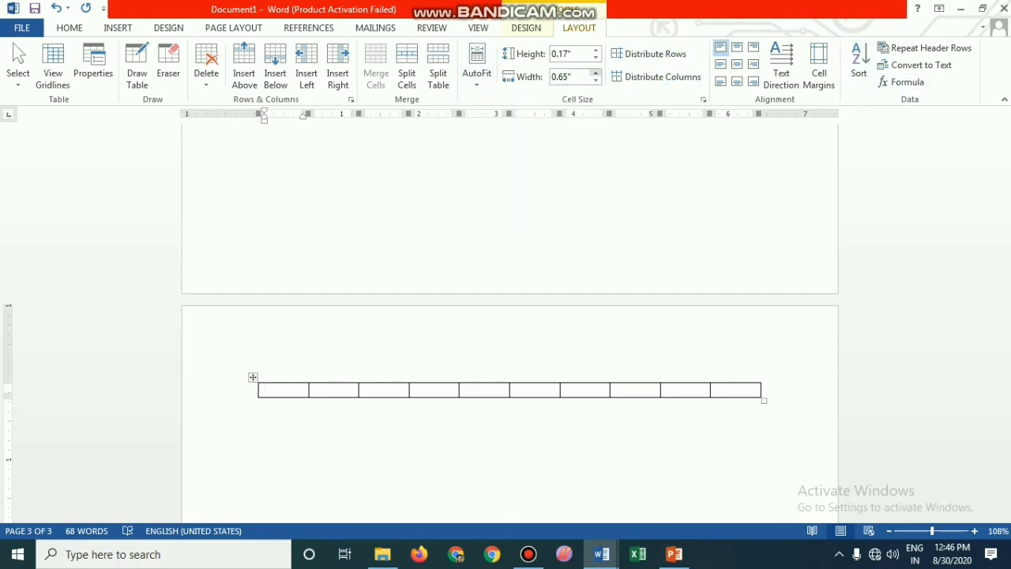
{"action": "left_click", "coordinate": [525, 28]}
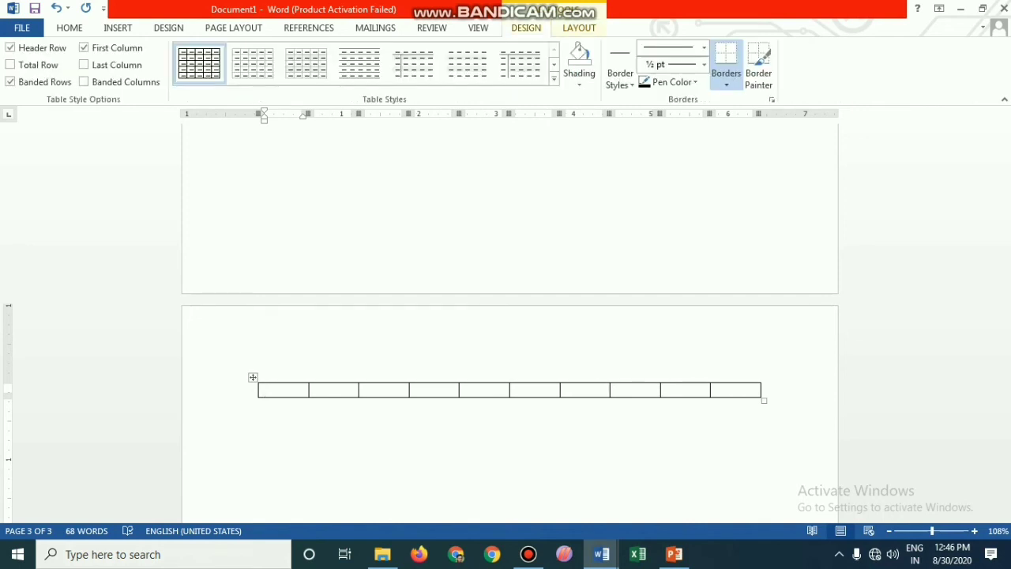
{"action": "left_click", "coordinate": [579, 28]}
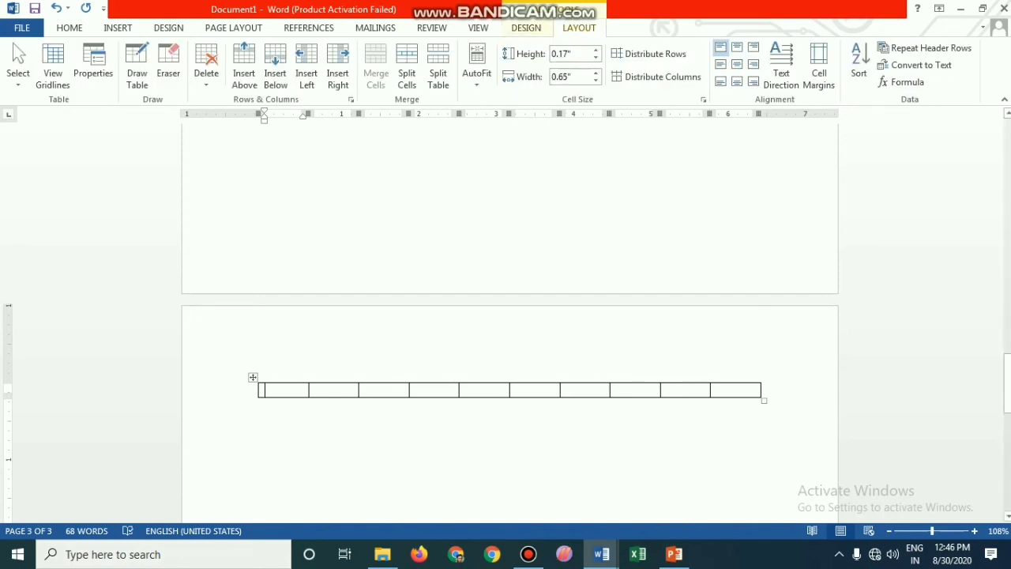
{"action": "left_click", "coordinate": [525, 28]}
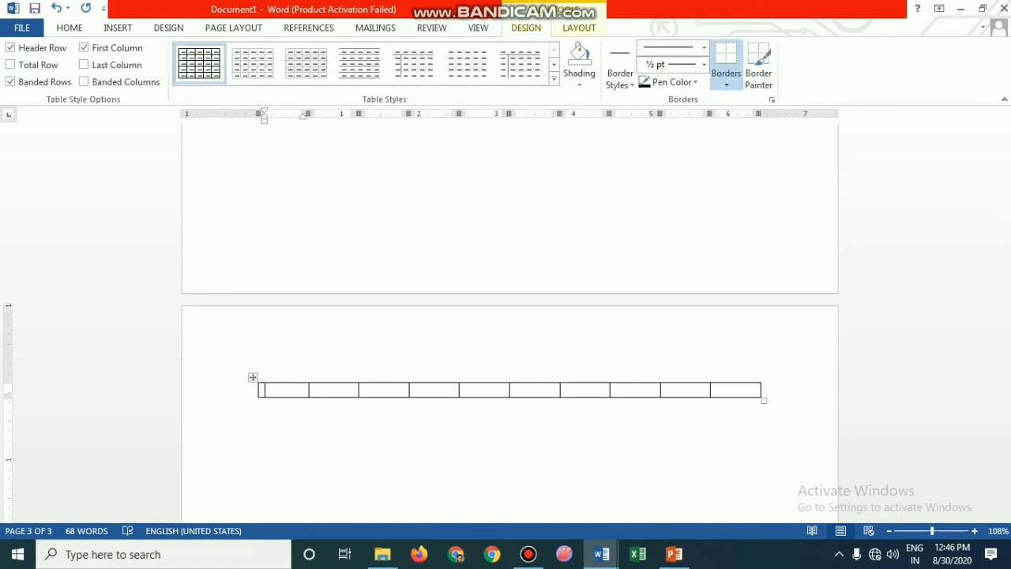
{"action": "left_click", "coordinate": [580, 28]}
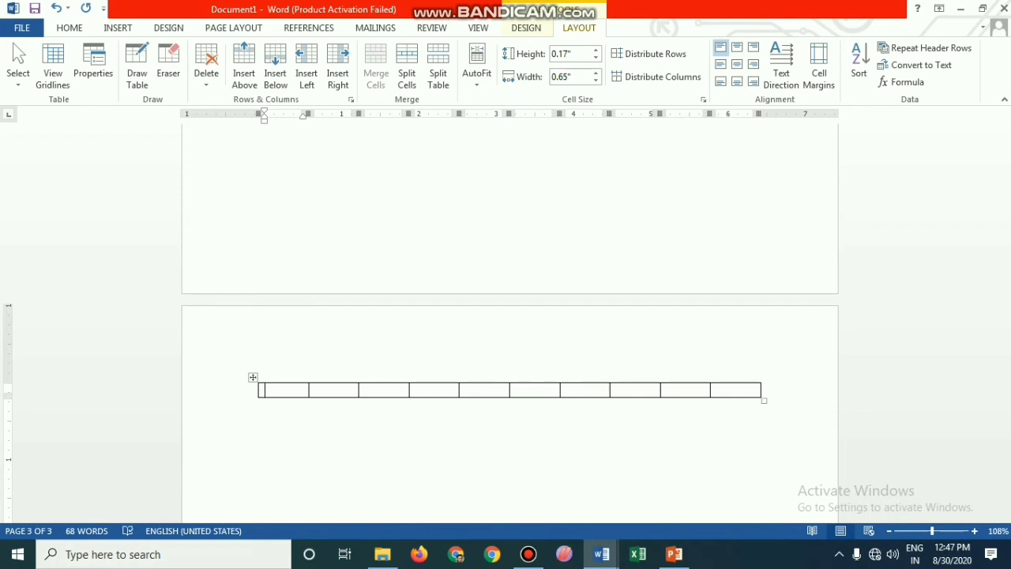
Step: Move cell by cell to the end of the table's first row and add a second row below it
{"action": "left_click", "coordinate": [332, 389]}
{"action": "left_click", "coordinate": [365, 390]}
{"action": "left_click", "coordinate": [414, 389]}
{"action": "left_click", "coordinate": [467, 390]}
{"action": "left_click", "coordinate": [514, 390]}
{"action": "left_click", "coordinate": [564, 389]}
{"action": "left_click", "coordinate": [615, 389]}
{"action": "left_click", "coordinate": [665, 389]}
{"action": "left_click", "coordinate": [716, 389]}
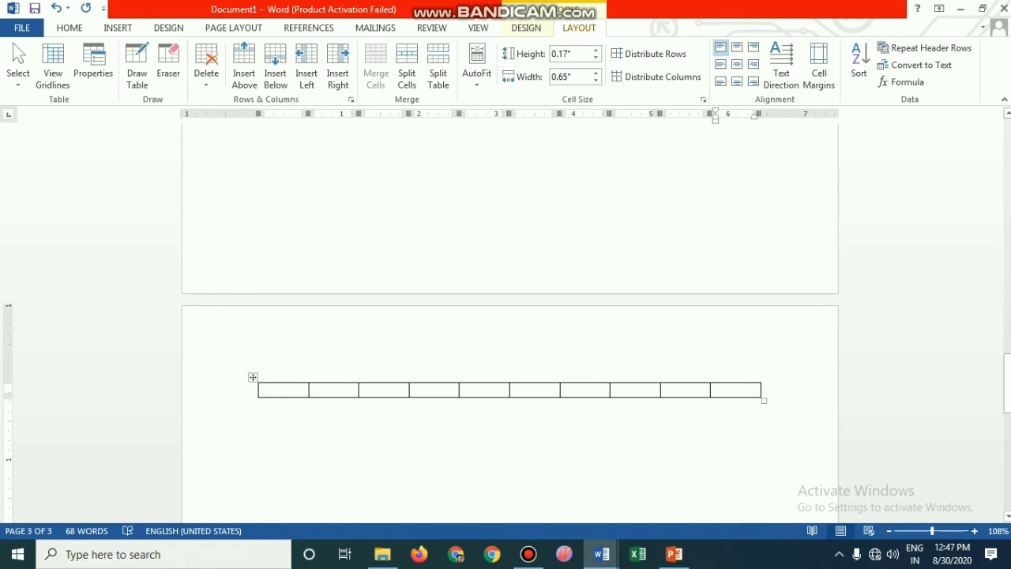
{"action": "left_click_drag", "start_coordinate": [715, 390], "coordinate": [711, 390]}
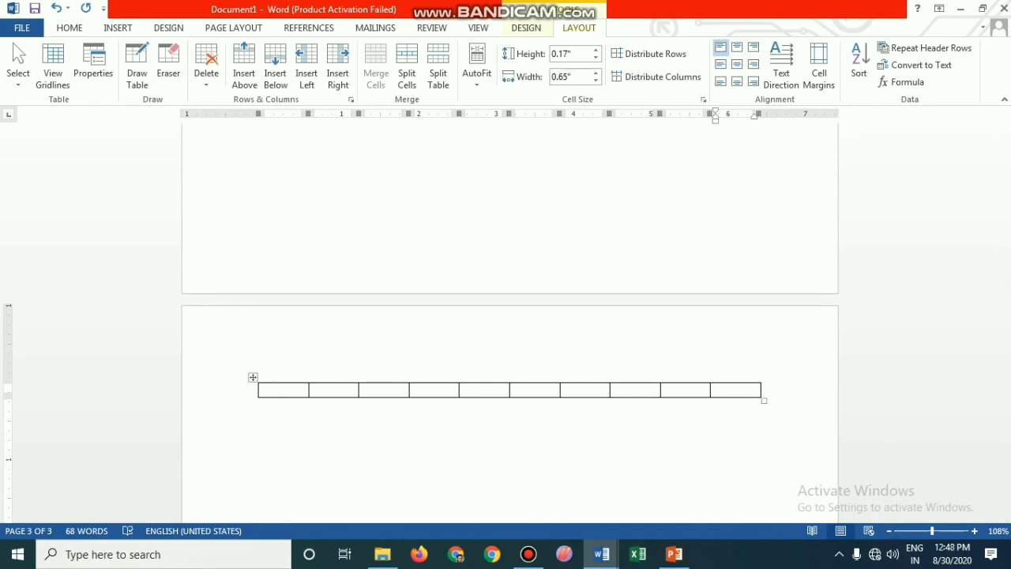
{"action": "key", "text": "Tab"}
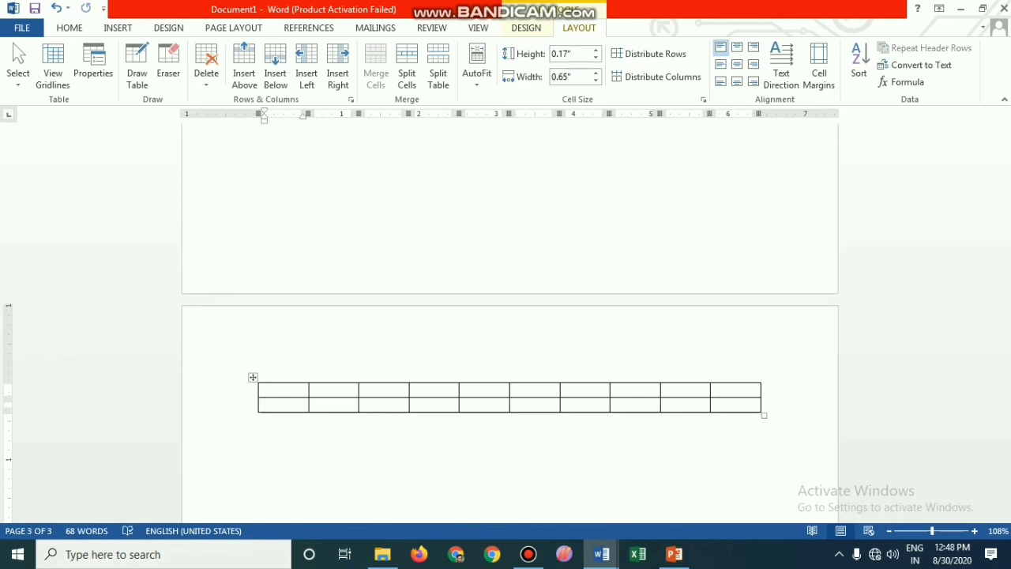
Step: Move cell by cell through the table's second row and add a third row below it
{"action": "key", "text": "Tab"}
{"action": "key", "text": "Tab"}
{"action": "key", "text": "Tab"}
{"action": "key", "text": "Tab"}
{"action": "key", "text": "Tab"}
{"action": "key", "text": "Tab"}
{"action": "key", "text": "Tab"}
{"action": "key", "text": "Tab"}
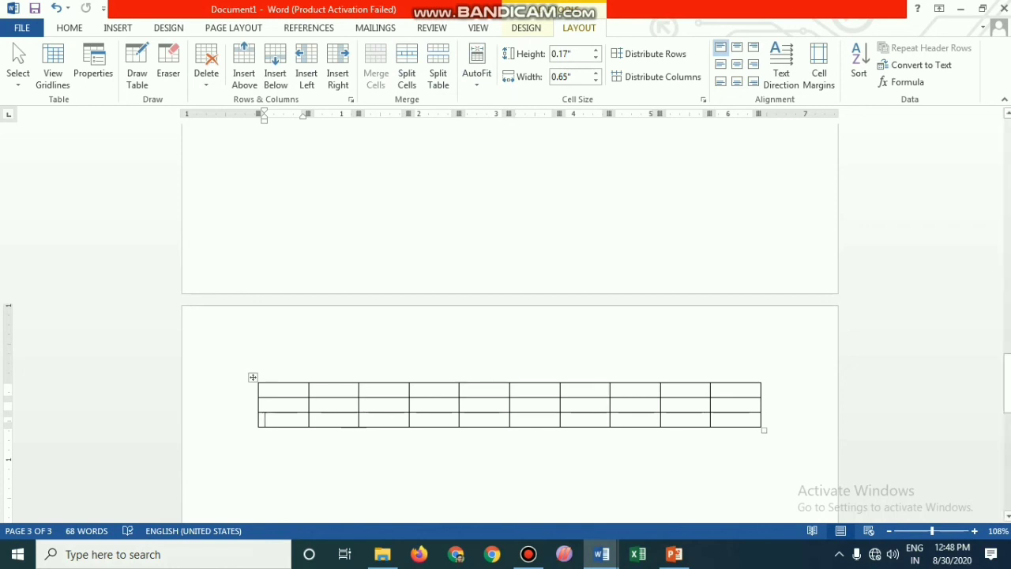
Step: Merge the first two cells of the table's top row
{"action": "left_click", "coordinate": [267, 390]}
{"action": "key", "text": "shift+Right"}
{"action": "key", "text": "shift+Right"}
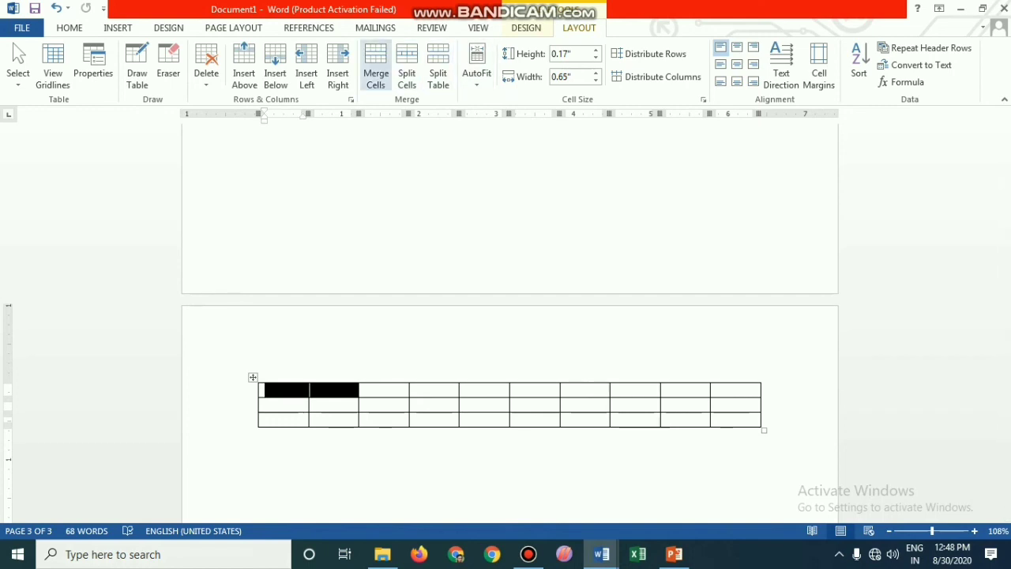
{"action": "left_click", "coordinate": [376, 75]}
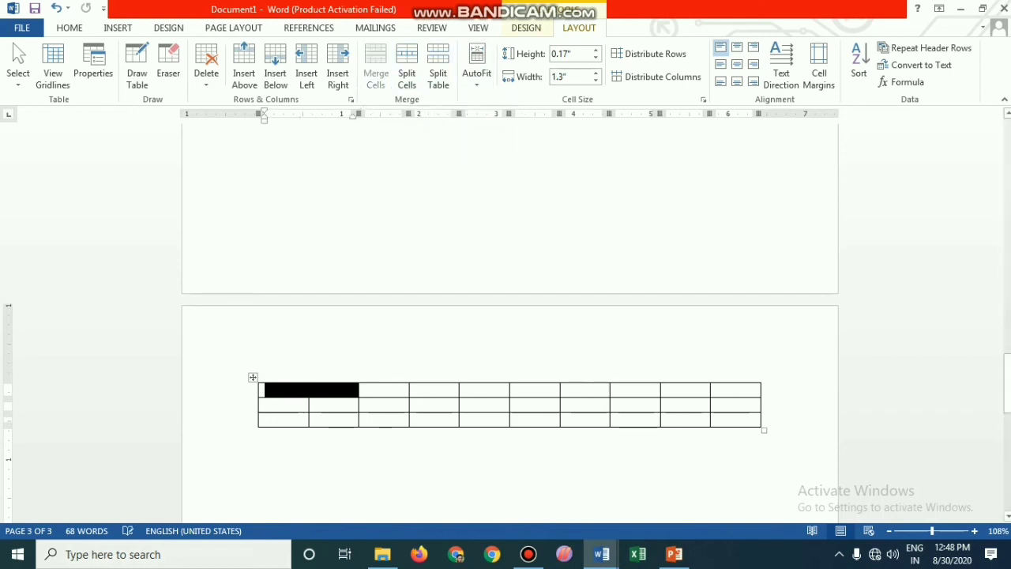
Step: Split the cell right after the merged cell in the table's top row into 3 columns and 1 row
{"action": "left_click", "coordinate": [365, 389]}
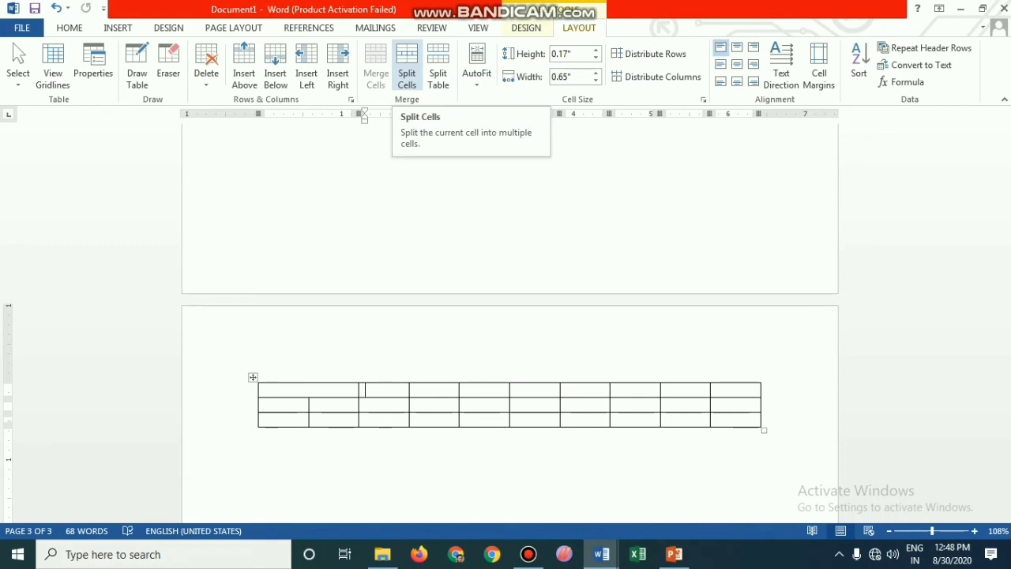
{"action": "left_click", "coordinate": [407, 67]}
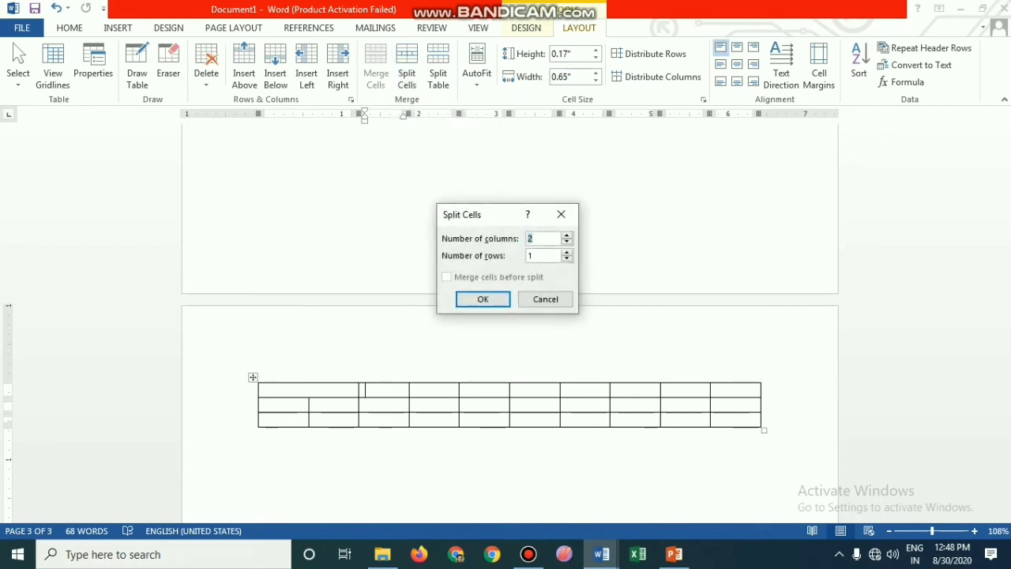
{"action": "key", "text": "BackSpace"}
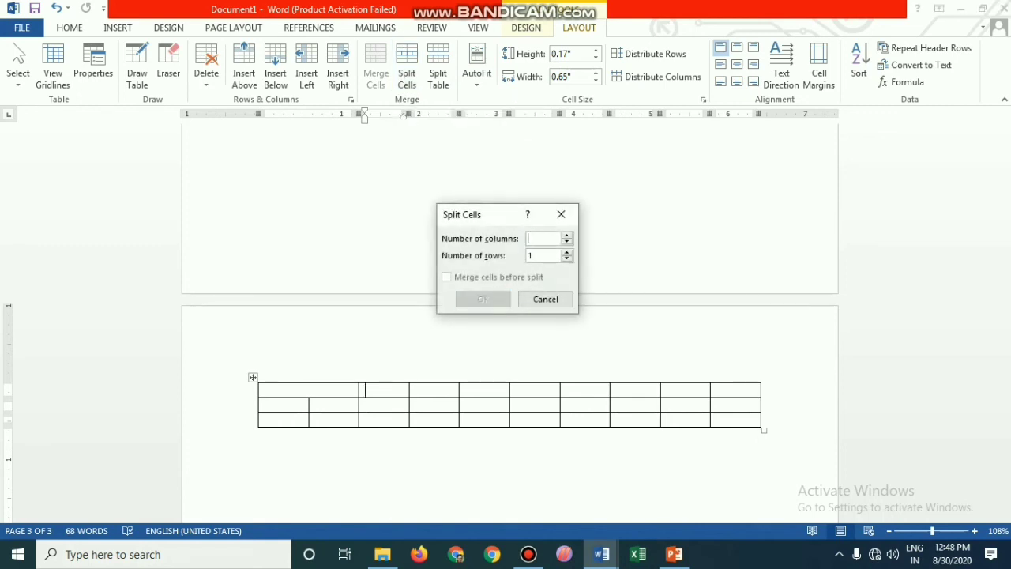
{"action": "type", "text": "3"}
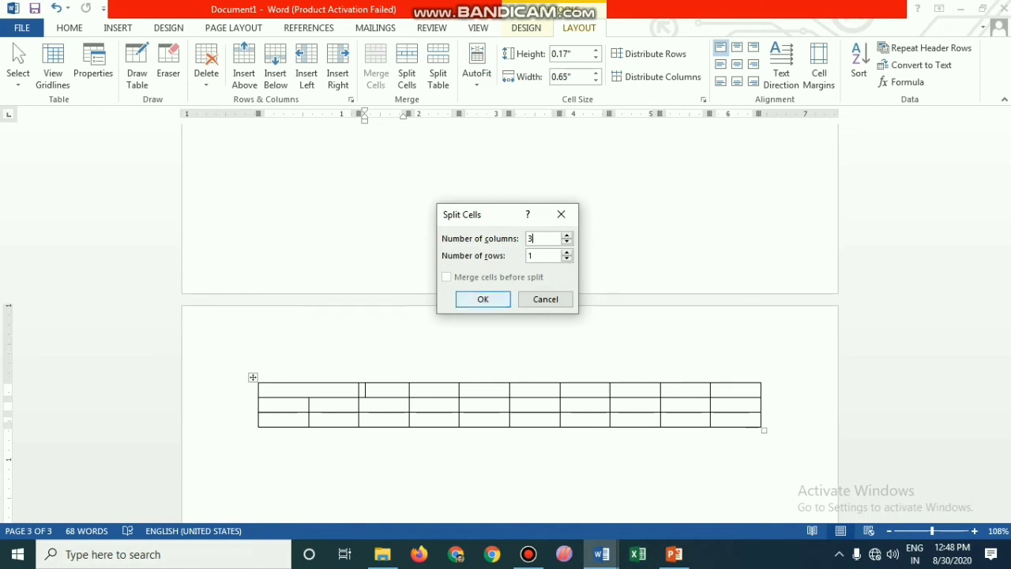
{"action": "key", "text": "Return"}
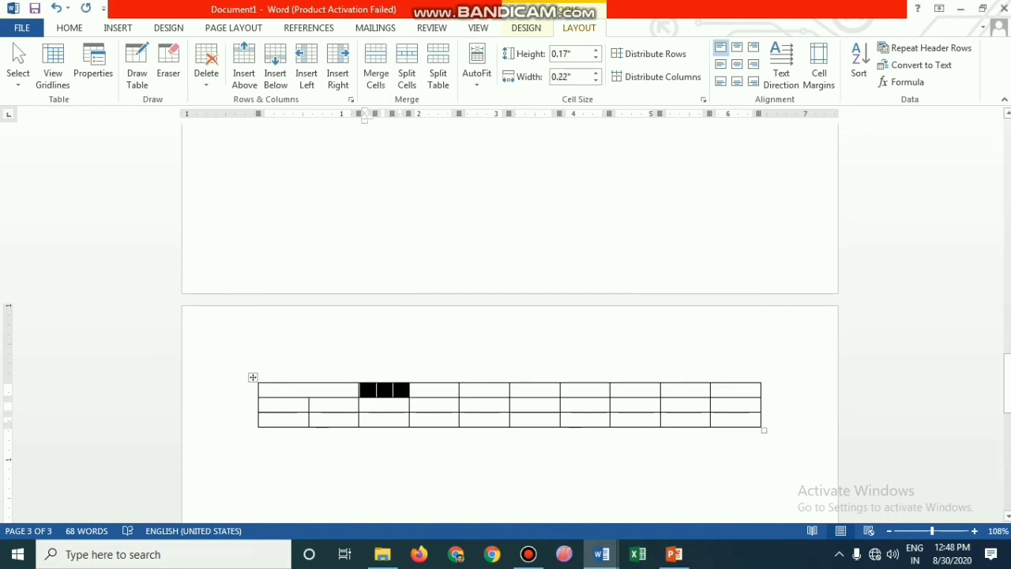
Step: Merge the second and third split cells with the adjacent full-width cell, and increase the top row's height to 0.24"
{"action": "left_click", "coordinate": [417, 390]}
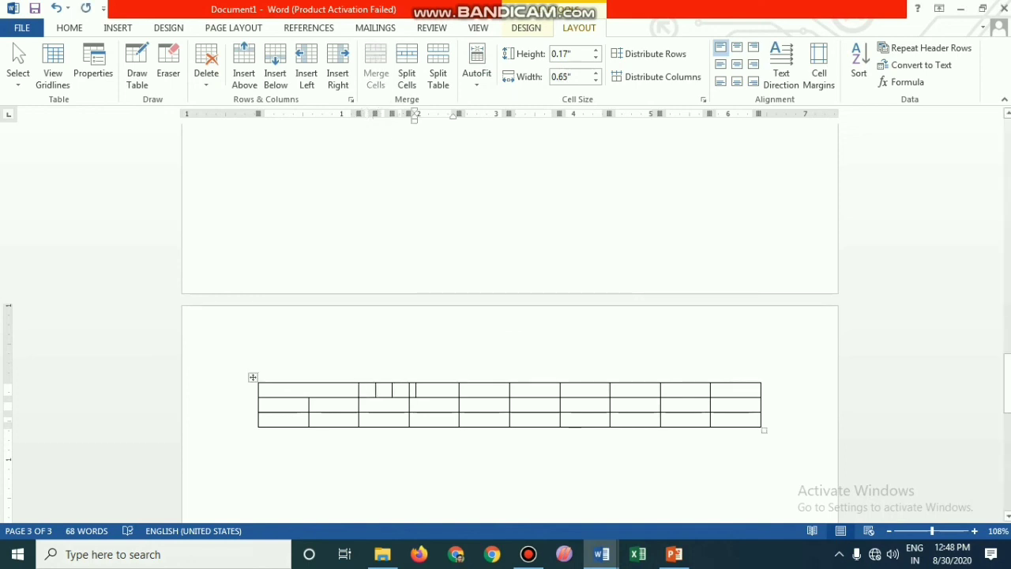
{"action": "left_click", "coordinate": [382, 390]}
{"action": "key", "text": "shift+Right"}
{"action": "key", "text": "shift+Right"}
{"action": "key", "text": "shift+Right"}
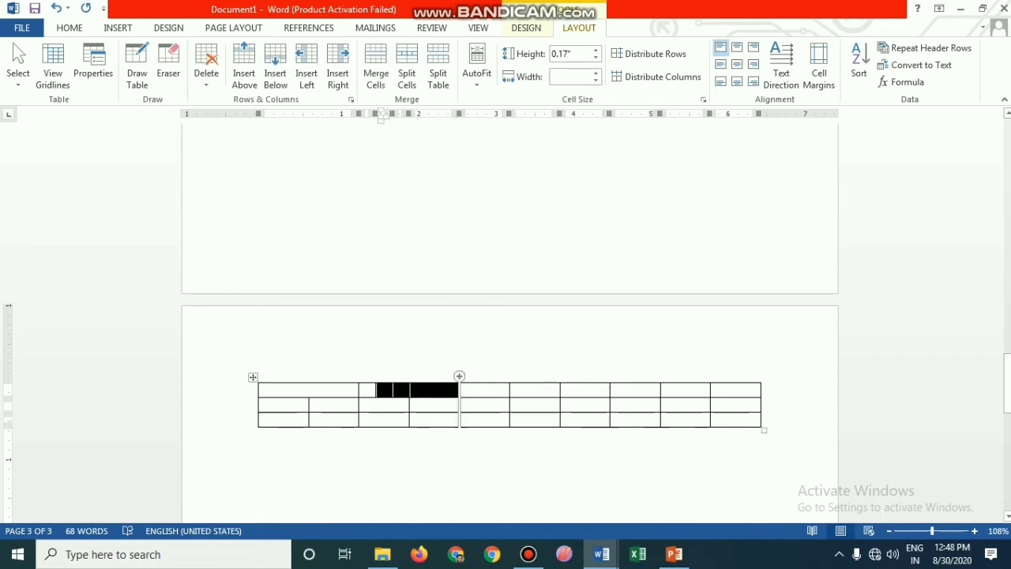
{"action": "left_click", "coordinate": [376, 67]}
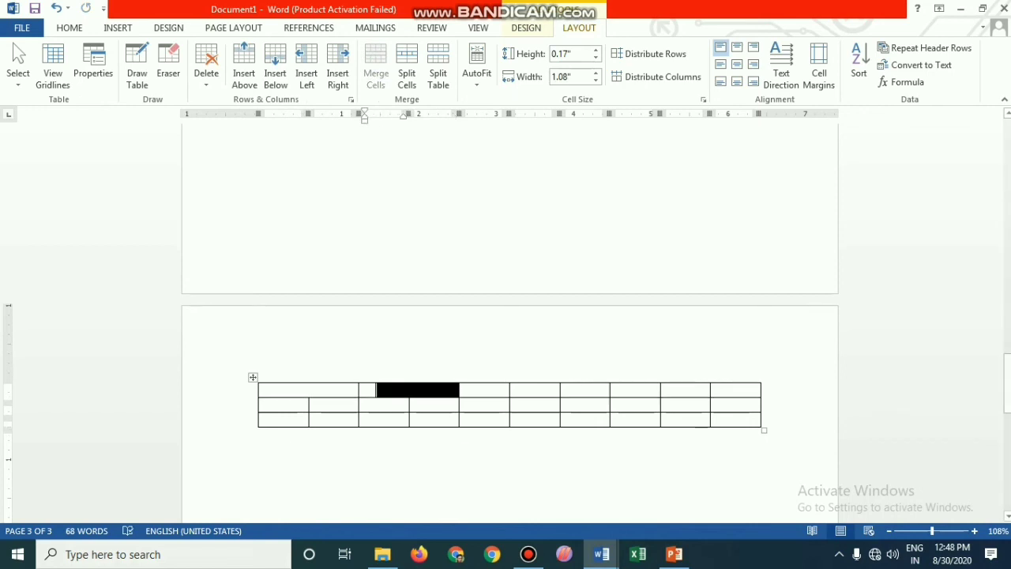
{"action": "left_click_drag", "start_coordinate": [411, 396], "coordinate": [411, 401]}
Step: Select the top-row cell following the newly merged one together with the cell directly below it
{"action": "left_click", "coordinate": [466, 390]}
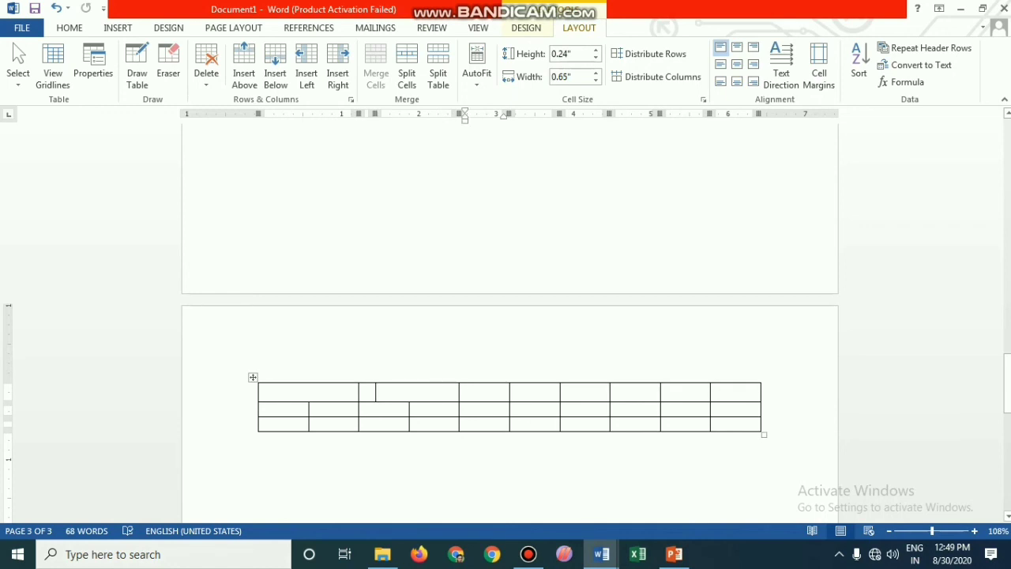
{"action": "key", "text": "shift+Down"}
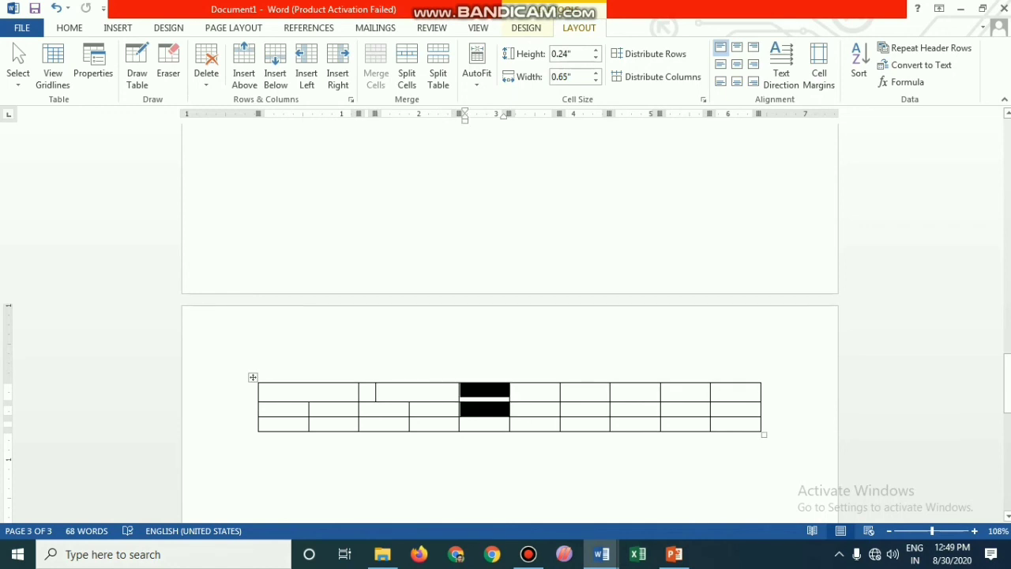